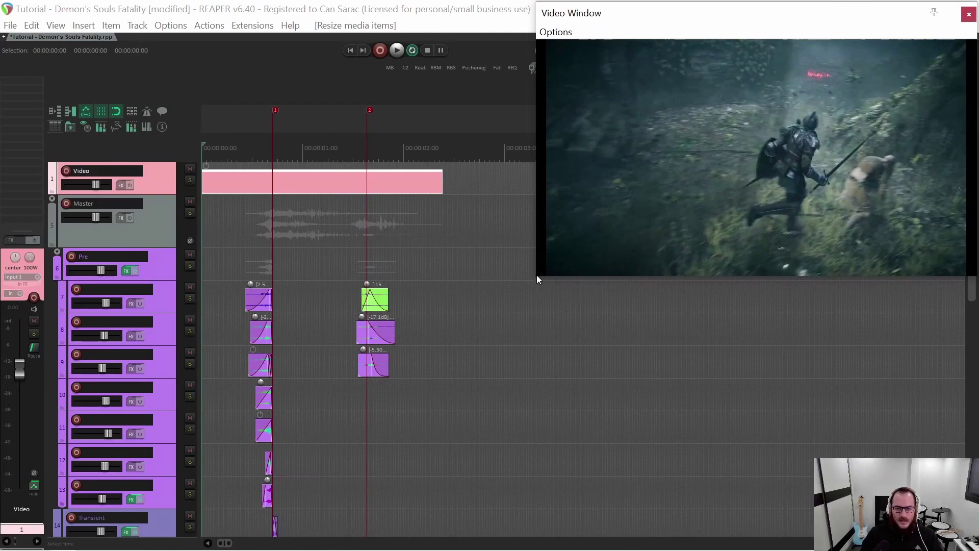
Shrink the video window so that more of the timeline is uncovered.
drag(537, 276, 688, 203)
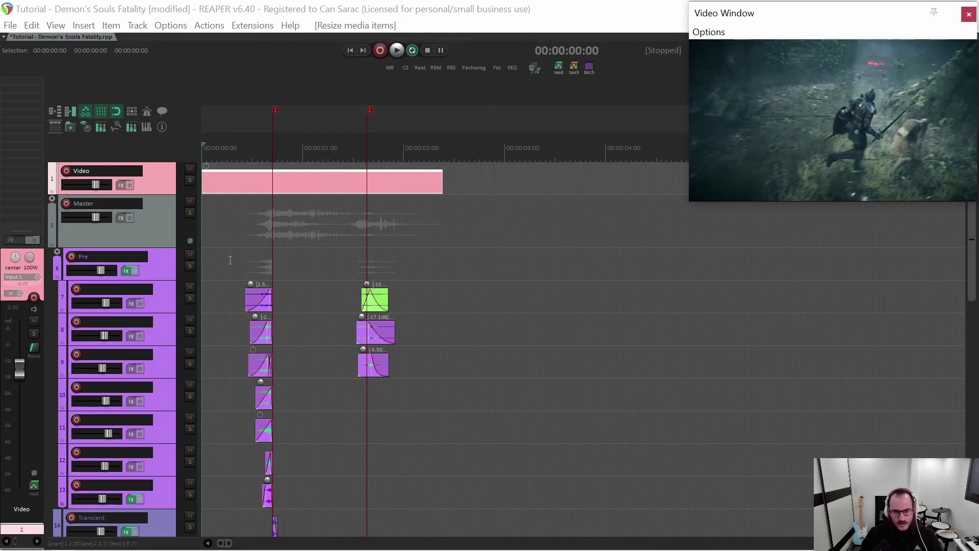
scroll(222, 261, up, 5)
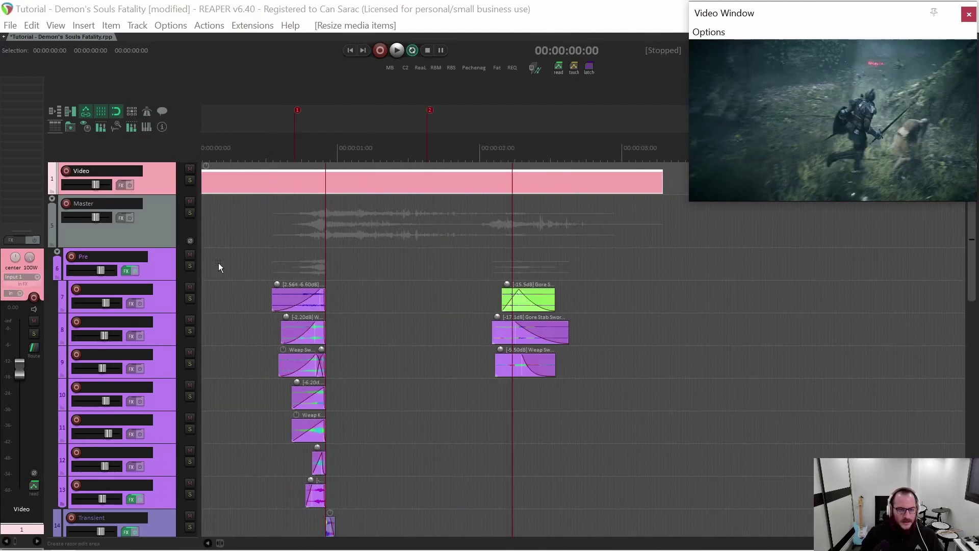
Examine the layered sound effects placed around the two markers, from the Pre group to the gore layers on the lowest tracks.
scroll(222, 263, down, 3)
scroll(224, 263, up, 3)
scroll(224, 263, down, 3)
scroll(240, 260, down, 3)
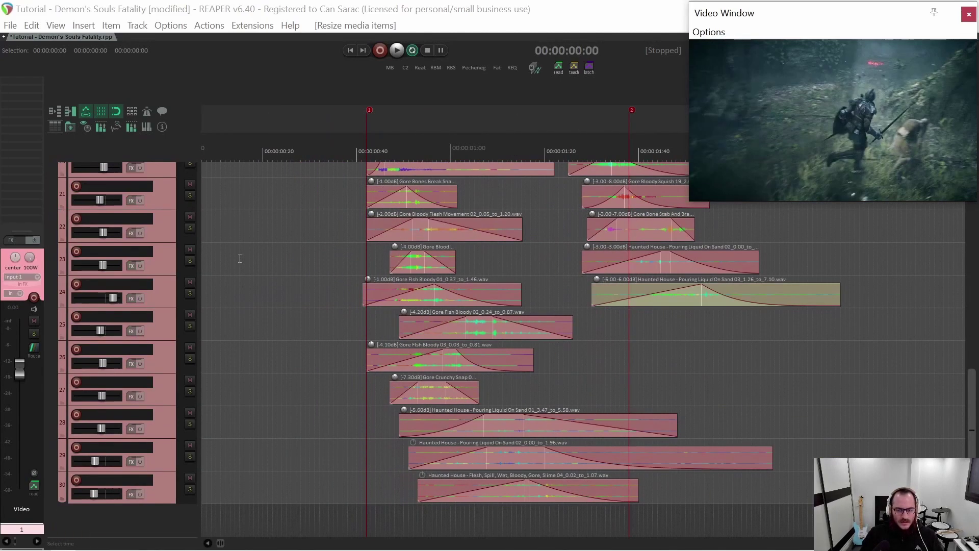
scroll(241, 263, up, 6)
scroll(242, 264, down, 3)
scroll(241, 265, up, 3)
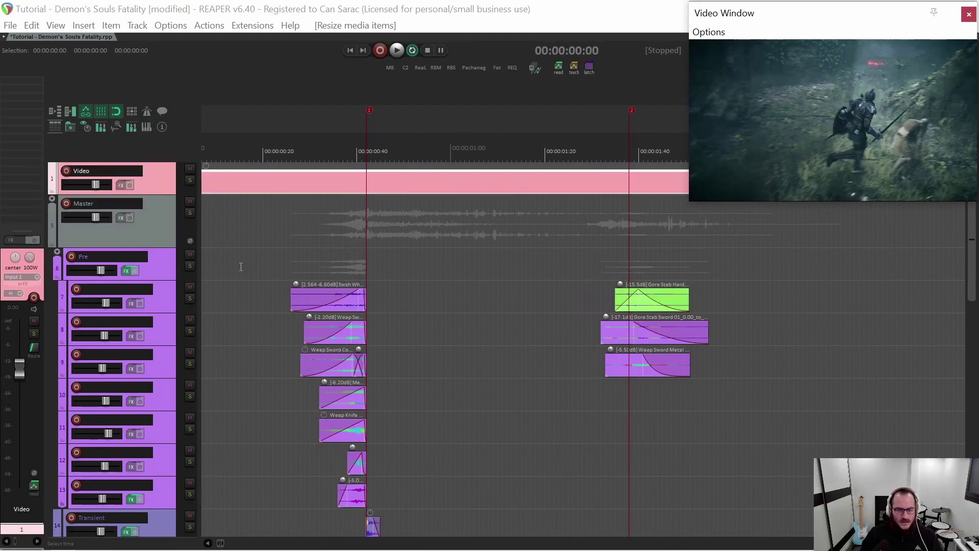
scroll(263, 275, down, 6)
scroll(291, 292, up, 6)
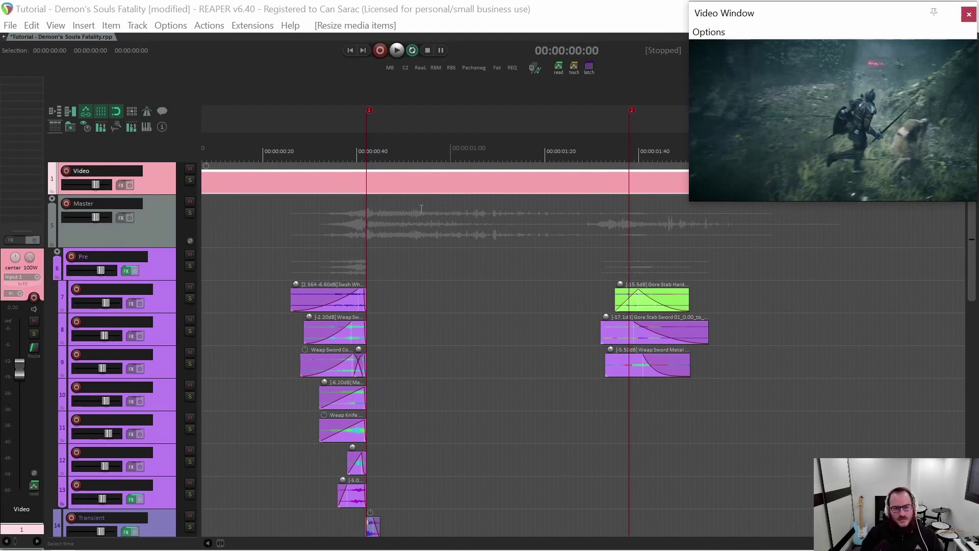
scroll(390, 219, down, 2)
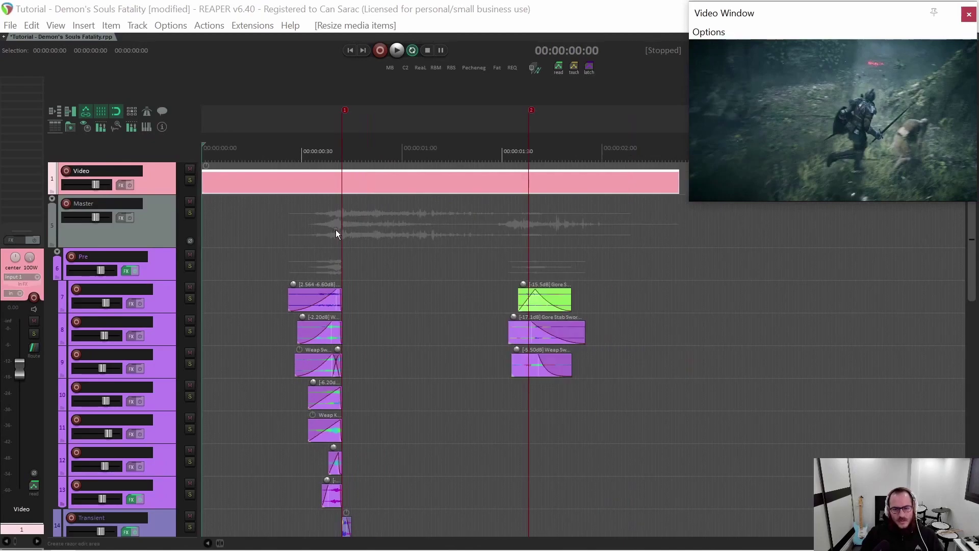
Scrub along the Master track's waveform to review the video through both marked hits.
click(284, 212)
drag(289, 217, 661, 216)
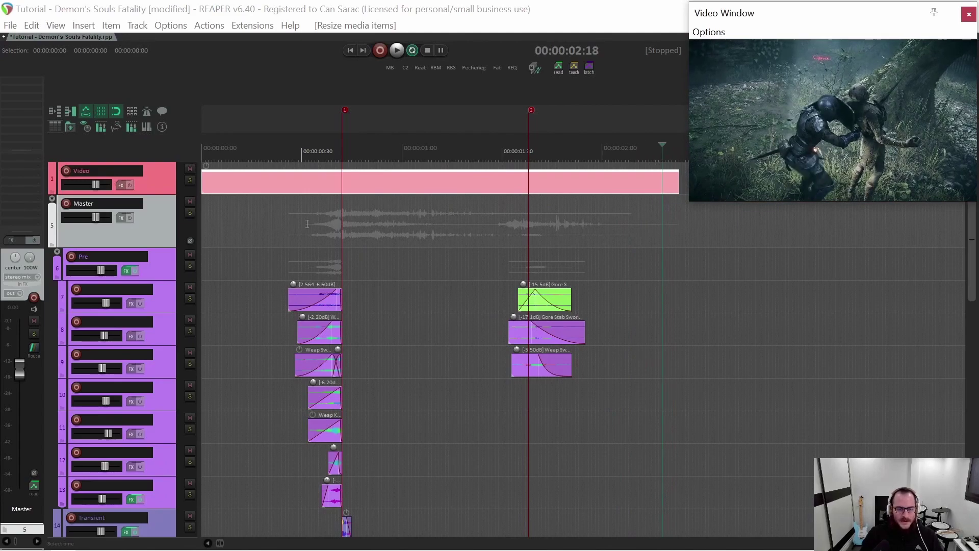
drag(286, 221, 483, 218)
click(285, 219)
scroll(484, 217, down, 1)
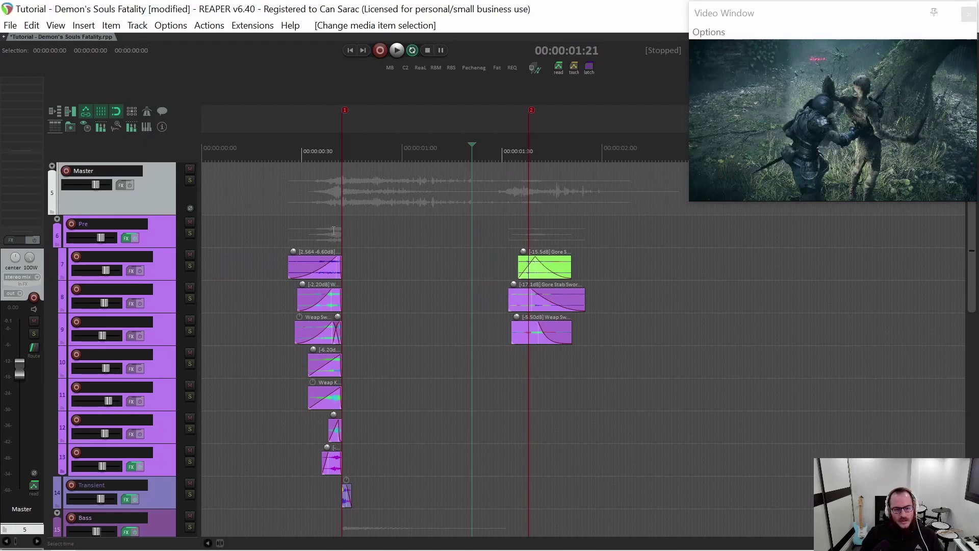
scroll(320, 230, up, 1)
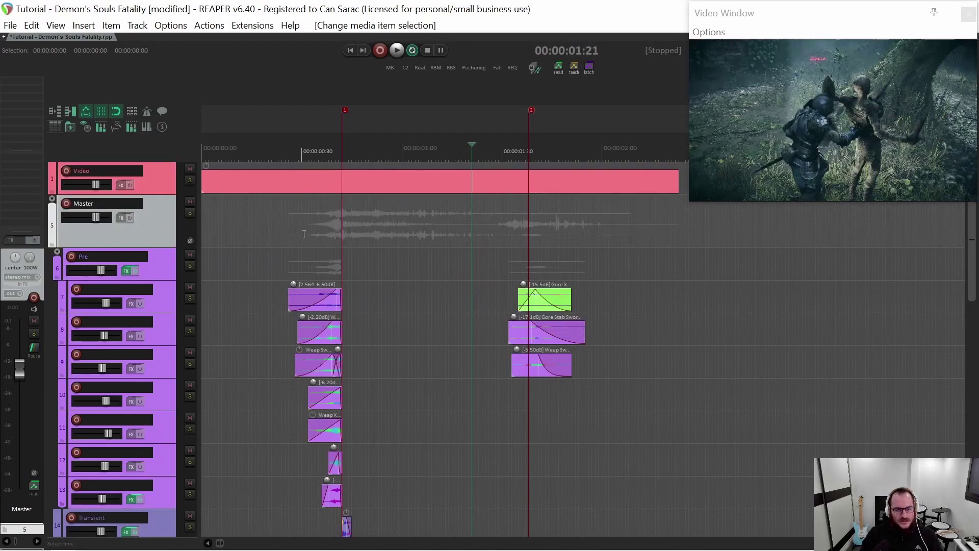
scroll(285, 265, down, 1)
scroll(285, 266, up, 1)
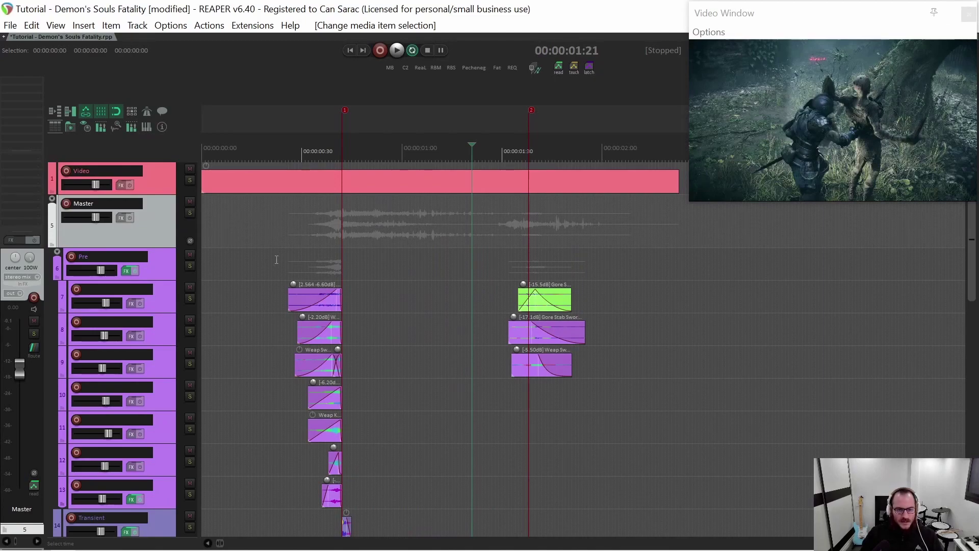
Select the Pre group track and scrub through its build-up to the first marker.
click(141, 256)
scroll(258, 266, up, 2)
scroll(259, 266, up, 1)
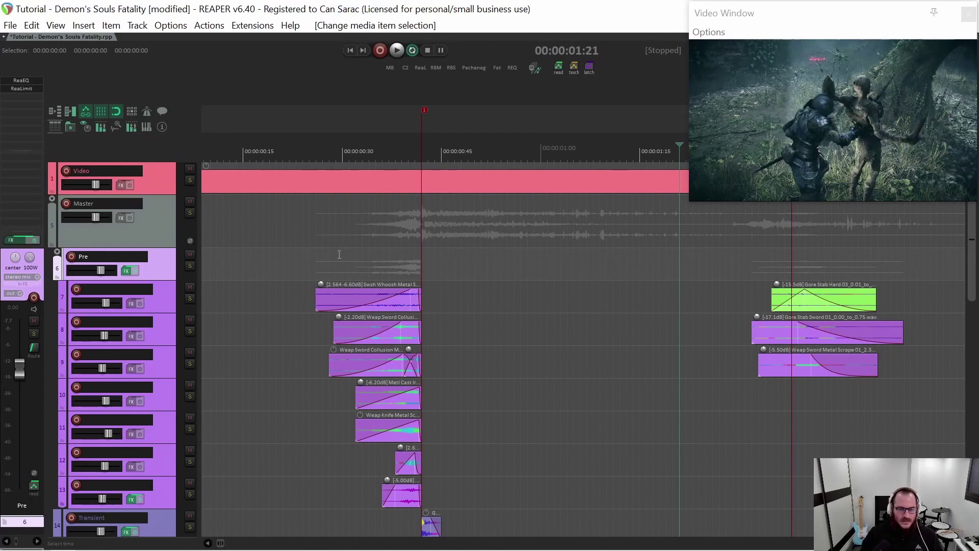
drag(308, 259, 419, 261)
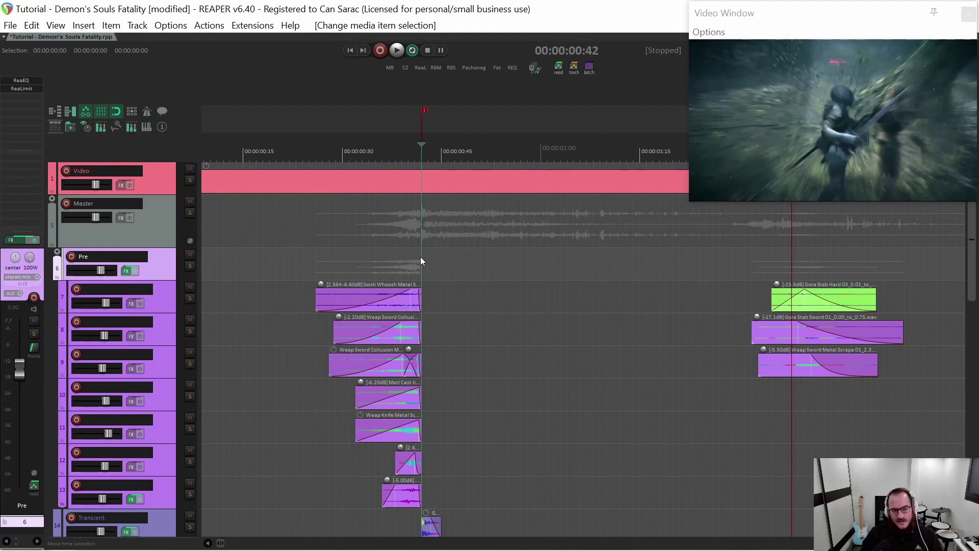
scroll(420, 256, up, 5)
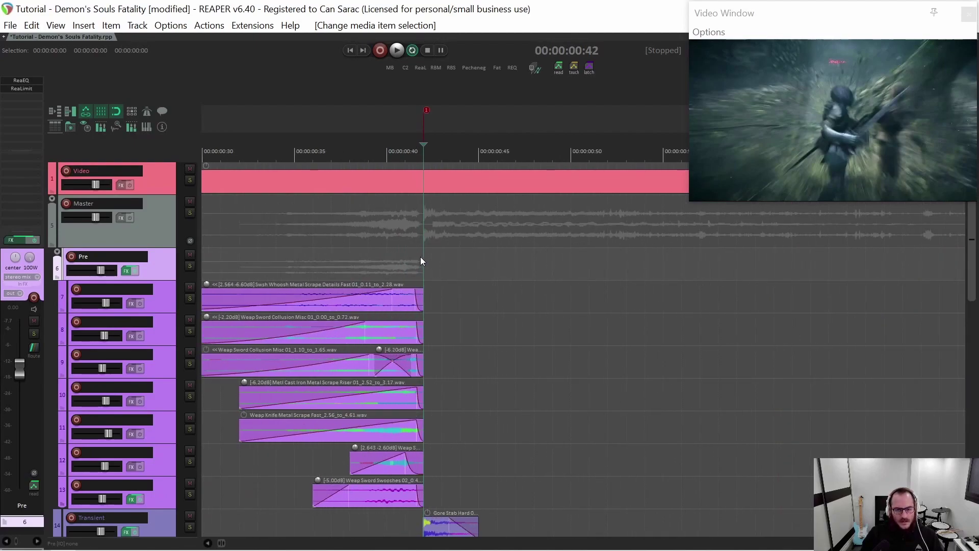
scroll(420, 256, down, 5)
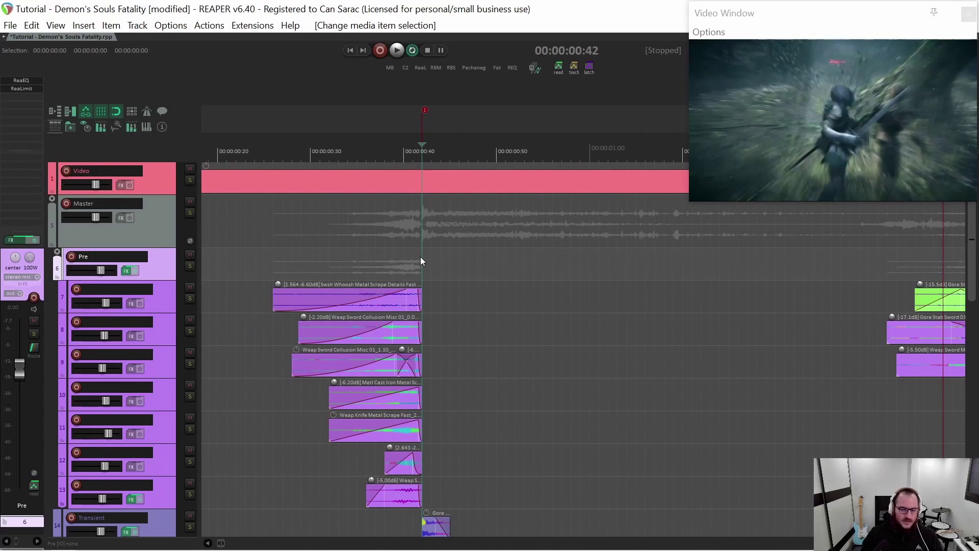
scroll(353, 261, down, 1)
Mute all Pre items leading up to the first marker and unmute them again.
drag(353, 262, 430, 464)
key(ctrl+m)
scroll(396, 300, up, 1)
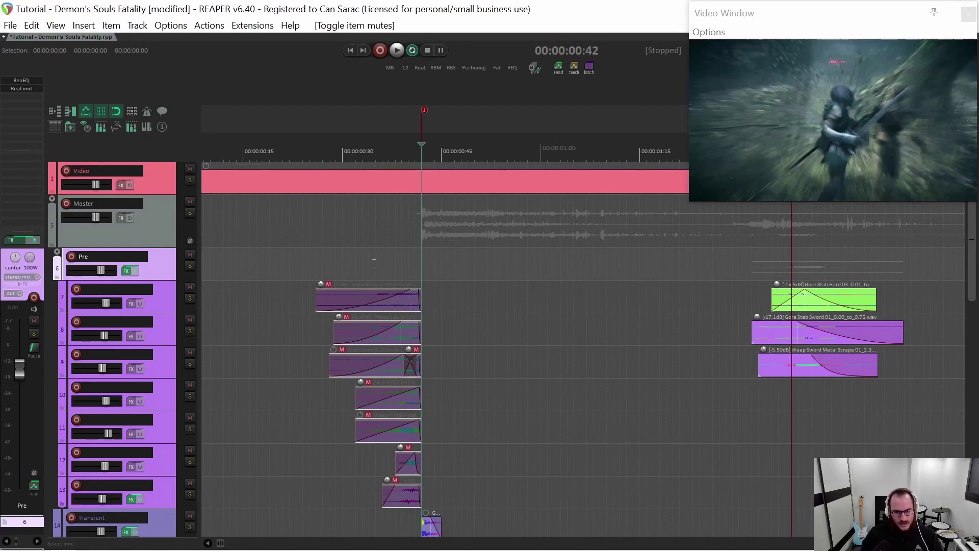
key(u)
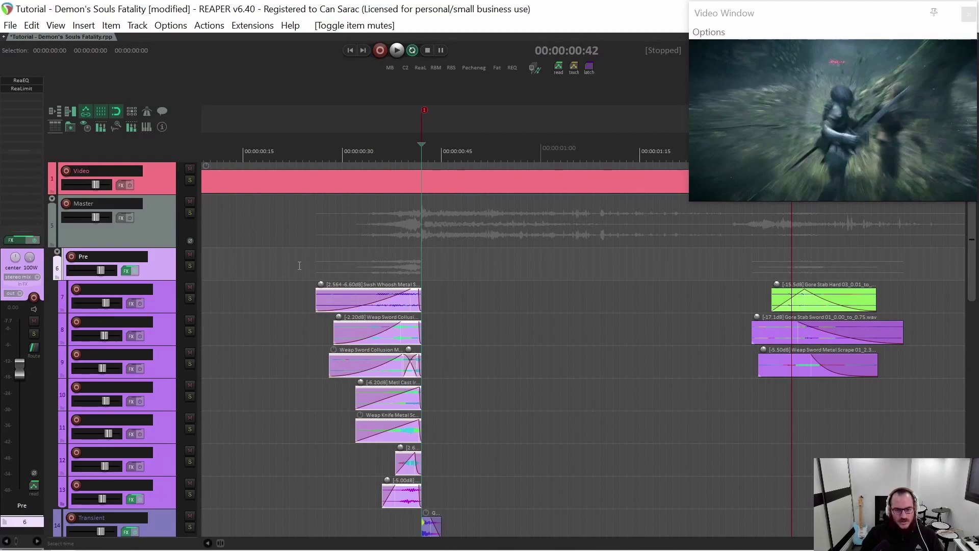
Scrub the Pre group's build-up before the first marker again and inspect its layers up close.
drag(297, 262, 412, 266)
click(333, 264)
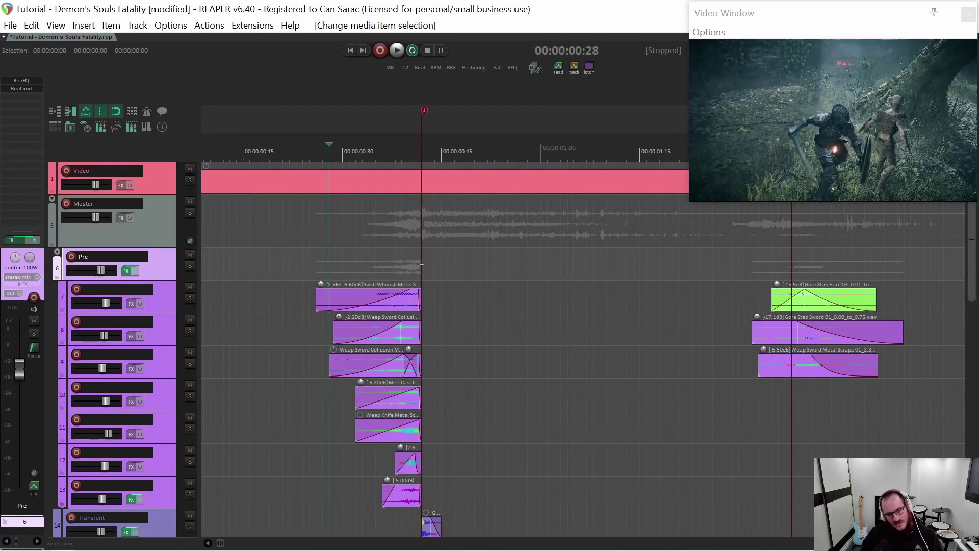
scroll(353, 268, up, 3)
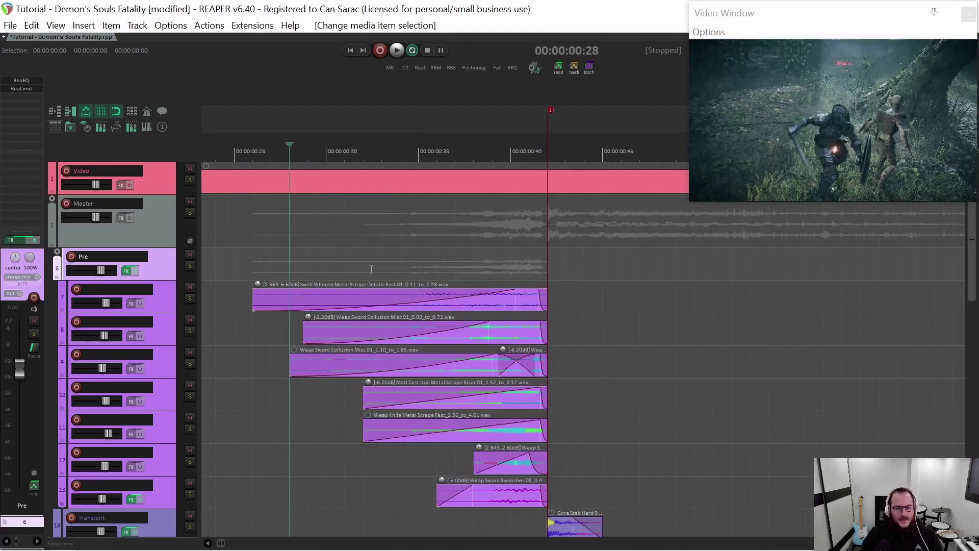
scroll(571, 369, down, 3)
scroll(571, 368, up, 3)
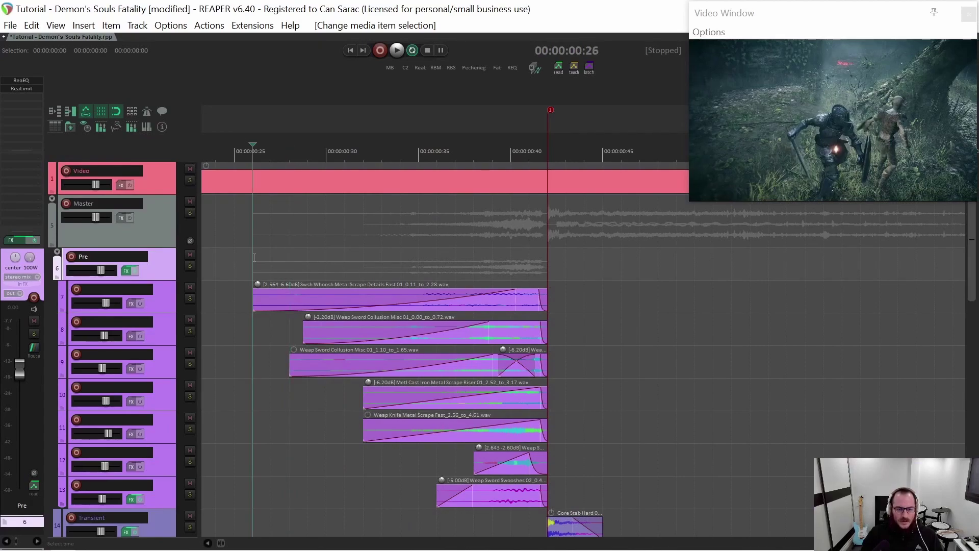
Solo the Pre group track, bypass its effects and play the build-up from 00:00:00:26.
key(alt+s)
scroll(265, 262, down, 2)
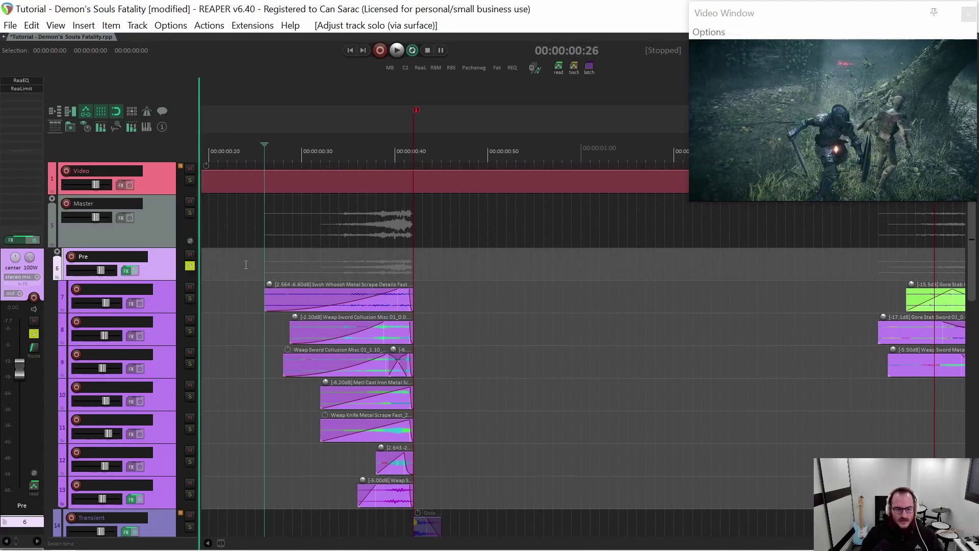
click(137, 268)
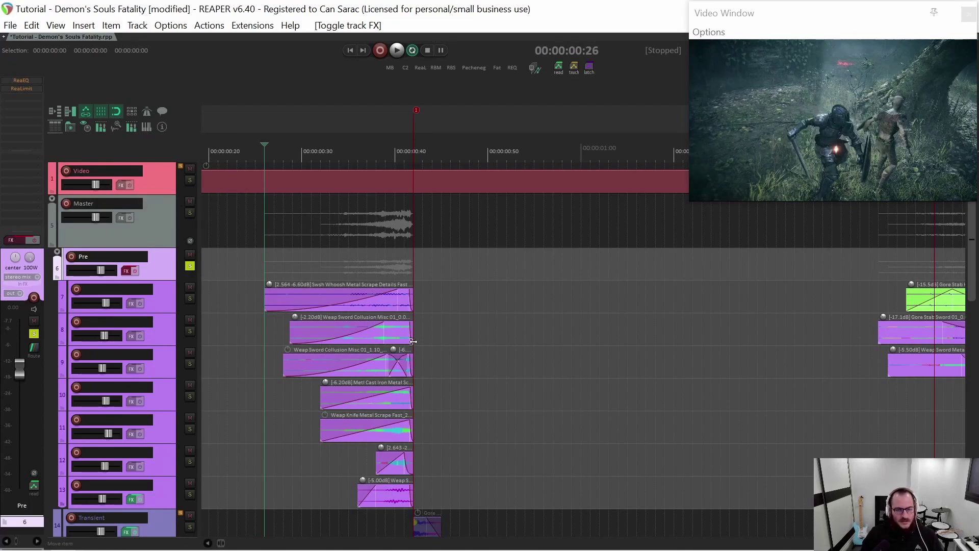
key(space)
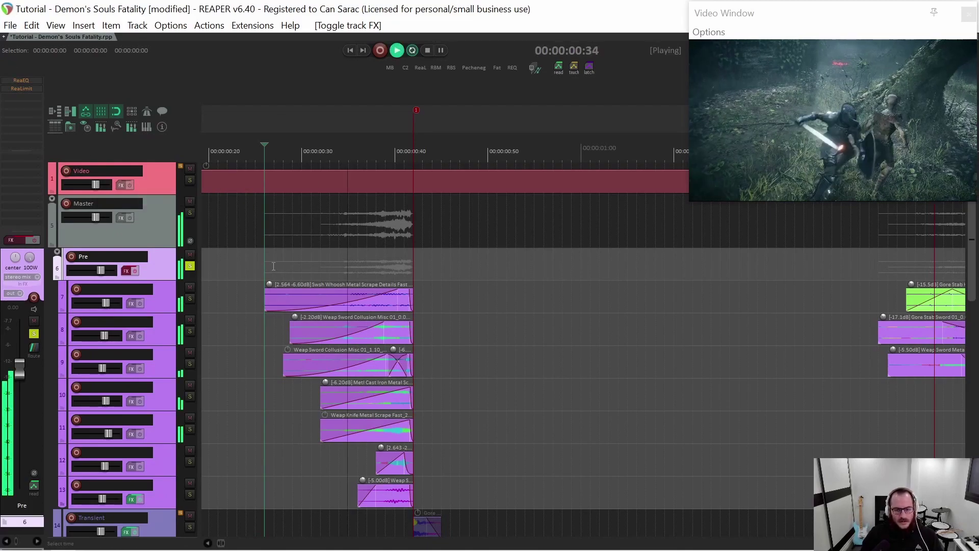
key(space)
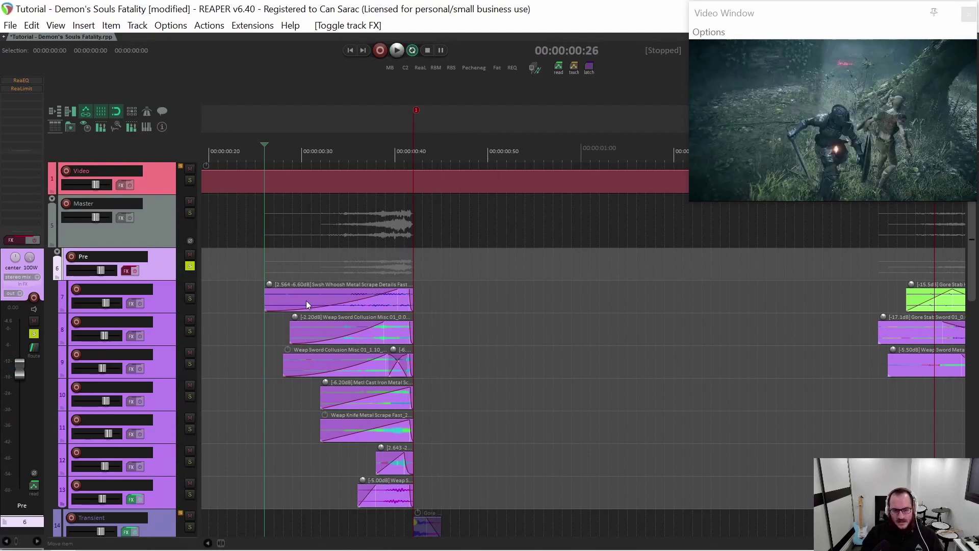
Solo and play the whoosh metal scrape layer on track 7, followed by the sword collision layer on track 8.
click(264, 295)
key(s)
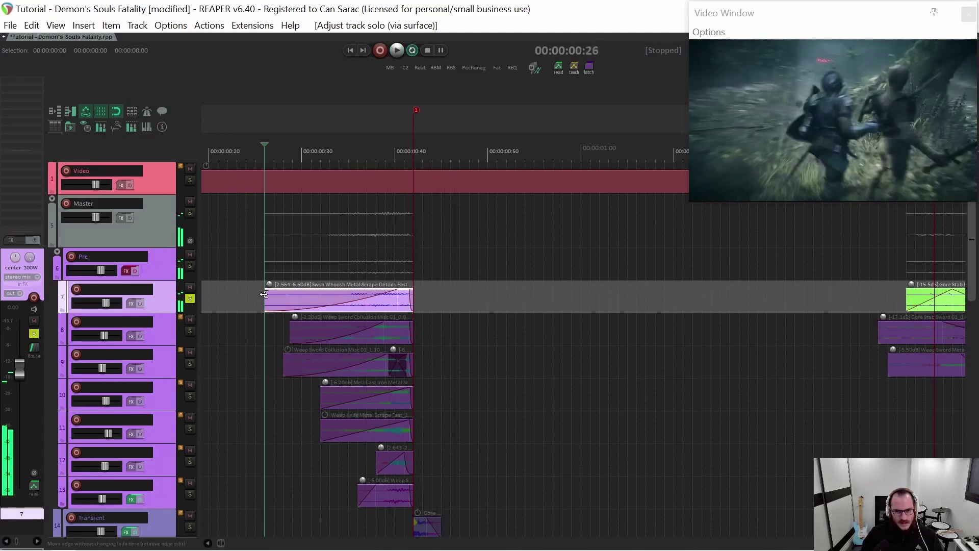
click(263, 332)
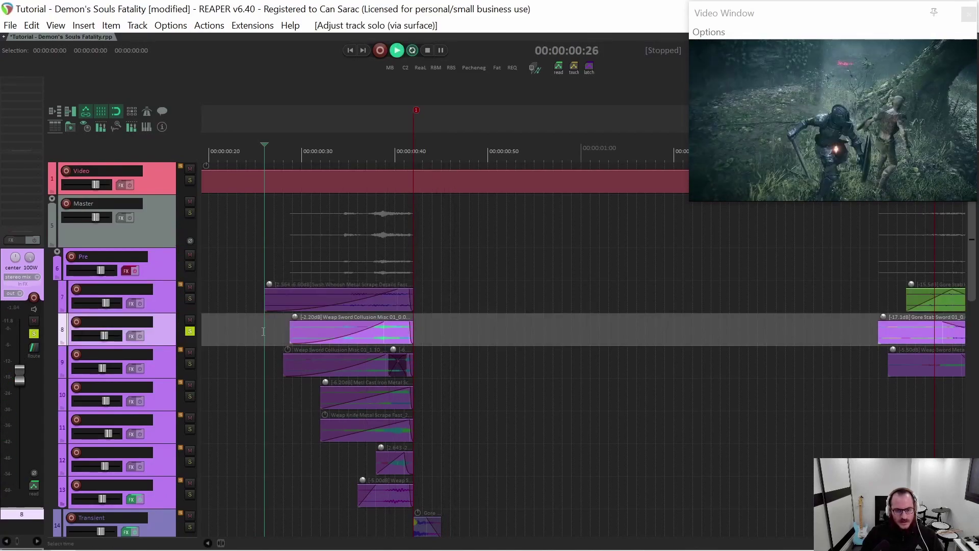
key(space)
key(space)
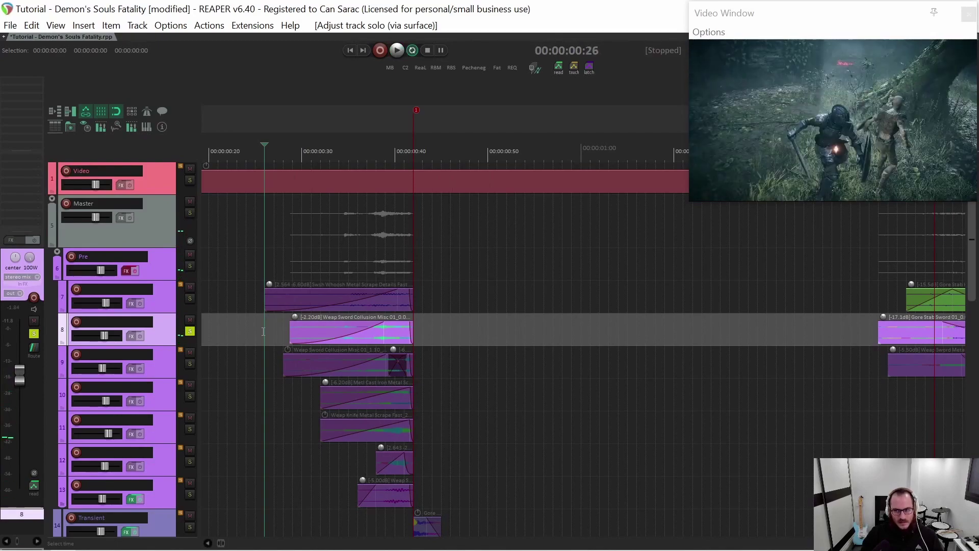
Solo the sword collision layer on track 9 and play it from just before its start.
click(274, 363)
key(space)
key(space)
key(space)
key(space)
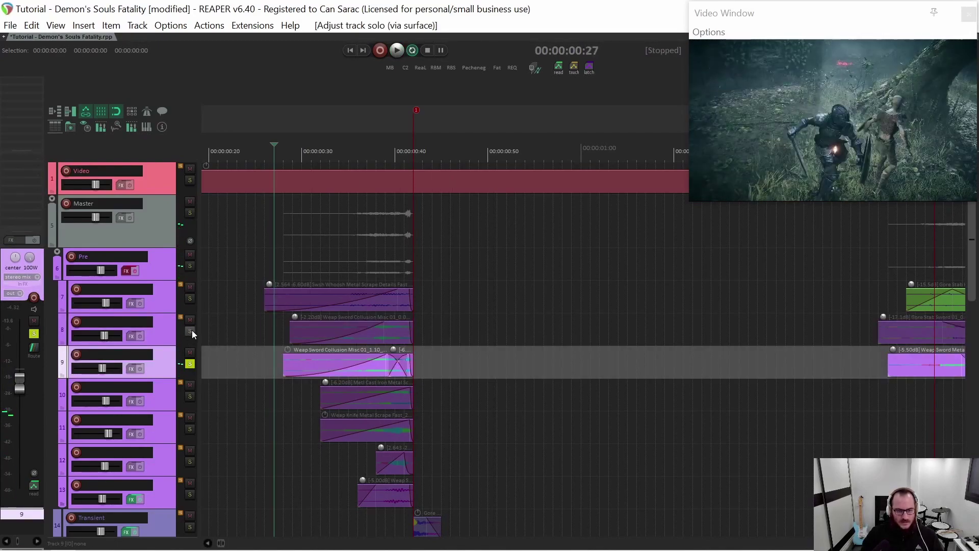
Include track 8 in the solo and play the sword collision layers of tracks 8 and 9 together.
ctrl+click(266, 334)
key(space)
key(space)
key(space)
key(space)
Solo the cast iron metal scrape riser on track 10, play it and inspect the item.
click(295, 399)
key(space)
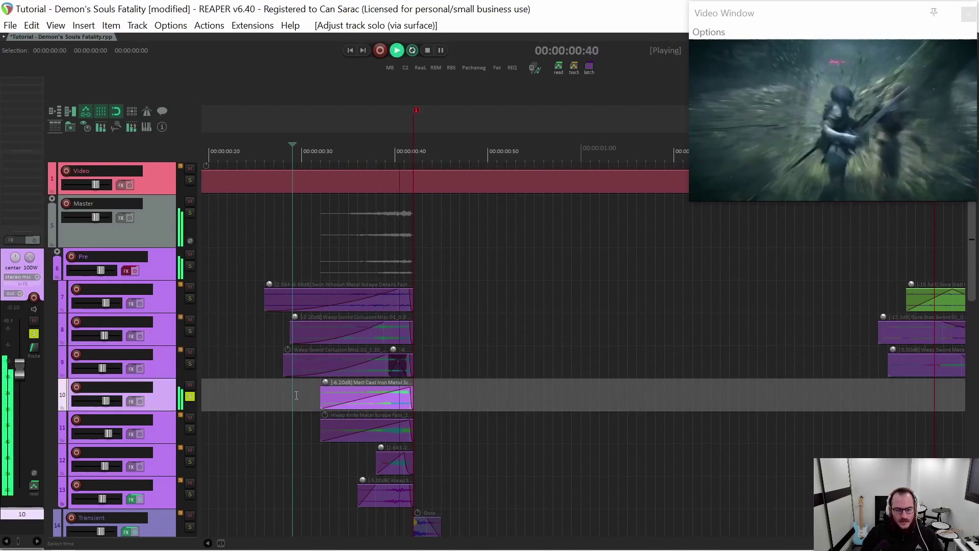
key(space)
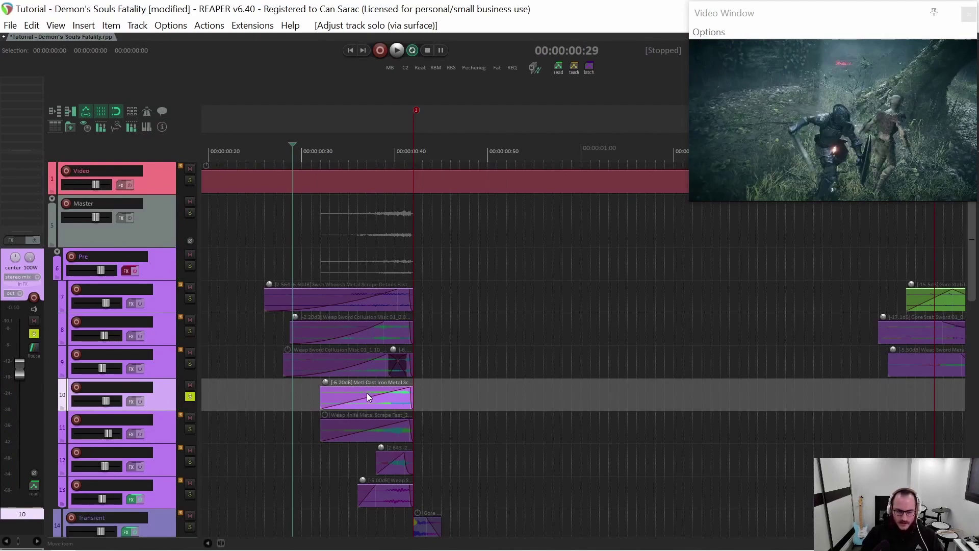
scroll(363, 392, up, 2)
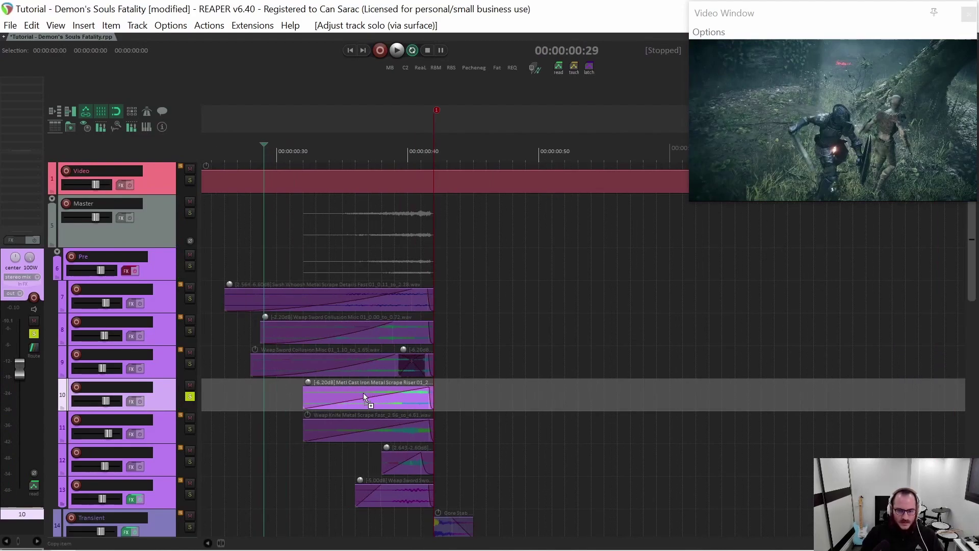
scroll(367, 390, down, 2)
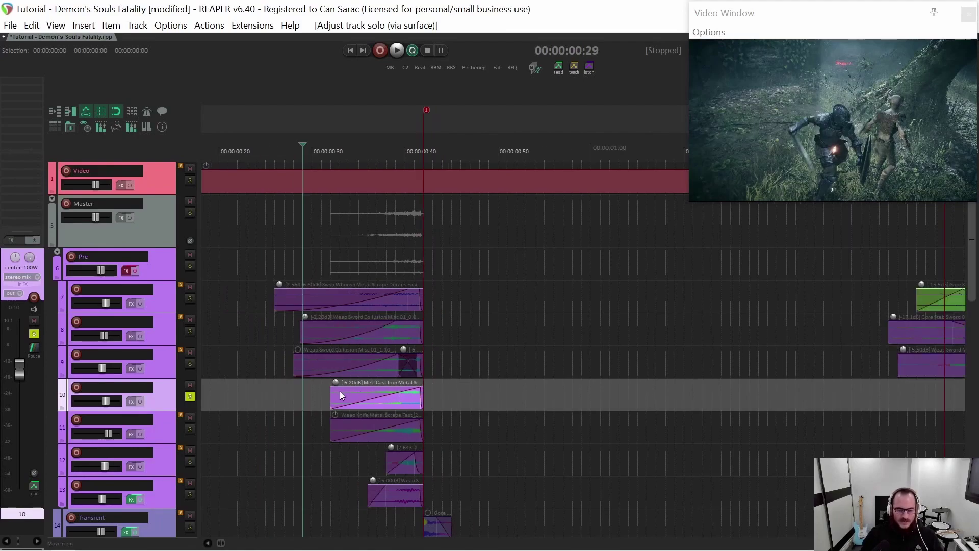
Solo the knife metal scrape on track 11 along with the riser on track 10 and play both together.
click(313, 393)
click(314, 417)
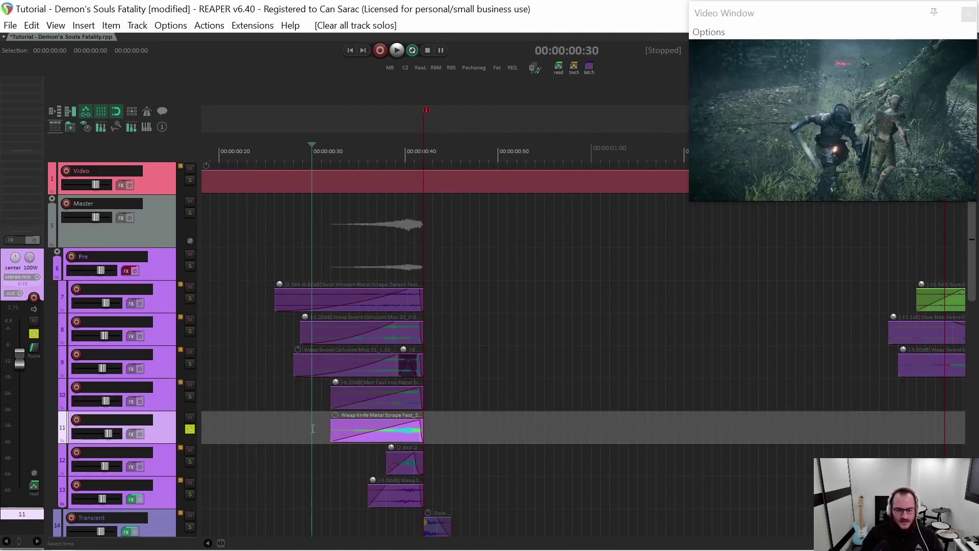
click(189, 397)
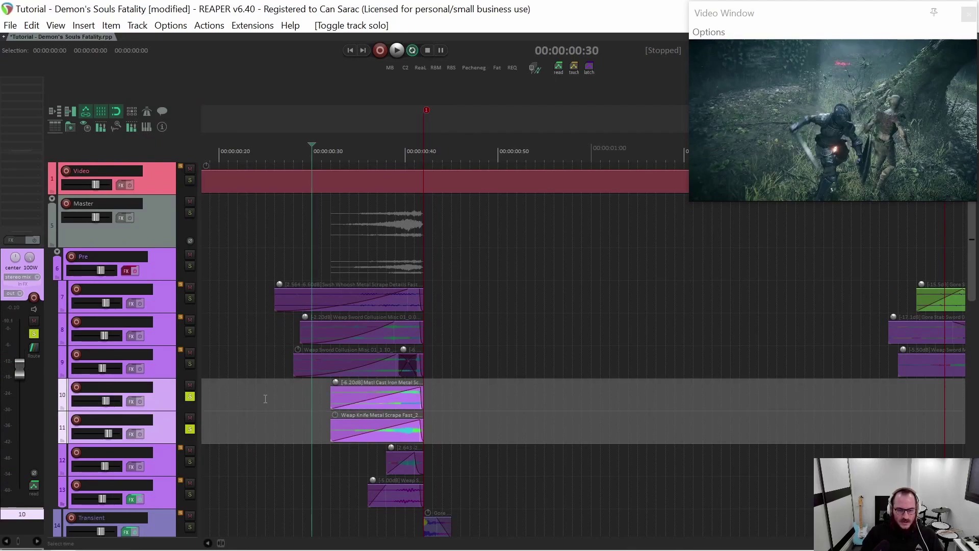
click(295, 391)
key(space)
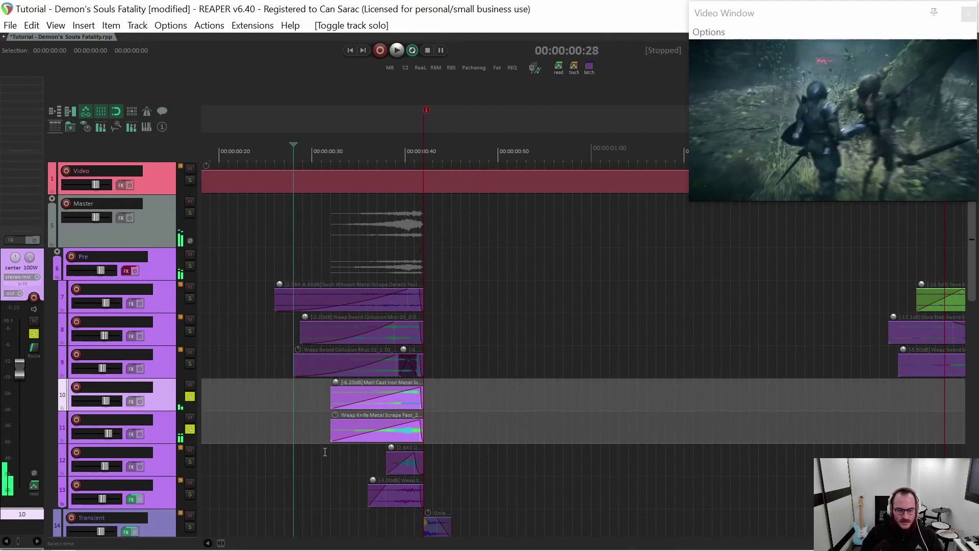
key(space)
Solo the short layer on track 12 and play it from 00:00:00:30.
click(314, 470)
key(s)
key(space)
key(space)
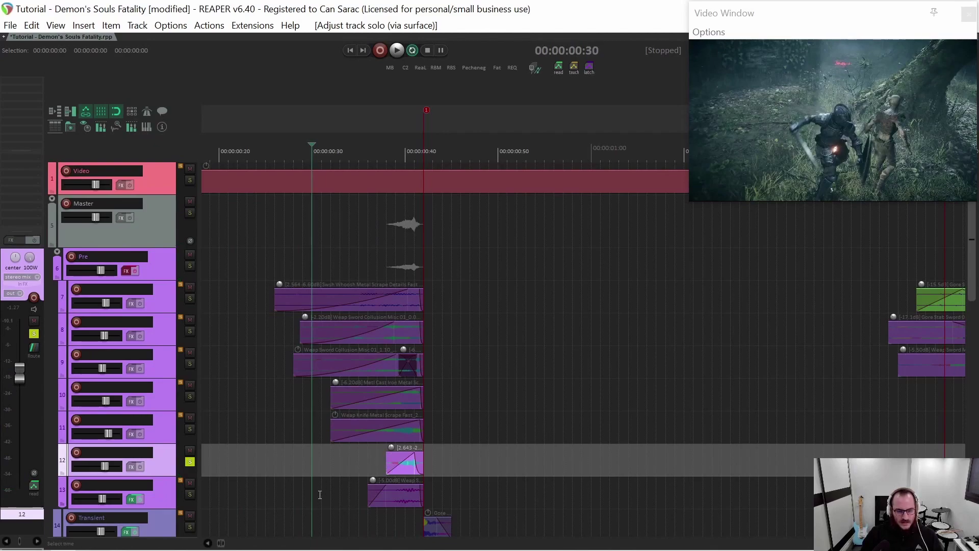
Solo the sword swoosh layer on track 13 and play it on its own.
click(408, 497)
key(s)
key(space)
key(space)
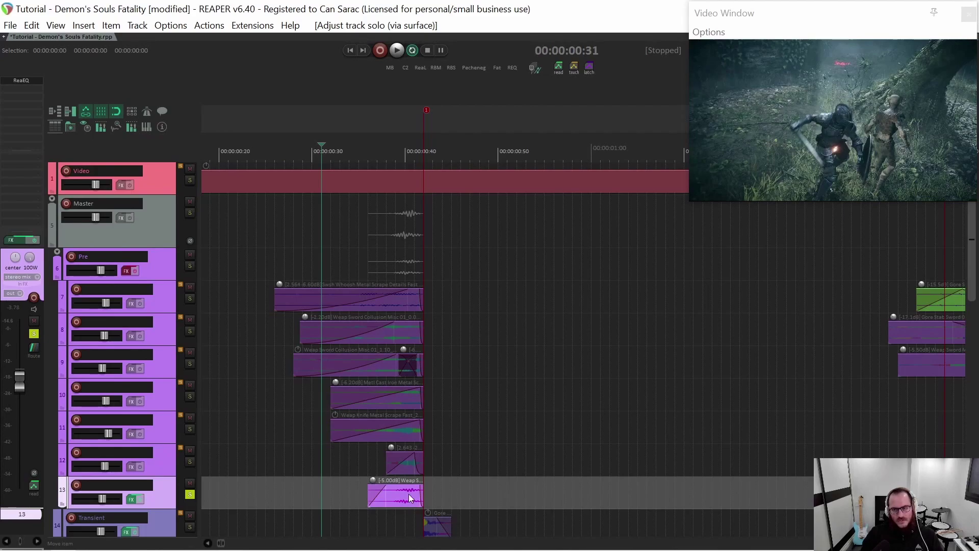
click(340, 496)
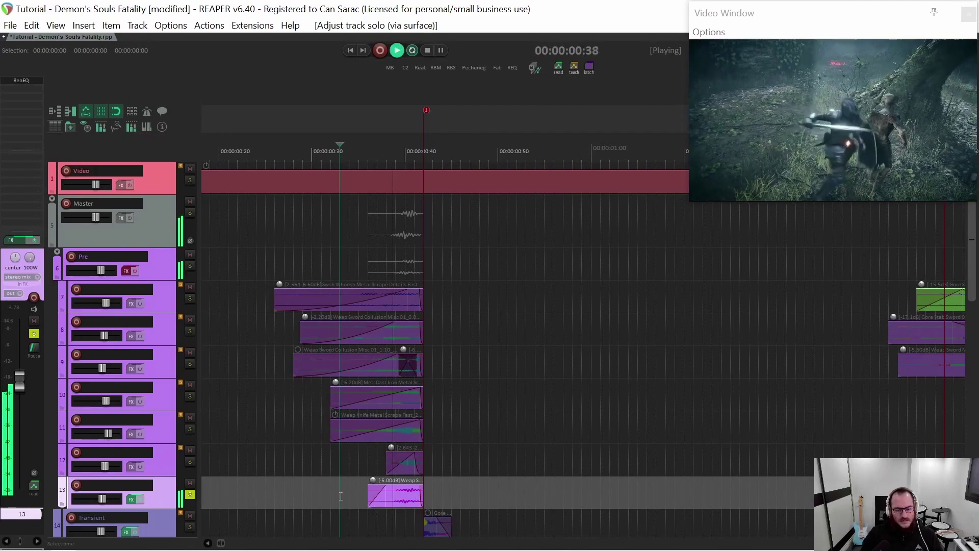
Replay the soloed sword swoosh on track 13 from 00:00:00:33.
drag(304, 485, 348, 493)
click(398, 498)
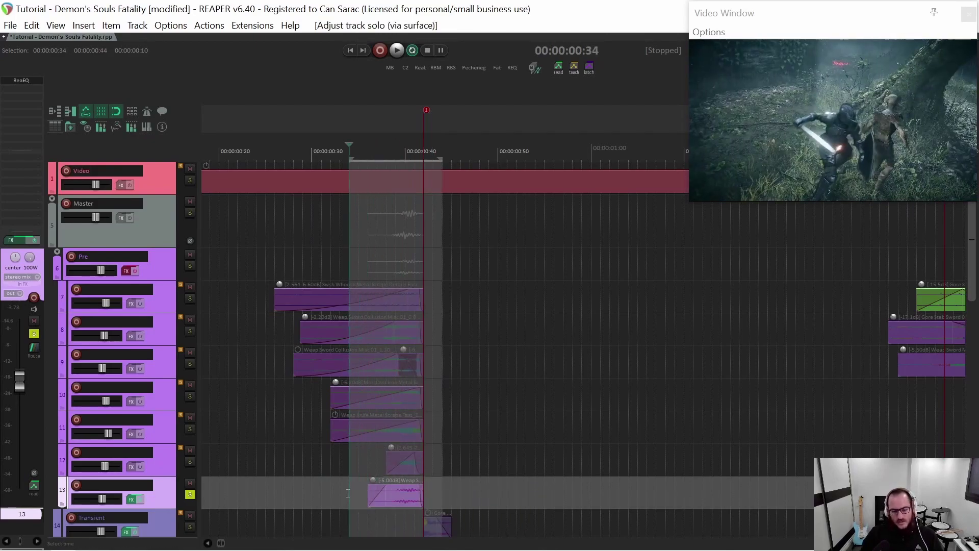
click(340, 491)
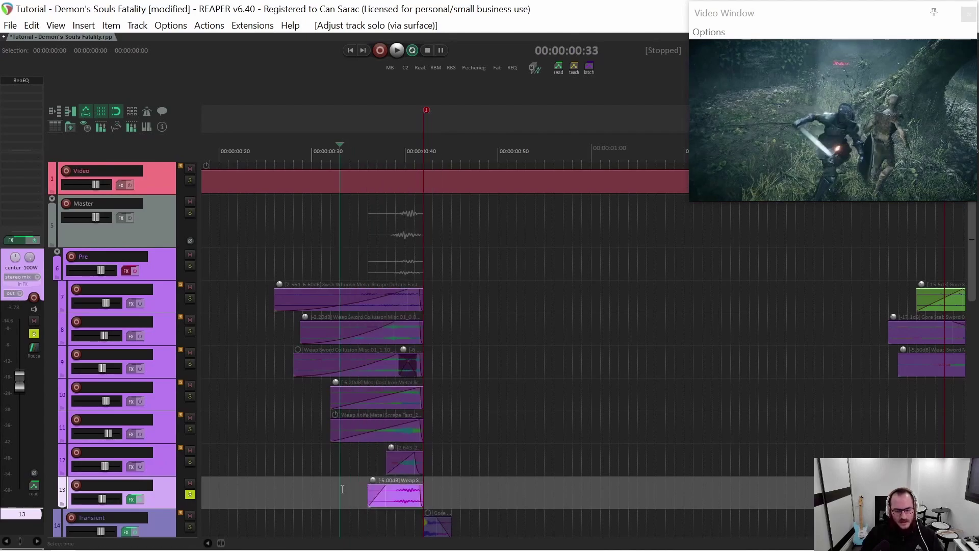
key(space)
key(space)
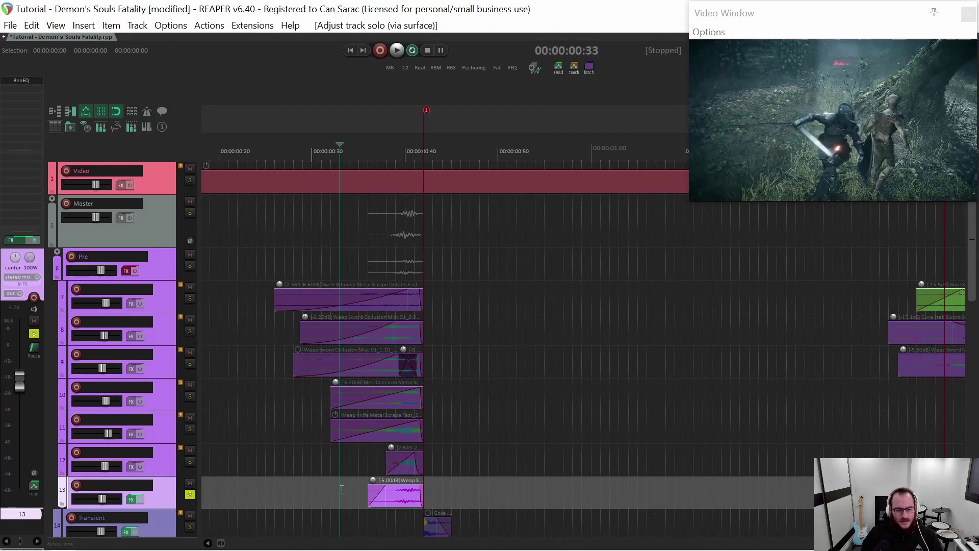
key(space)
key(space)
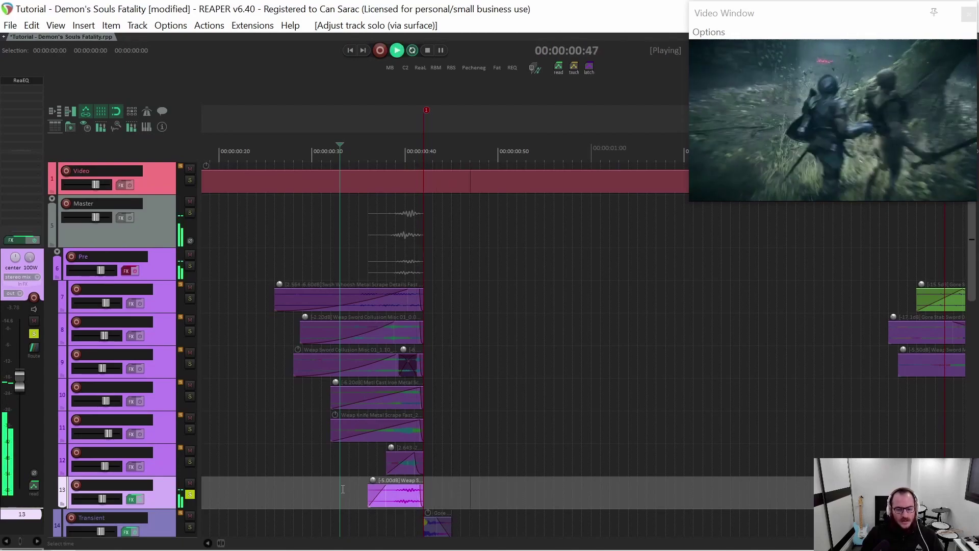
Bypass the effects on track 13 and listen to the sword swoosh without its EQ.
click(140, 500)
key(space)
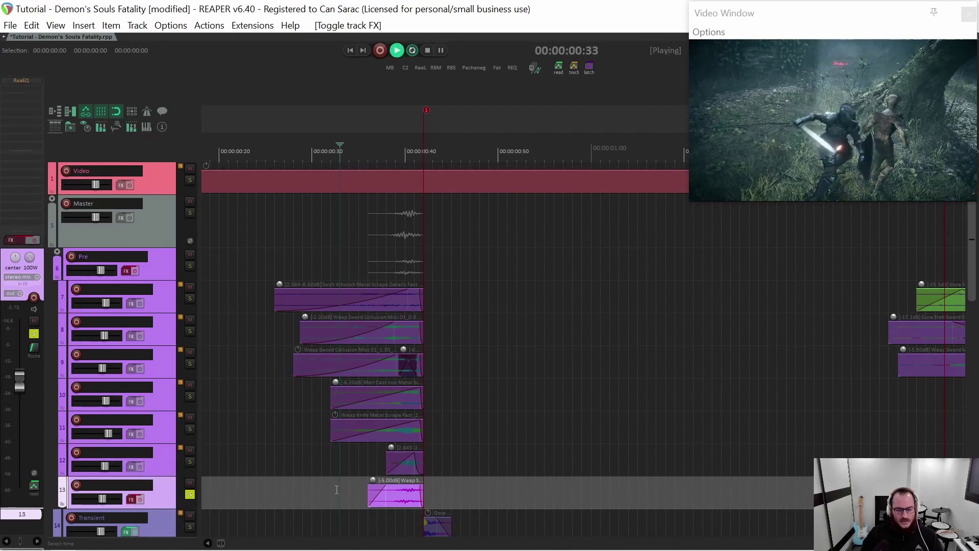
key(space)
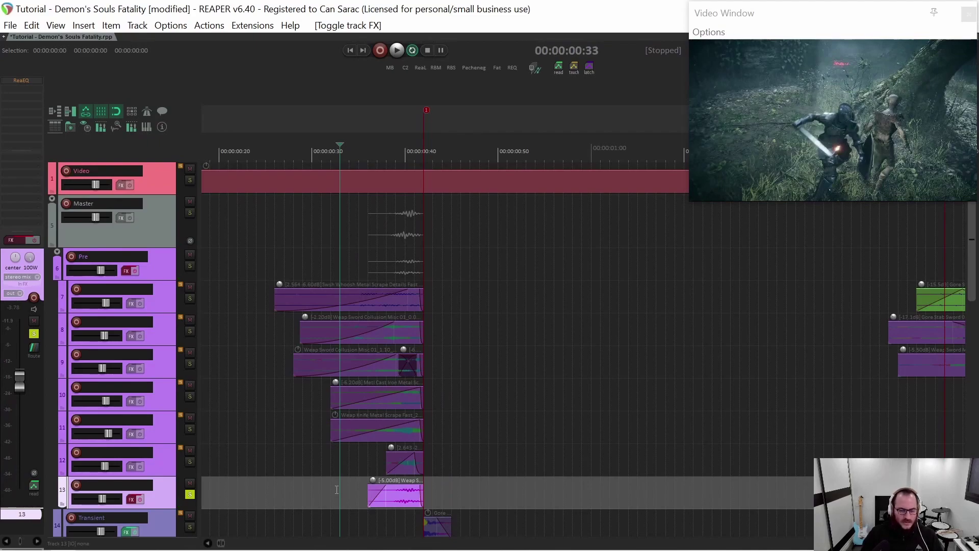
key(space)
key(space)
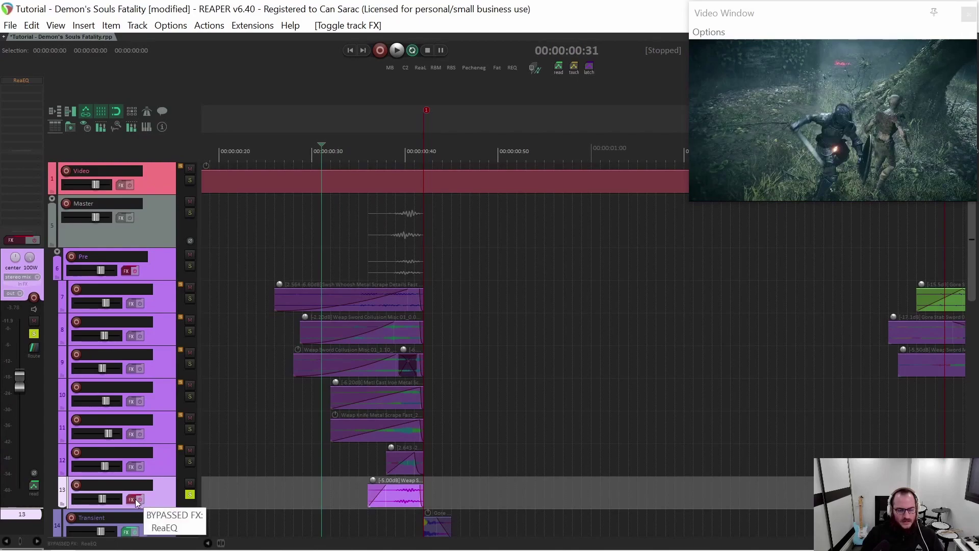
Inspect the low-frequency cut in the ReaEQ on track 13.
click(20, 80)
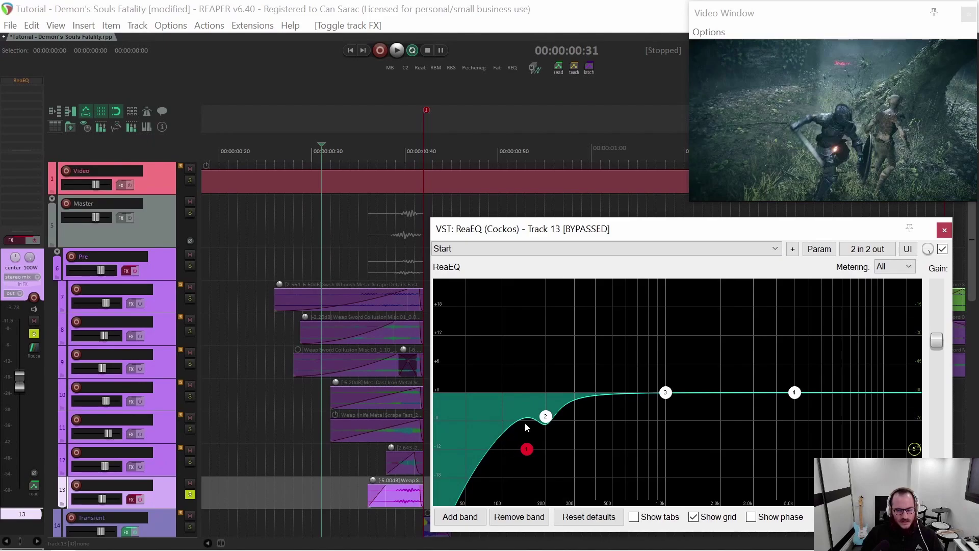
click(945, 230)
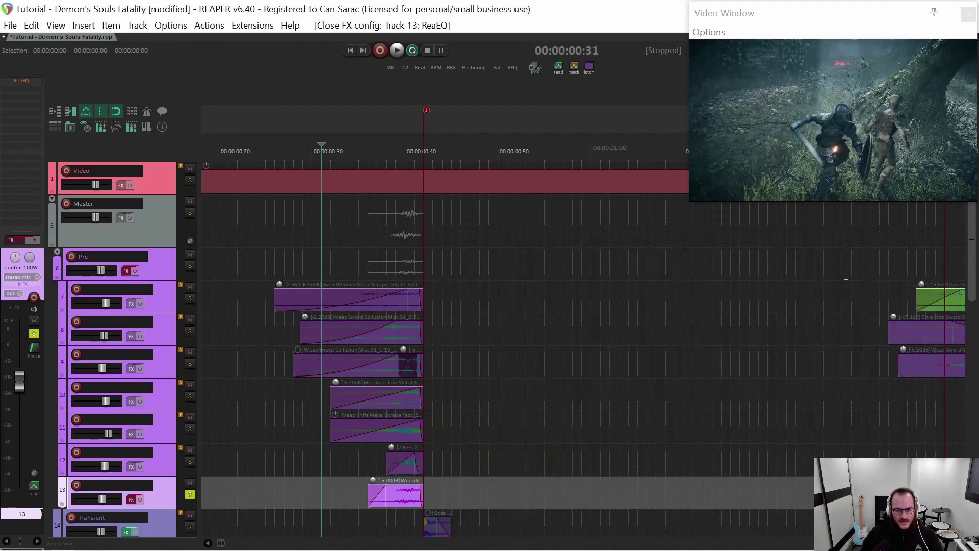
click(131, 501)
key(Escape)
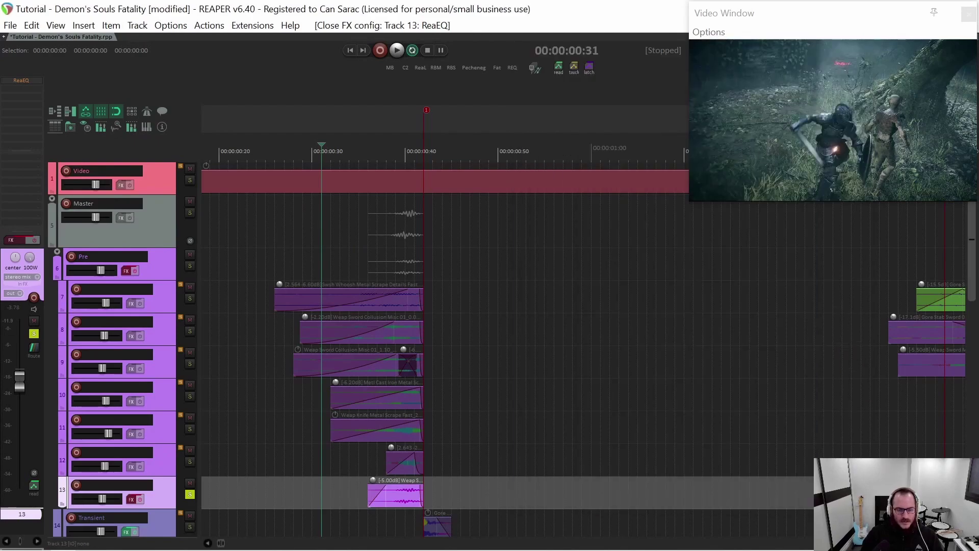
Re-enable the effects on track 13 and play the swoosh from 00:00:00:31 with its EQ active.
key(b)
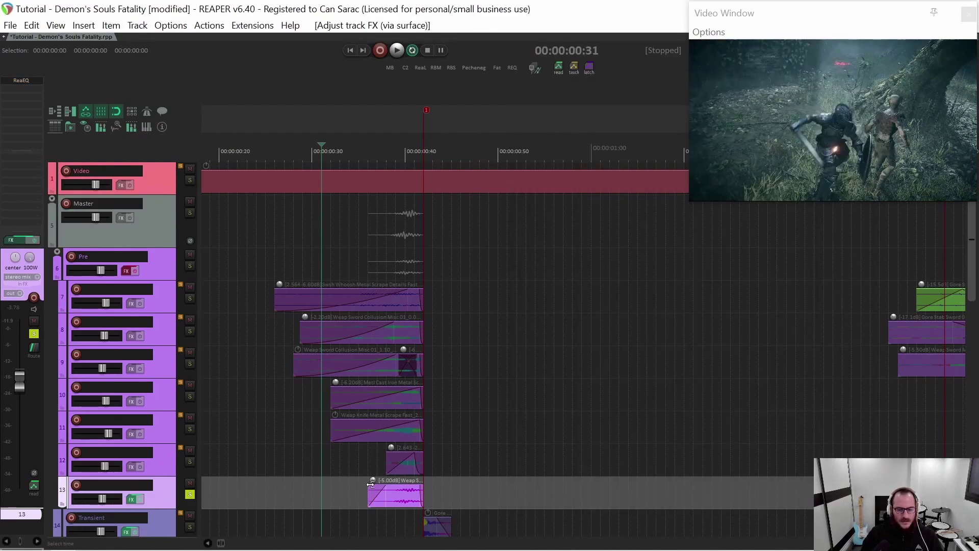
click(319, 486)
key(space)
key(space)
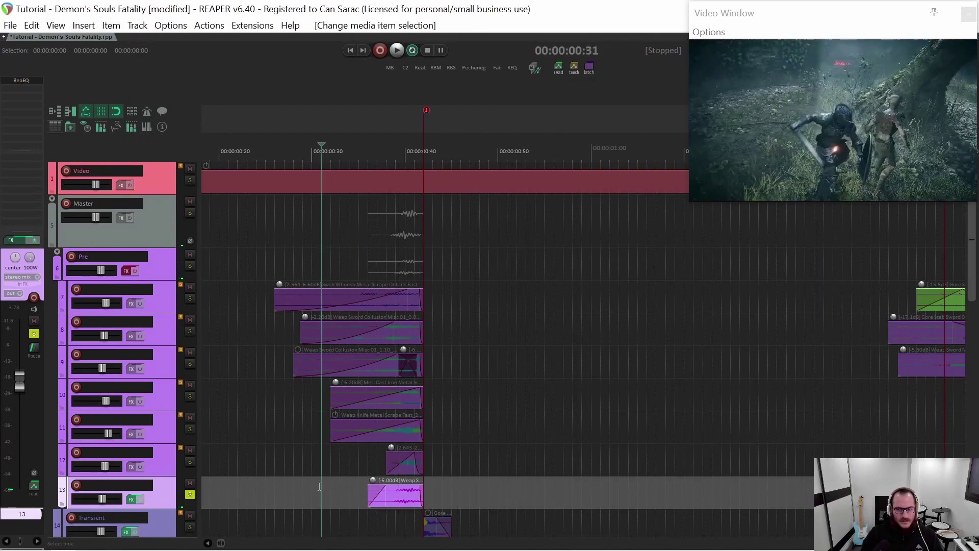
Solo the Pre group and play all its layers together from 00:00:00:26.
click(276, 260)
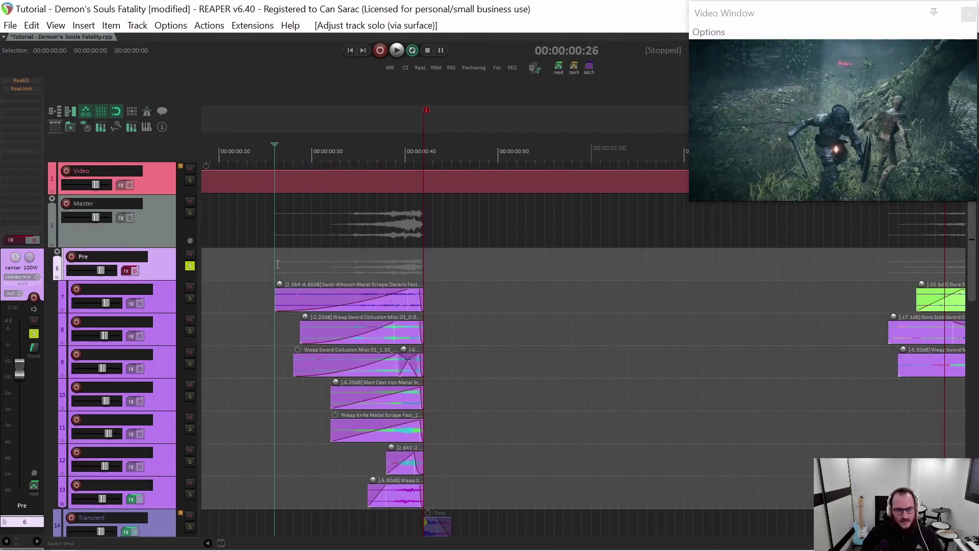
key(space)
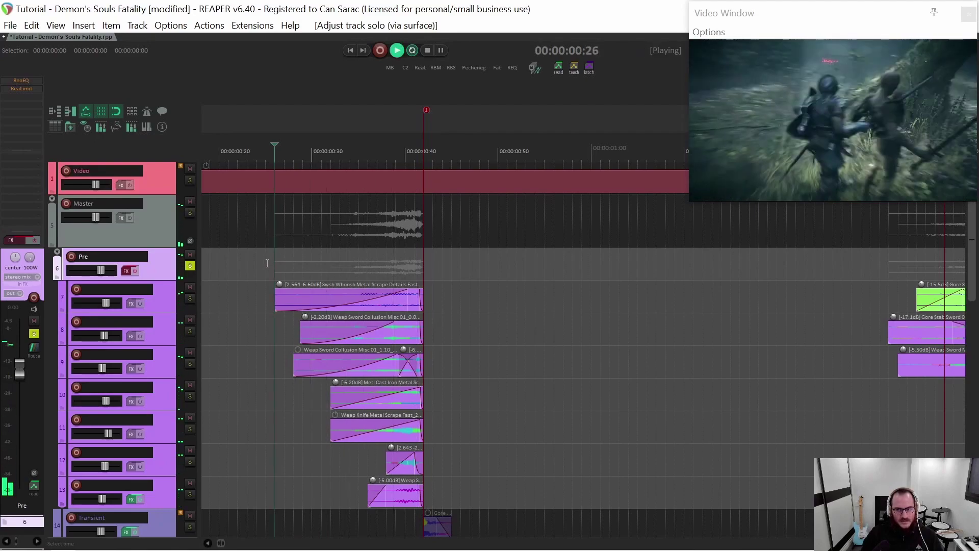
key(space)
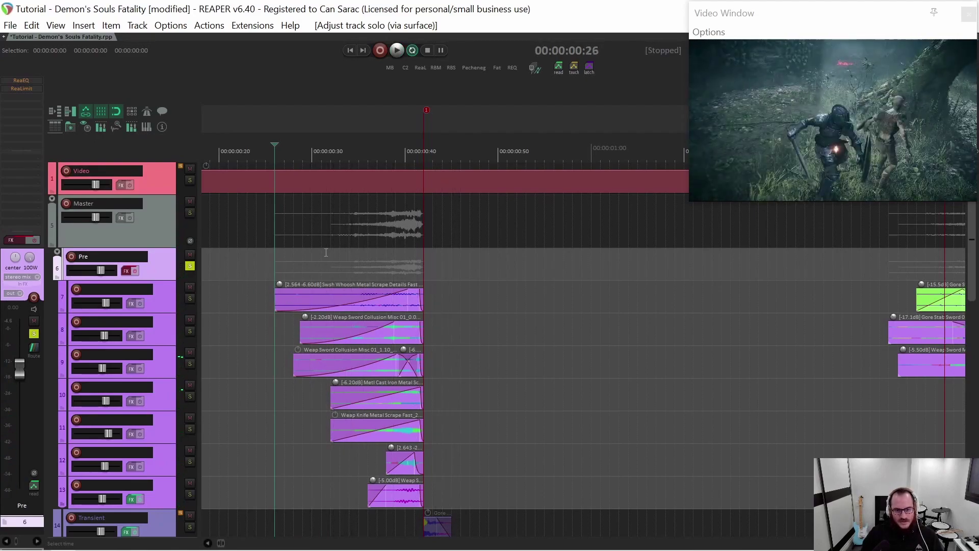
drag(286, 255, 498, 260)
click(279, 257)
Clear all track solos and play the full mix from 00:00:00:19.
key(ctrl+alt+s)
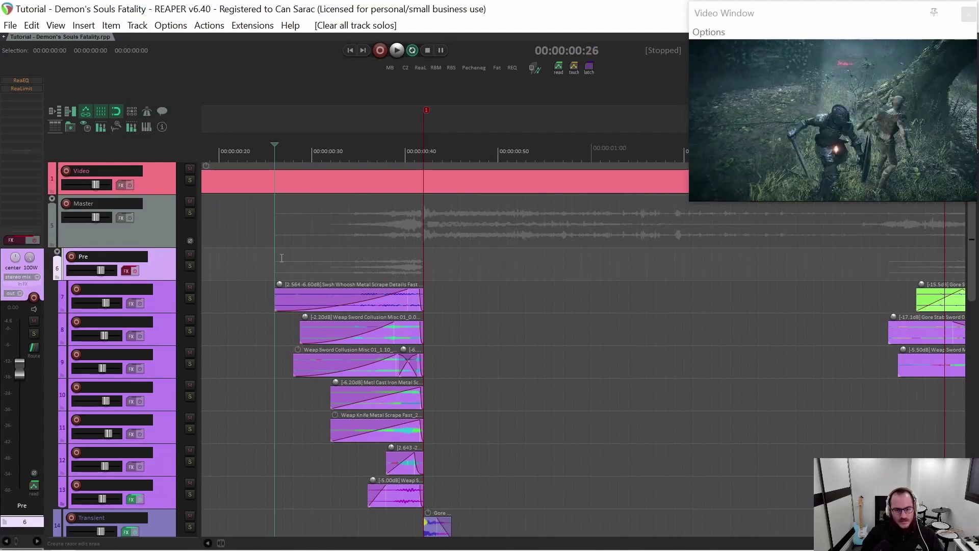
scroll(253, 269, down, 3)
click(232, 265)
key(space)
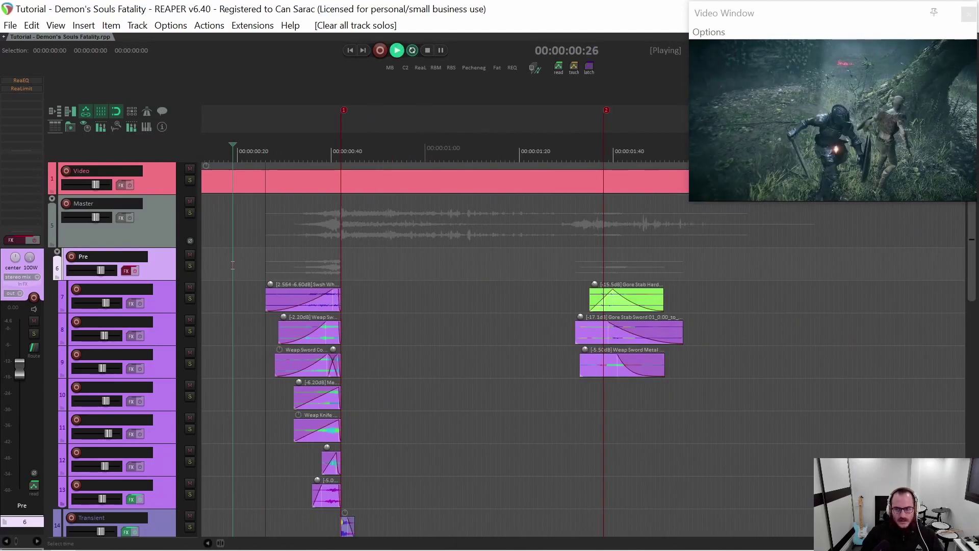
key(space)
key(space)
key(space)
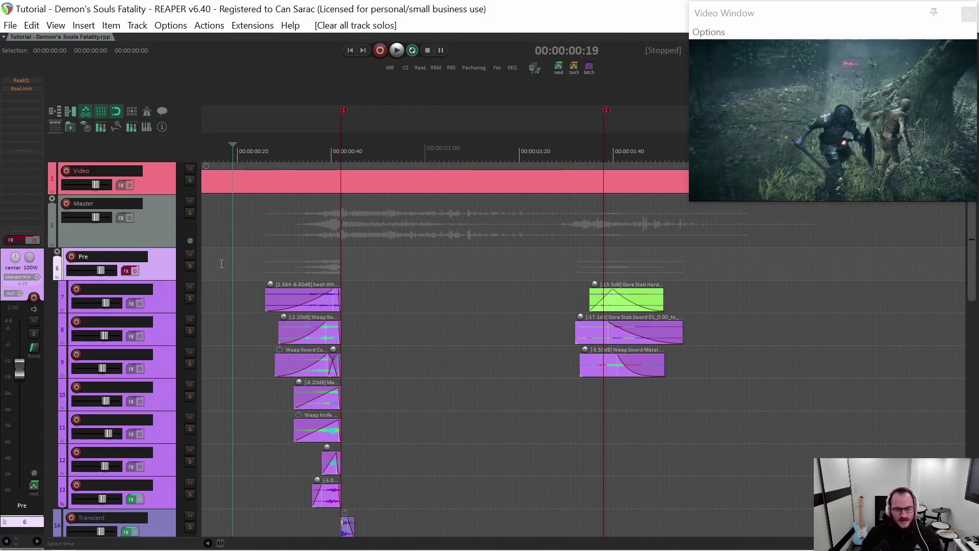
Examine how the Pre group's layers end at marker 1, placing the edit cursor at 00:00:00:42.
scroll(249, 241, left, 2)
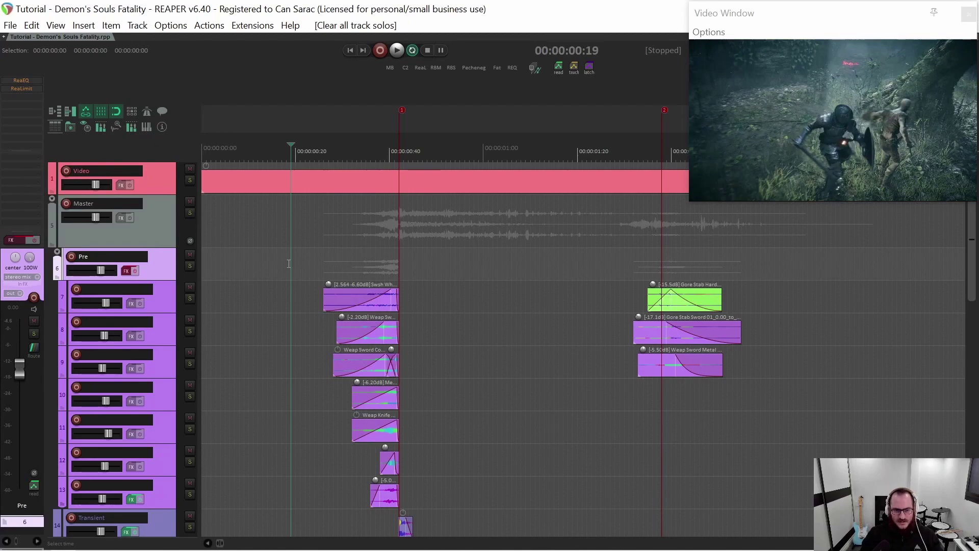
scroll(332, 278, down, 3)
scroll(332, 278, up, 3)
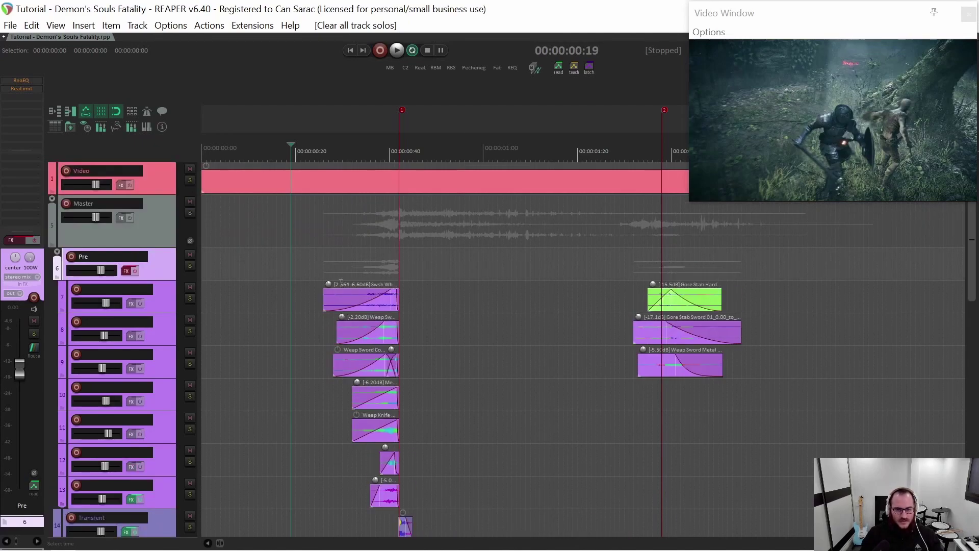
scroll(343, 312, up, 3)
drag(312, 261, 410, 271)
click(410, 271)
scroll(409, 271, up, 4)
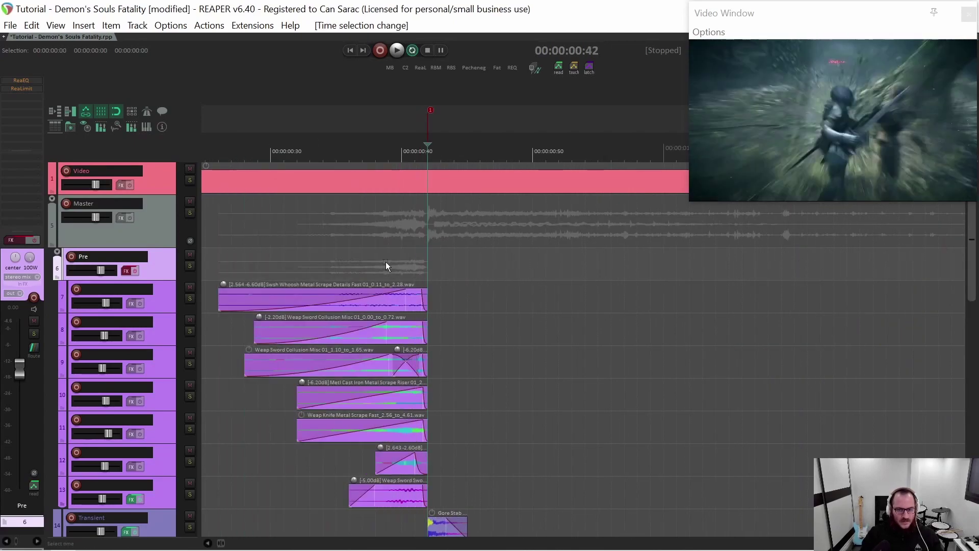
scroll(451, 270, up, 3)
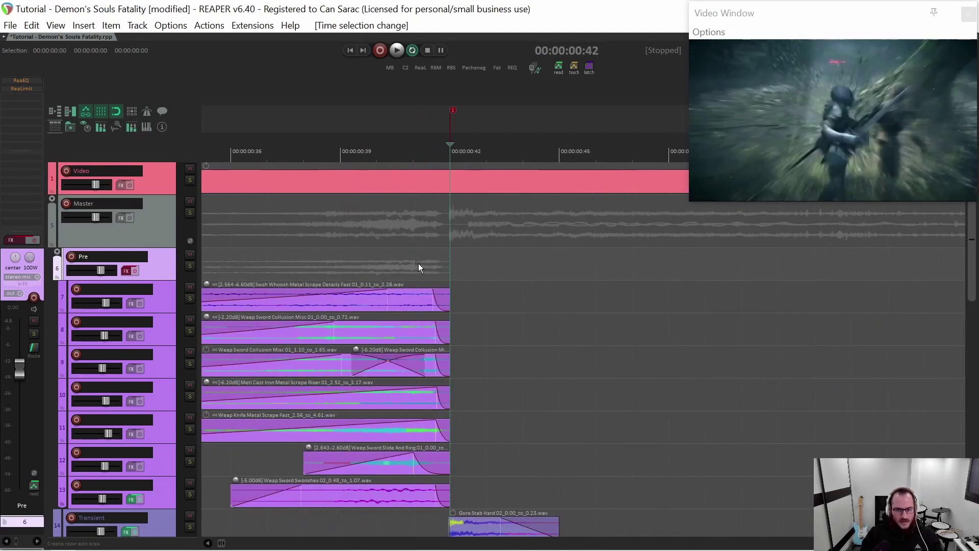
Enable the bypassed effects chain on the Pre group track.
click(135, 270)
scroll(217, 262, down, 3)
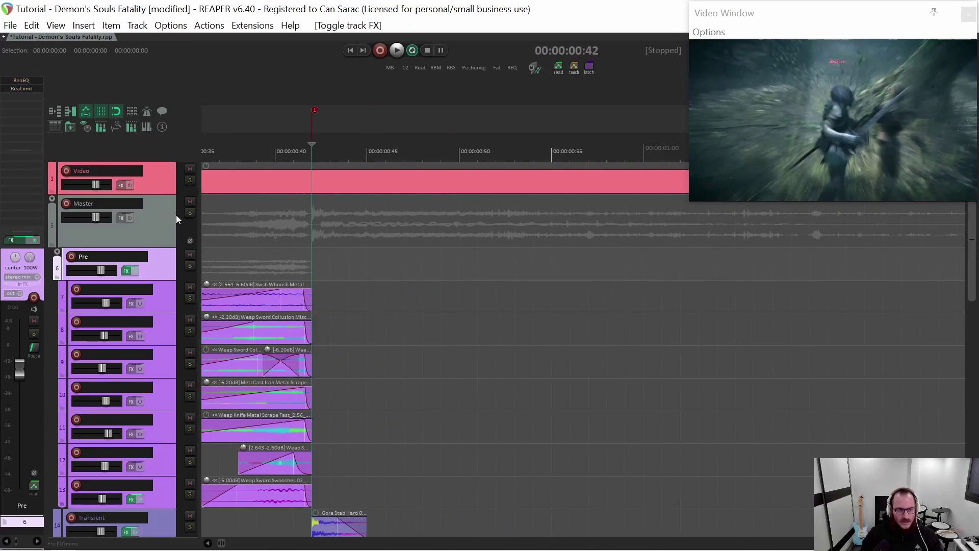
scroll(301, 303, up, 1)
scroll(286, 271, down, 1)
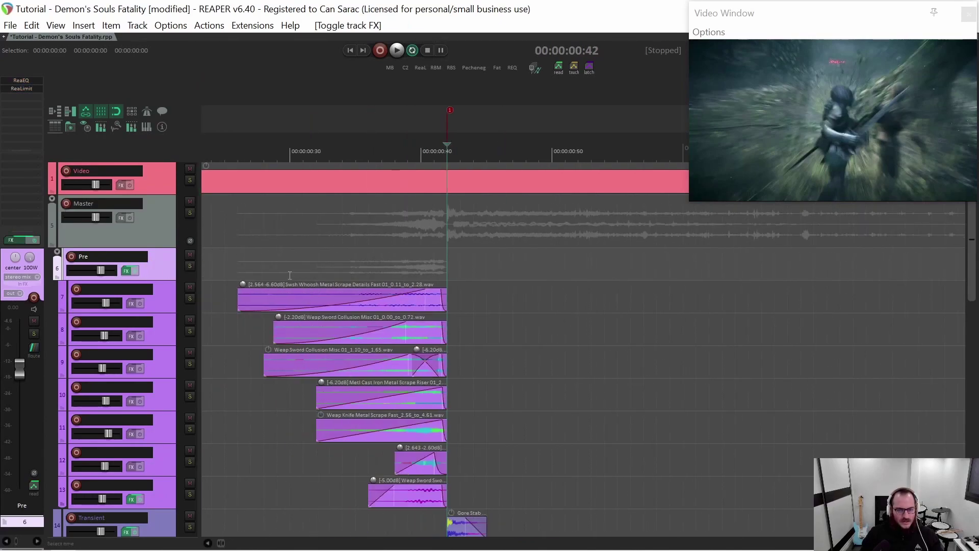
Inspect the Pre group's ReaEQ curve and its ReaLimit threshold and ceiling settings.
click(21, 81)
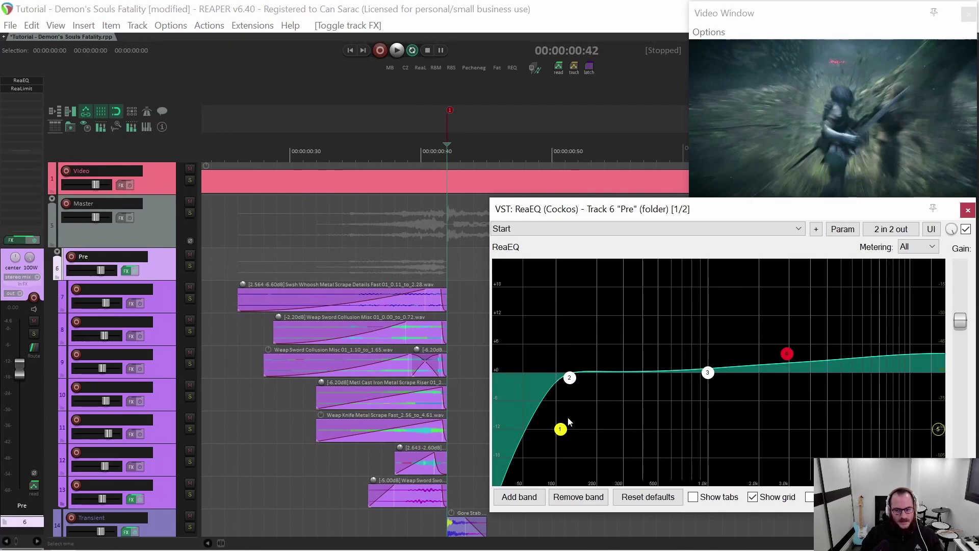
mouse_move(786, 359)
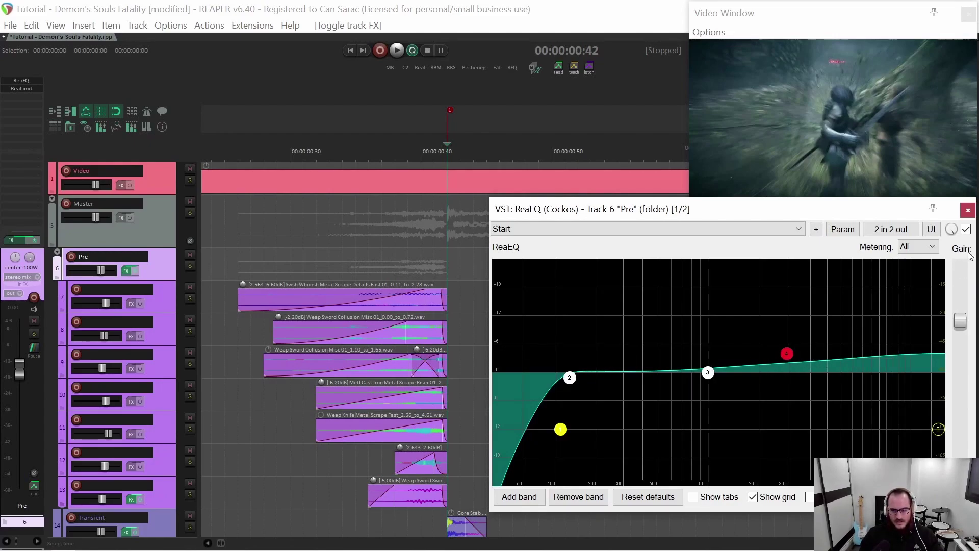
click(968, 210)
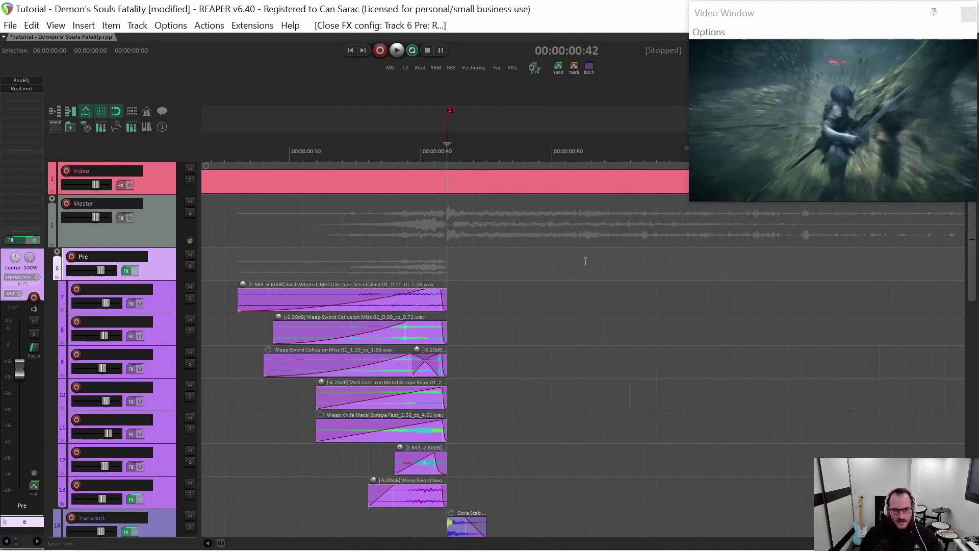
click(22, 89)
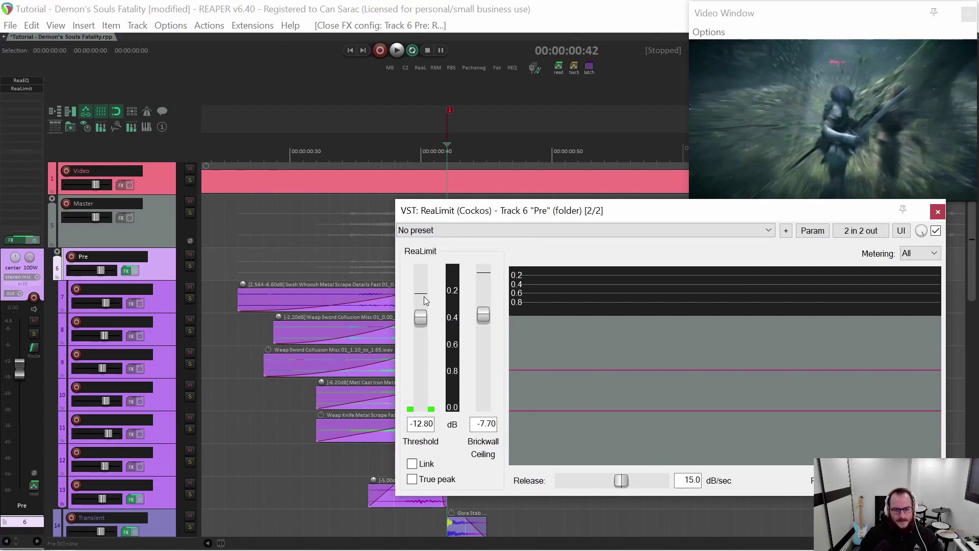
click(938, 211)
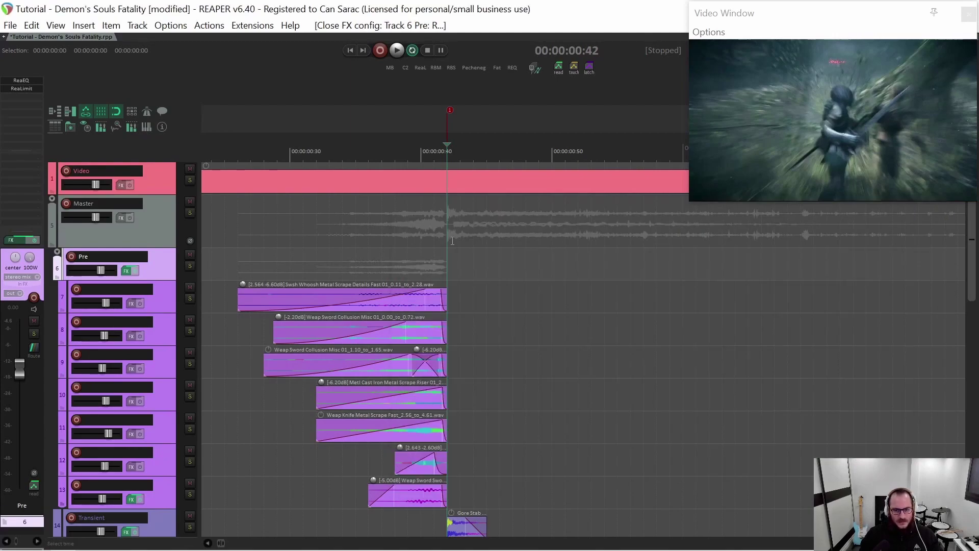
scroll(462, 235, down, 2)
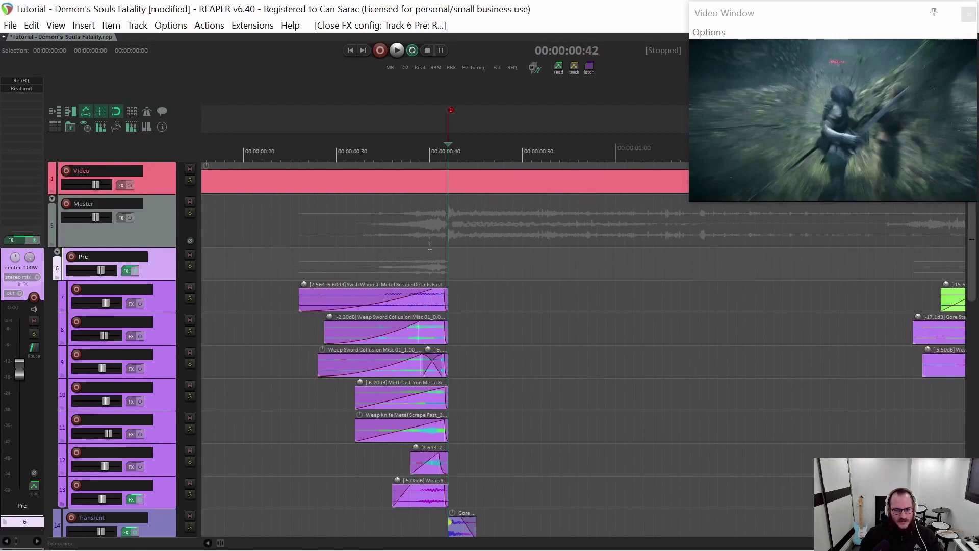
Bypass ReaLimit on the Pre group, solo the group and play it from 00:00:00:24 with only the ReaEQ active.
shift+click(21, 89)
click(281, 262)
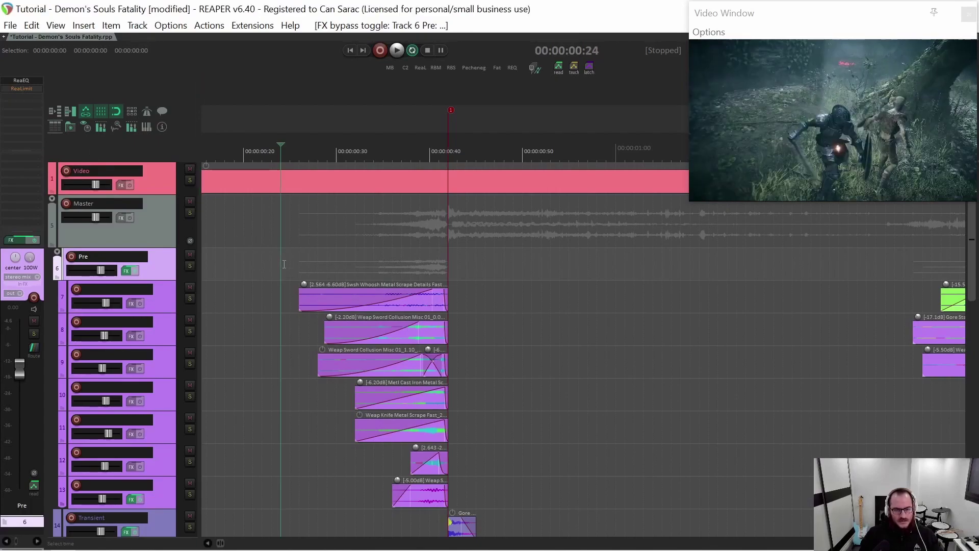
key(F6)
key(space)
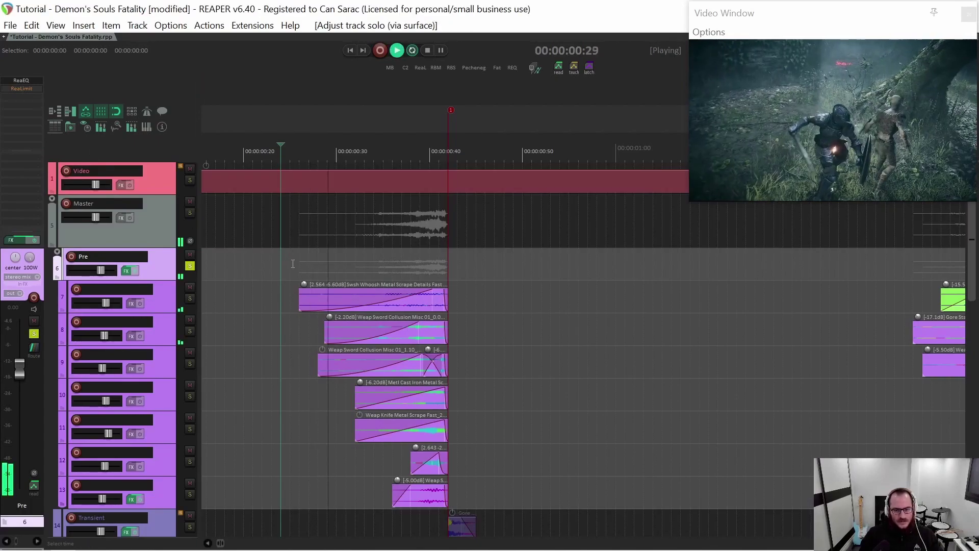
key(space)
key(space)
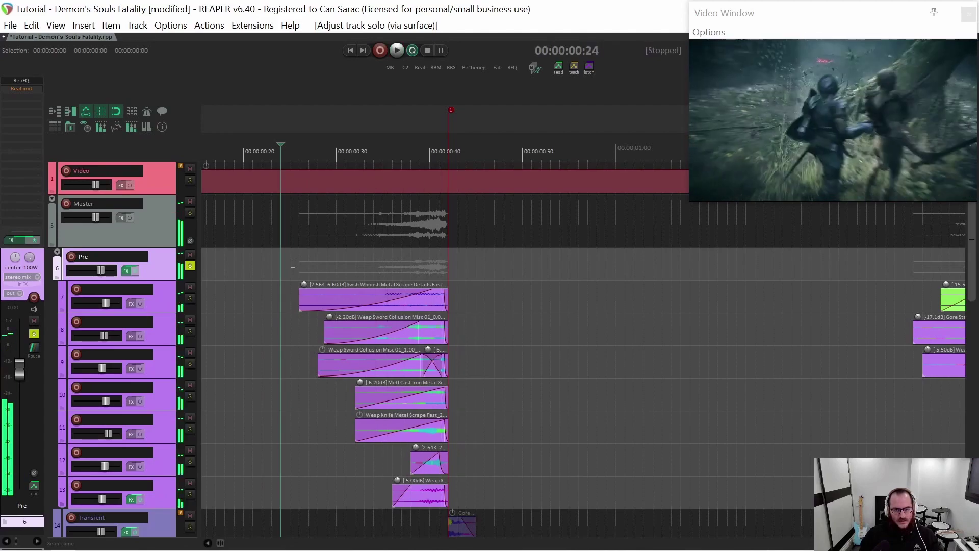
Play the soloed Pre group from 00:00:00:24 again with ReaLimit still bypassed.
key(space)
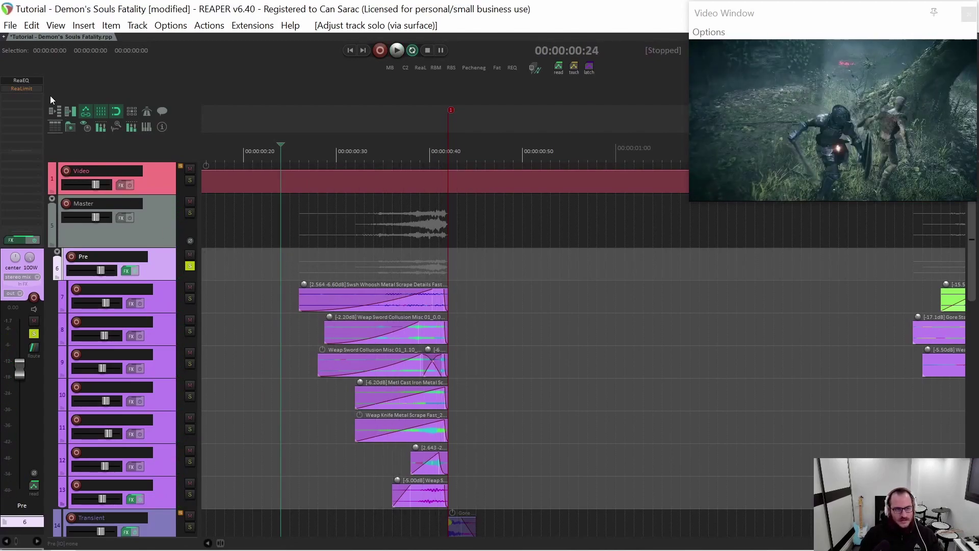
key(space)
key(space)
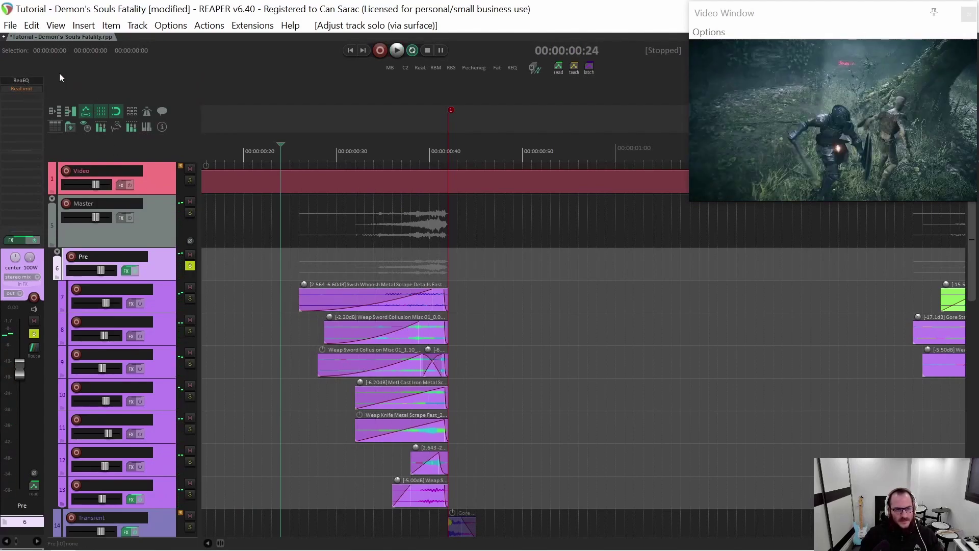
Enable ReaLimit on the Pre group and compare the group's playback with the limiter on and off.
shift+click(21, 89)
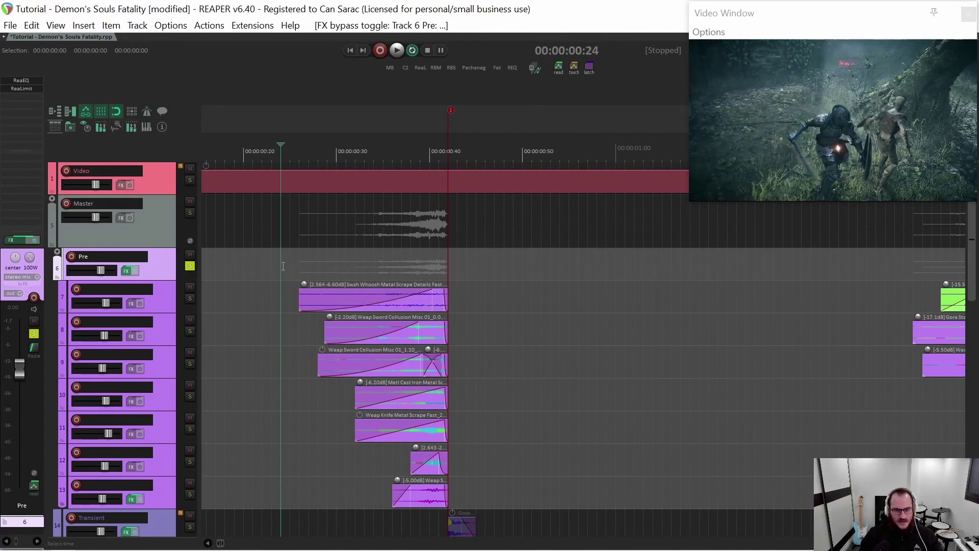
key(space)
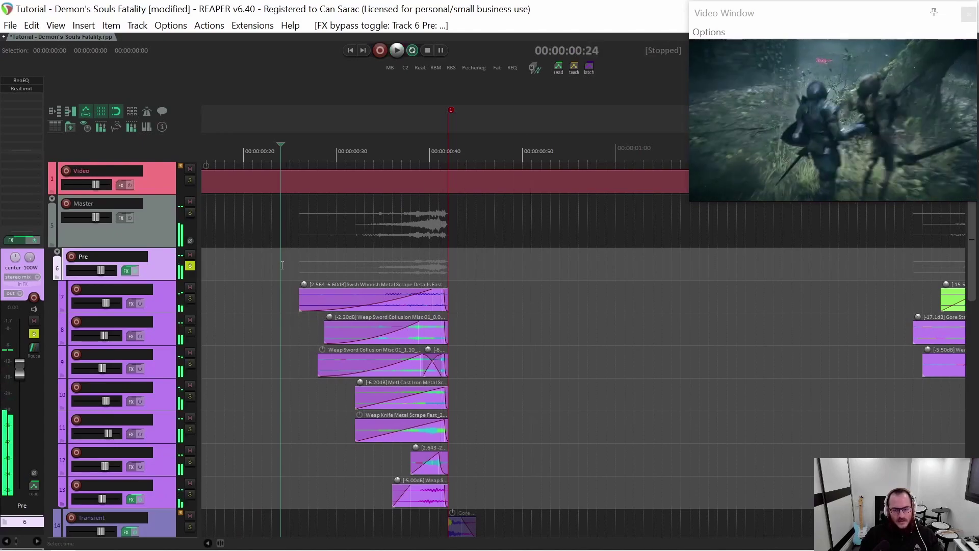
key(space)
key(space)
key(space)
key(space)
shift+click(30, 87)
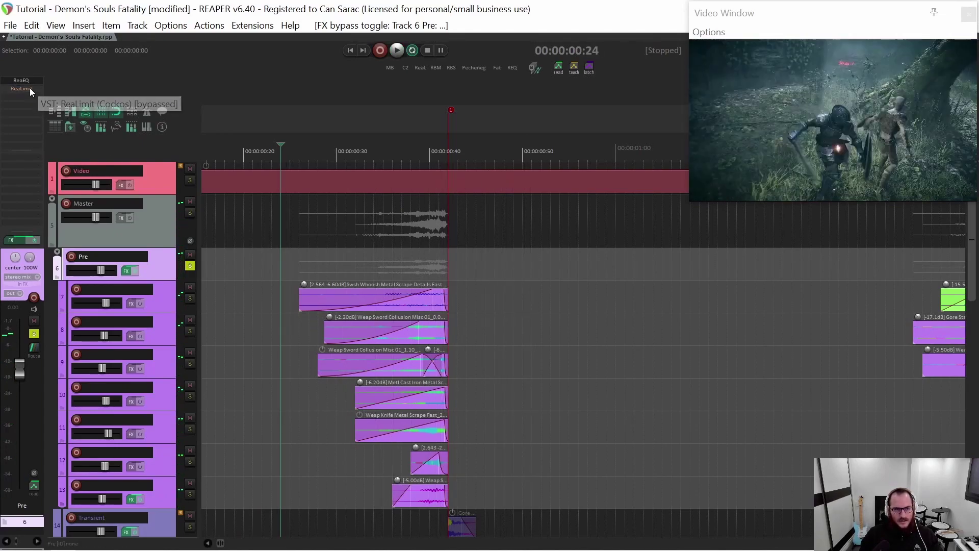
key(space)
In the Pre group's ReaLimit, reset the threshold to +0.00 dB and the brickwall ceiling to -0.20 dB, and link them.
click(25, 90)
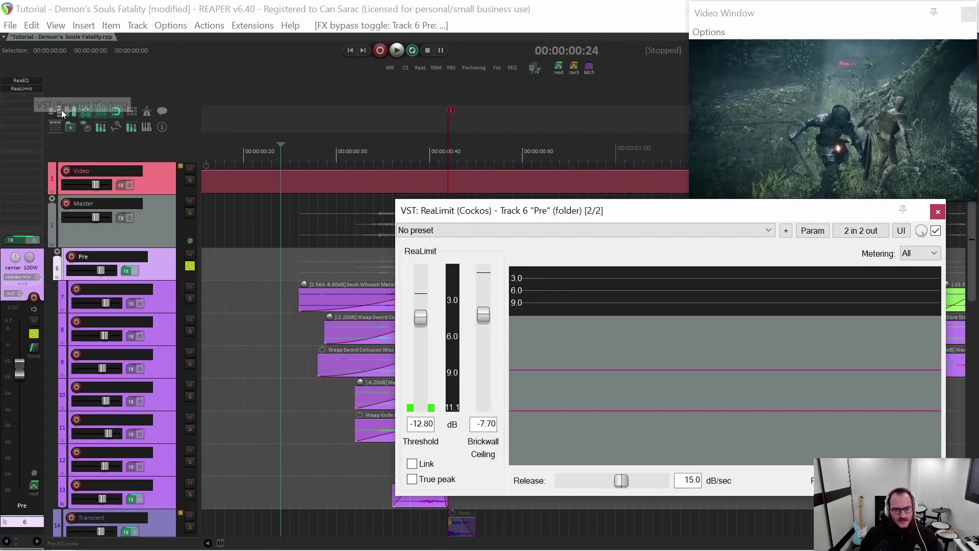
drag(588, 212, 603, 126)
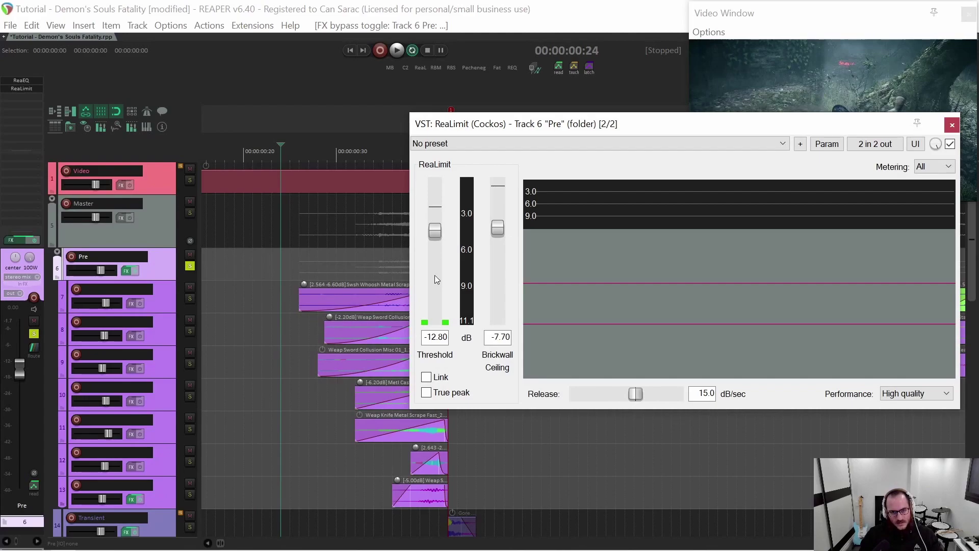
double_click(439, 234)
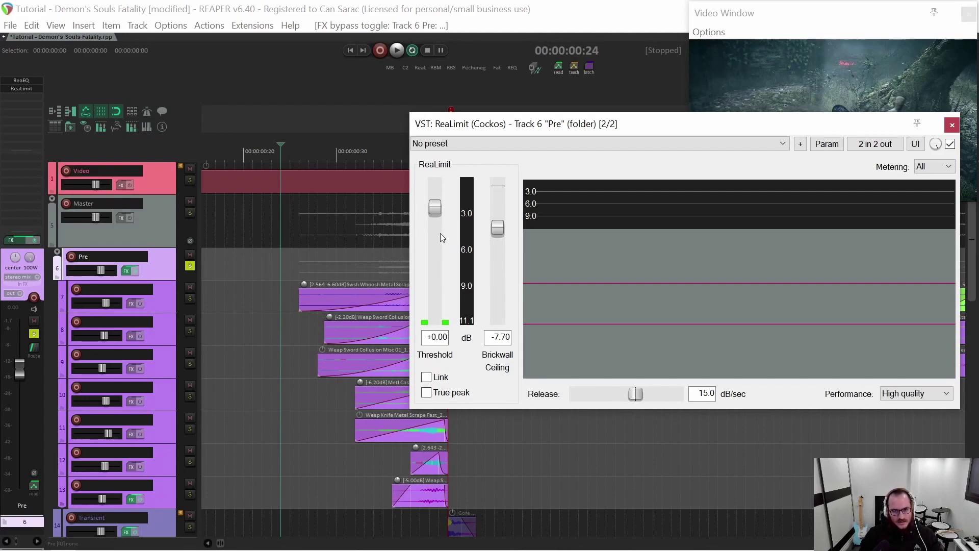
double_click(497, 229)
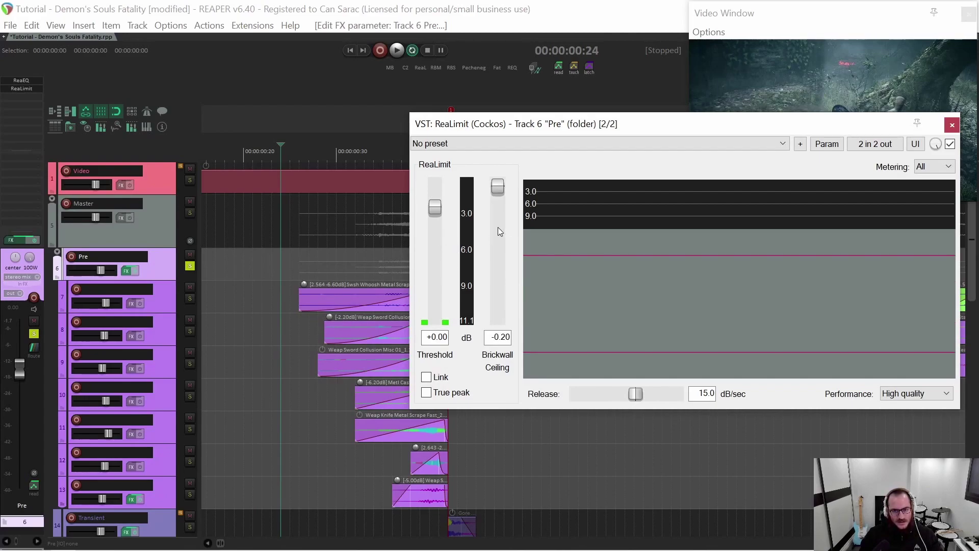
click(427, 379)
Loop playback from 00:00:00:26 to 00:00:00:42 while lowering the linked ReaLimit threshold to -7.80 dB and ceiling to -8.00 dB.
scroll(364, 325, down, 2)
drag(318, 301, 417, 327)
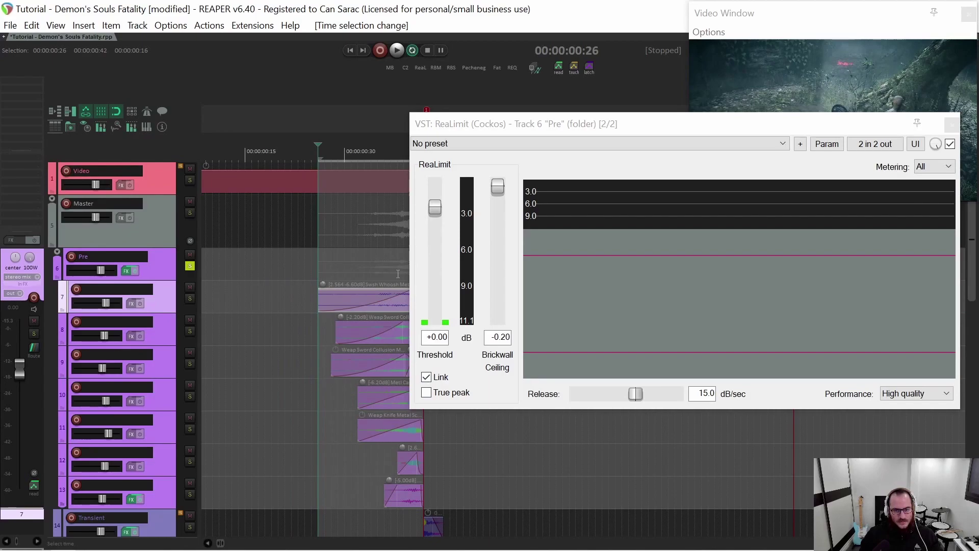
key(space)
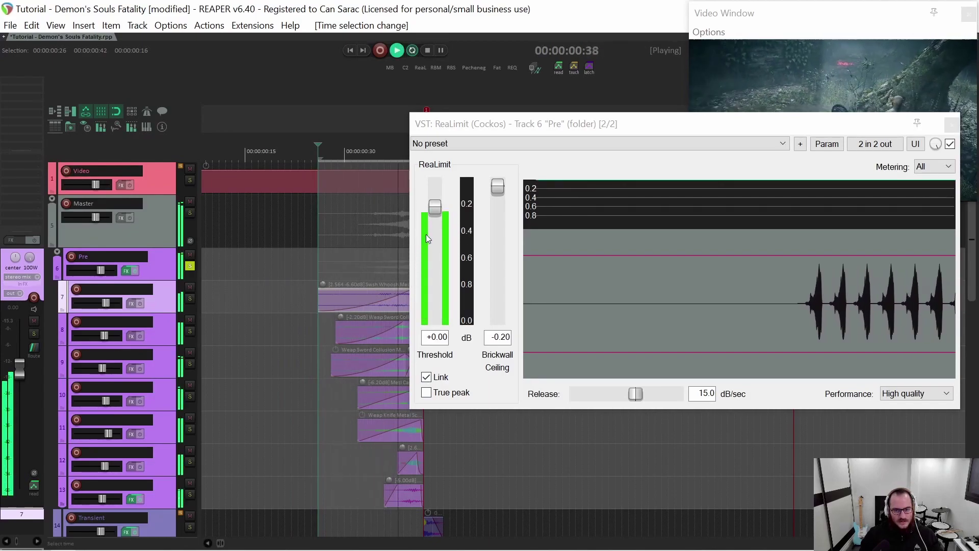
drag(439, 210, 438, 225)
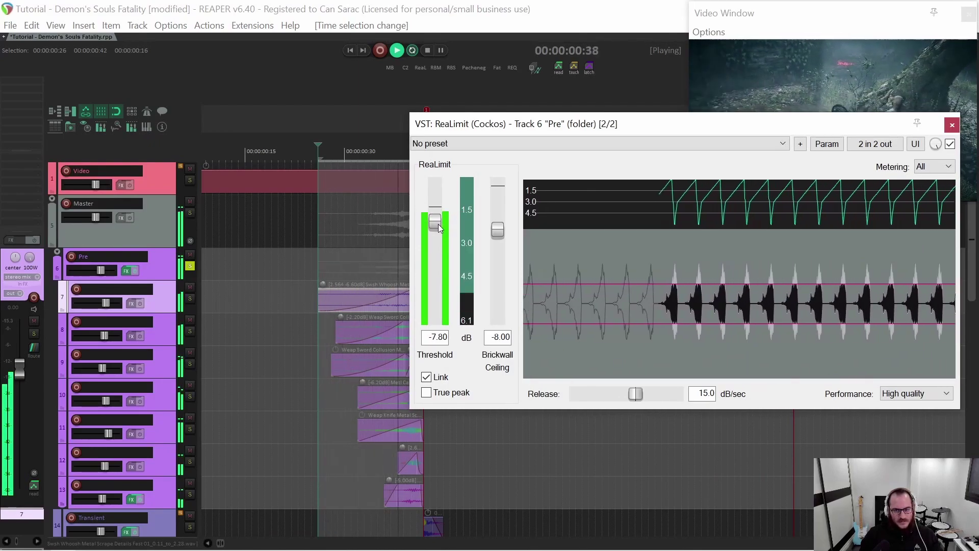
Unlink ReaLimit's threshold from its ceiling, lower the threshold alone to -14.20 dB, and close the limiter after stopping playback.
click(427, 377)
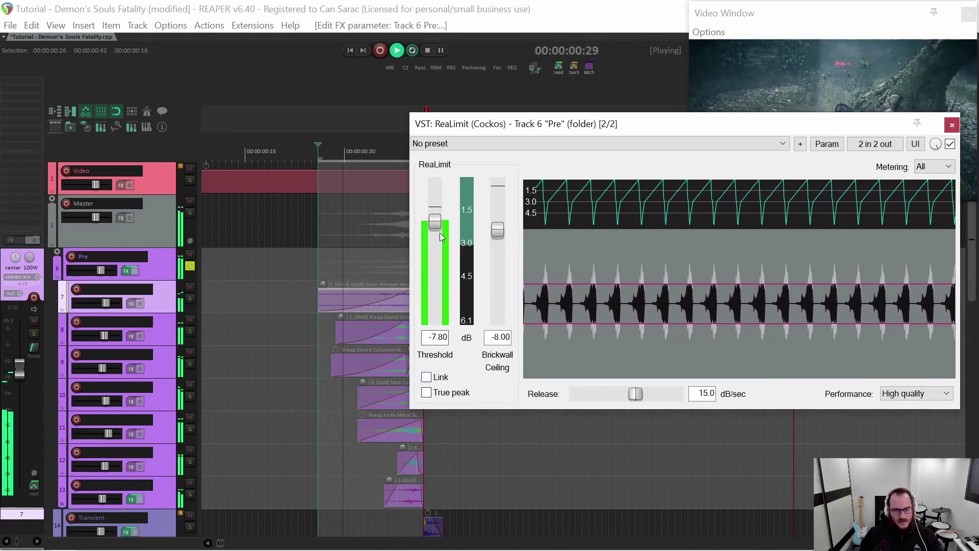
drag(438, 222, 434, 240)
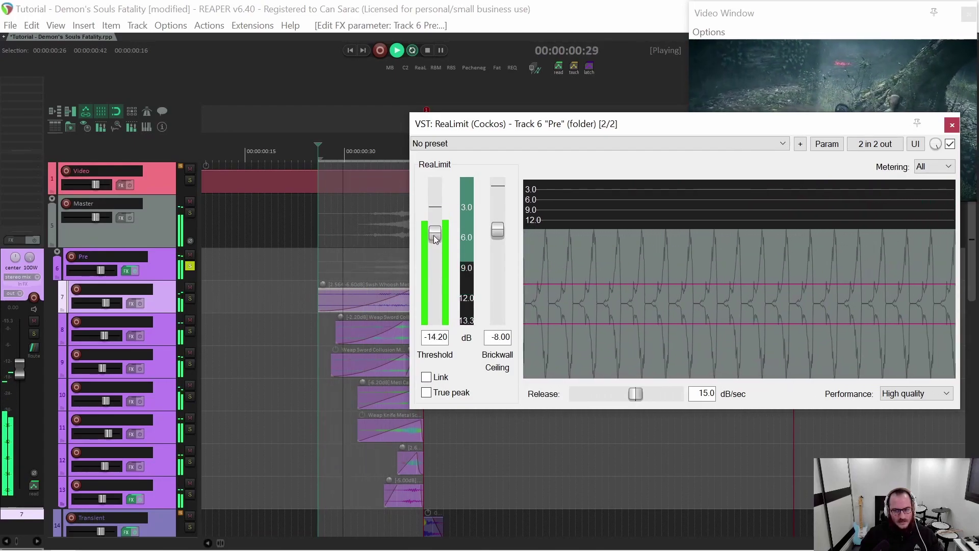
key(space)
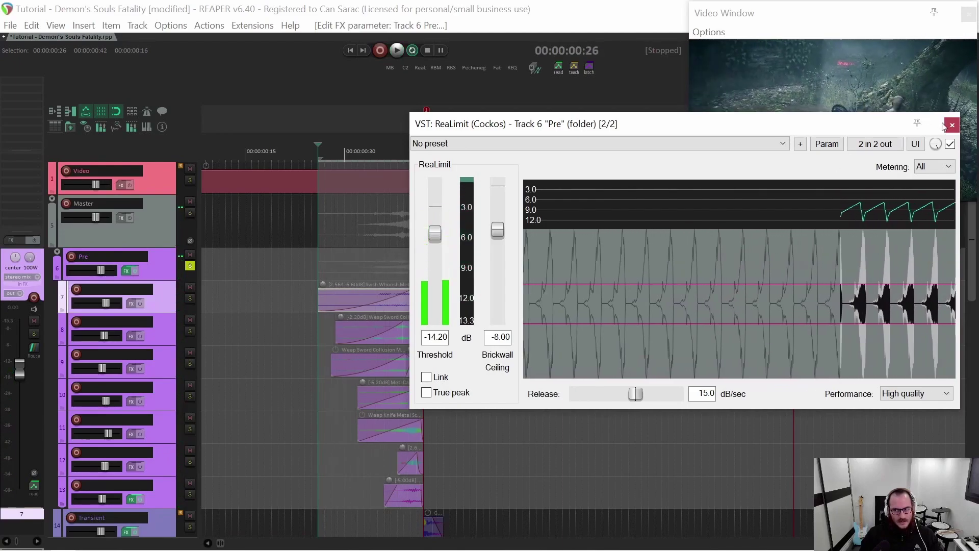
click(952, 124)
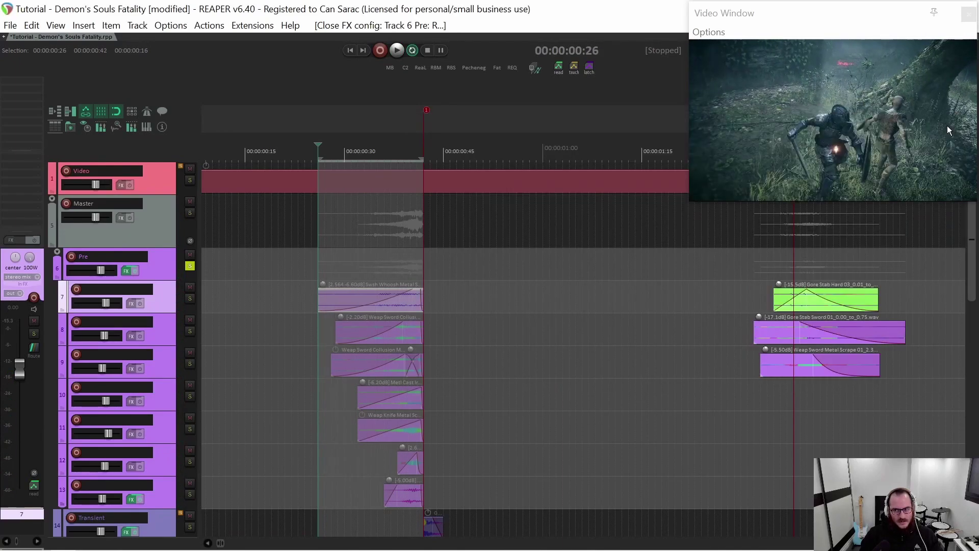
Play the soloed Pre group from 00:00:00:24 with both ReaEQ and ReaLimit active.
click(313, 259)
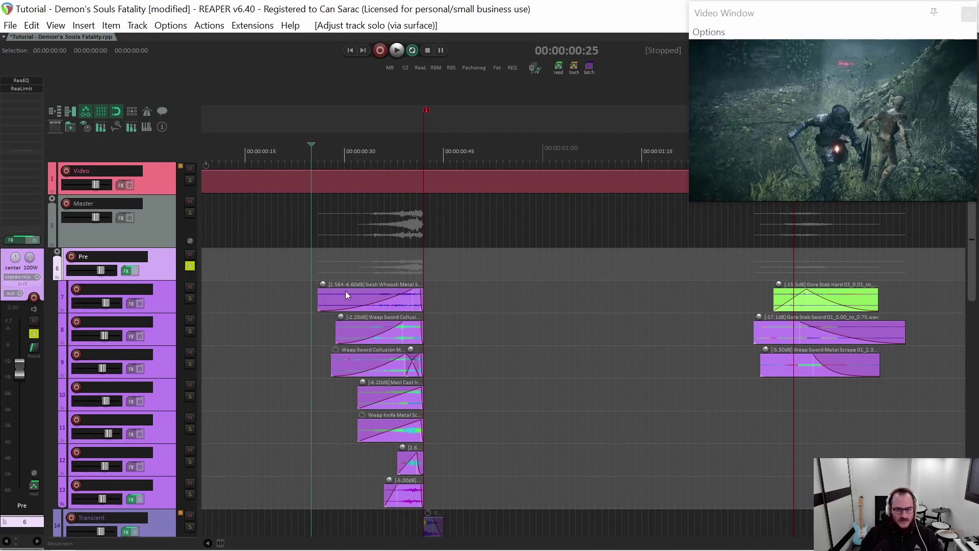
click(305, 264)
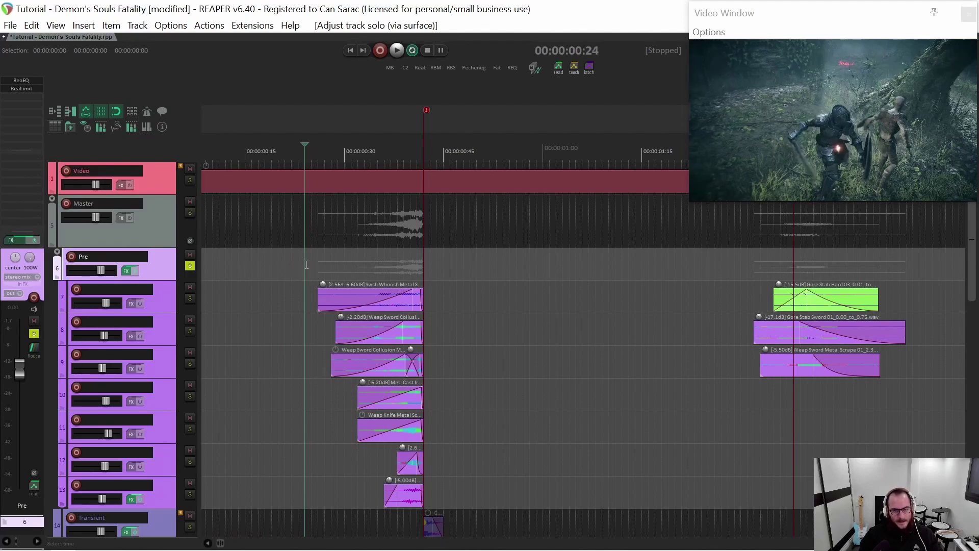
key(space)
key(space)
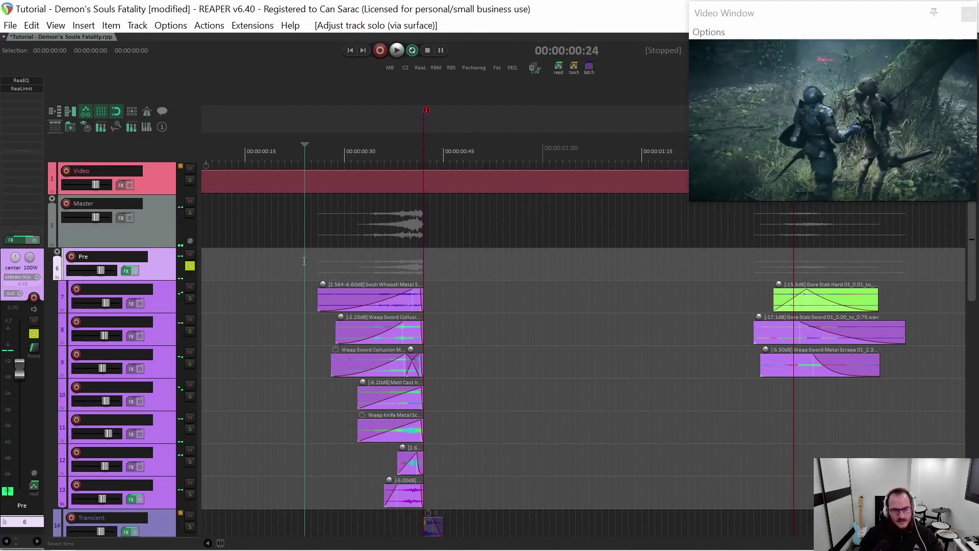
Clear all track solos and save the project.
key(ctrl+alt+s)
key(ctrl+s)
Examine how the Pre layers fade out at marker 1 where the Transient, Bass and Detail items begin.
scroll(448, 309, down, 2)
scroll(449, 309, up, 1)
scroll(448, 309, up, 5)
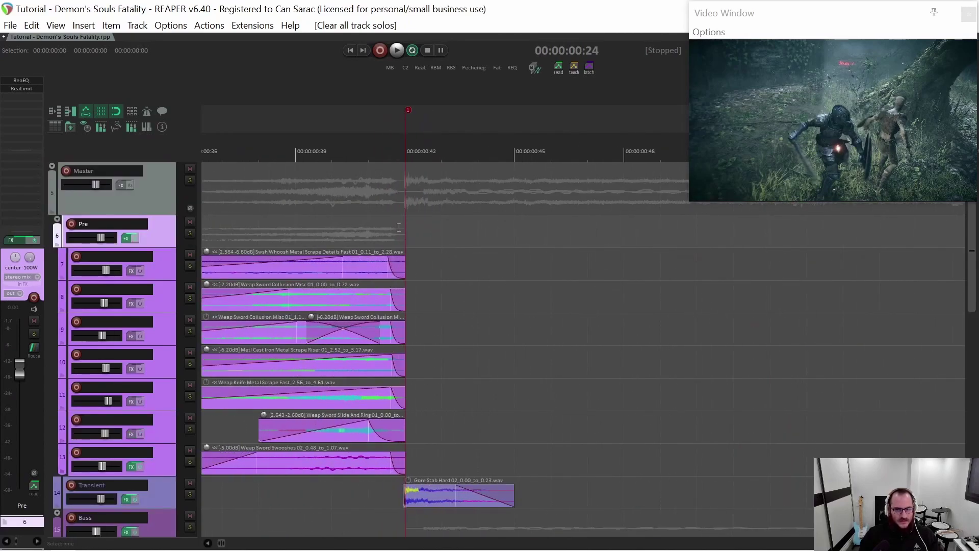
scroll(398, 227, up, 2)
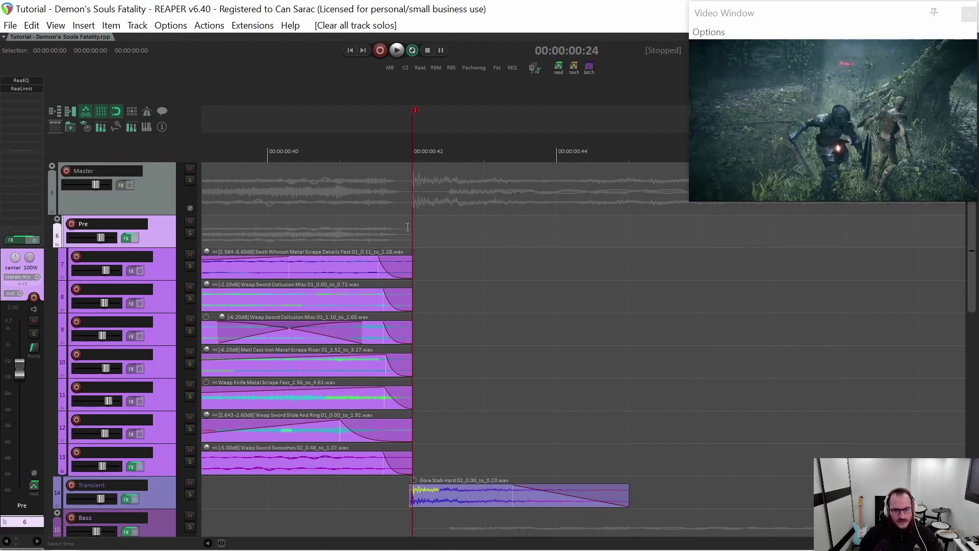
scroll(400, 244, down, 1)
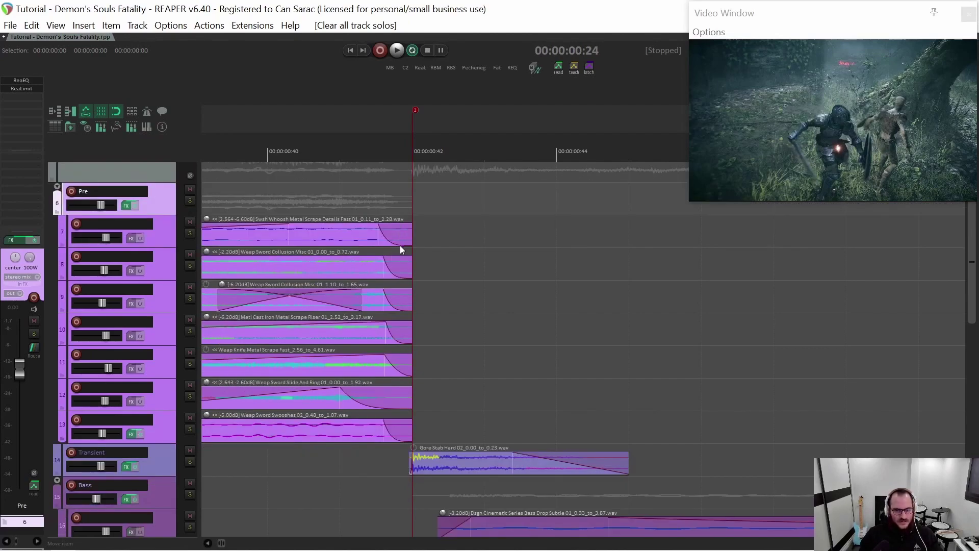
scroll(399, 245, up, 1)
scroll(418, 340, down, 1)
scroll(418, 341, down, 3)
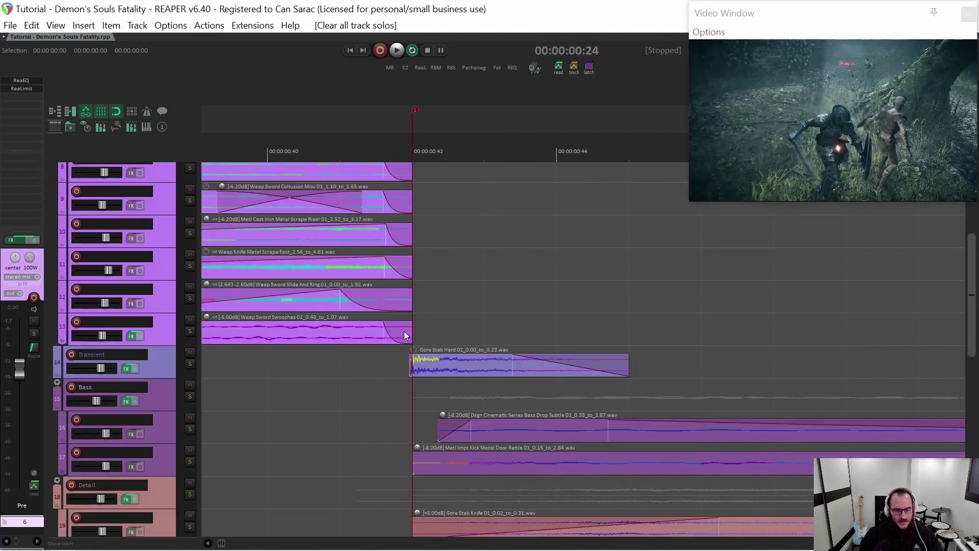
scroll(405, 341, down, 2)
scroll(388, 276, up, 2)
scroll(389, 277, down, 3)
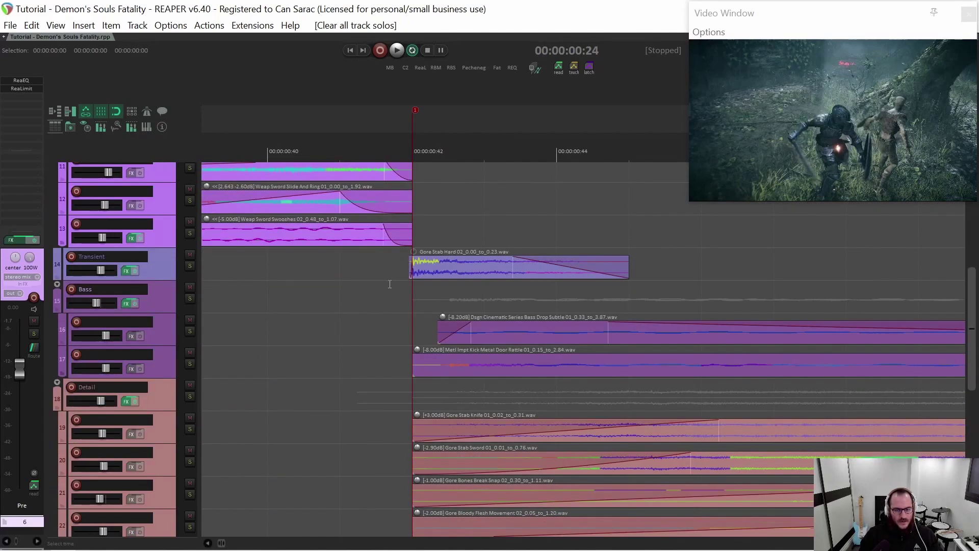
Select the Transient track, bypass its effects chain and solo it.
click(159, 260)
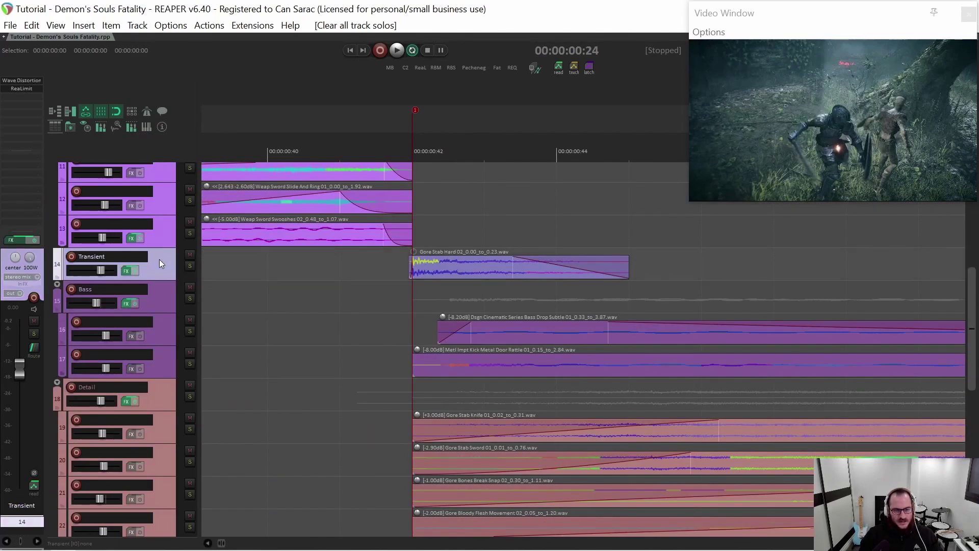
scroll(420, 297, up, 1)
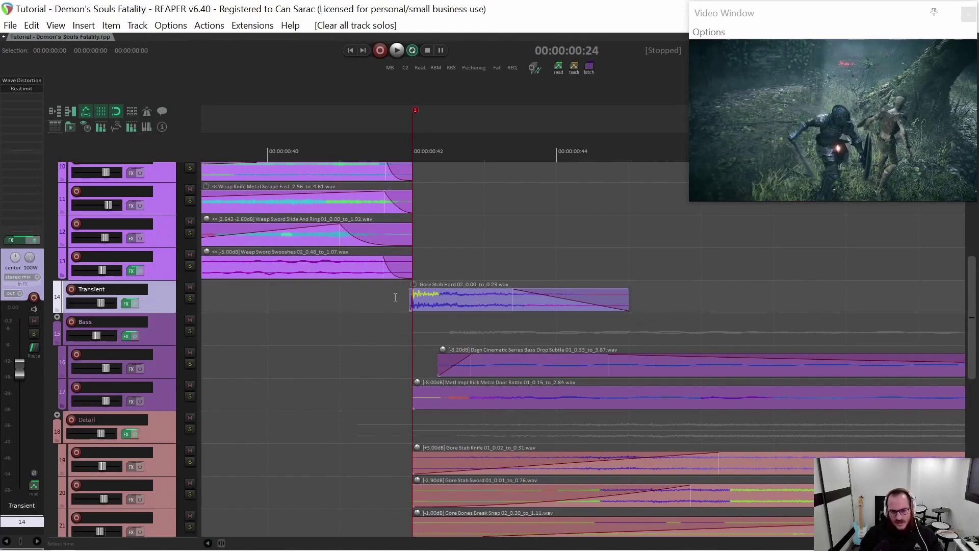
scroll(419, 309, up, 4)
scroll(417, 301, down, 6)
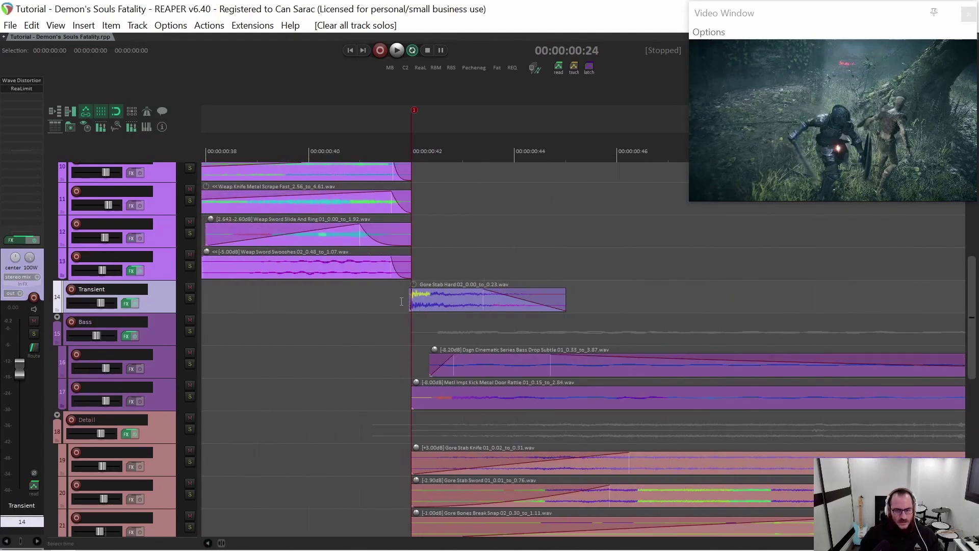
click(379, 300)
key(b)
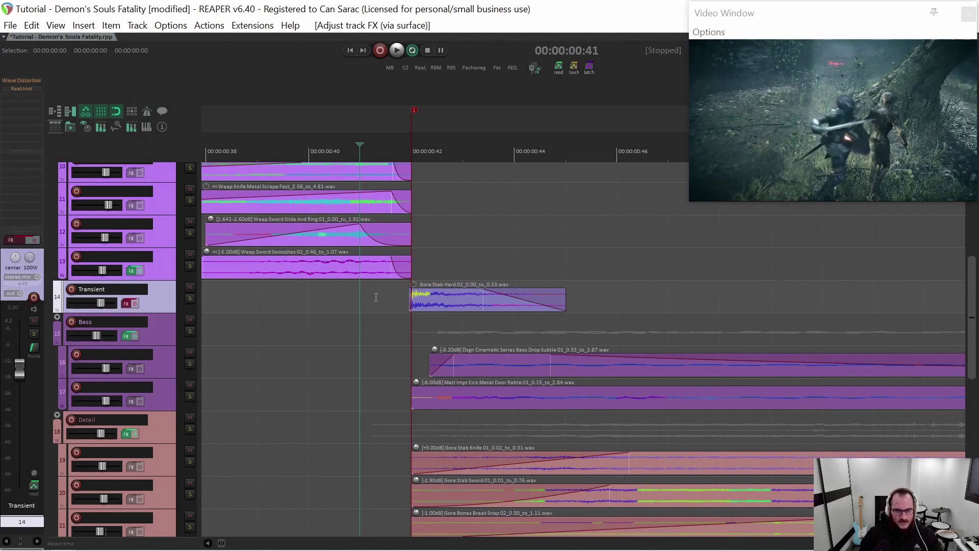
key(s)
Play the soloed Transient track from 00:00:00:36 and again from 00:00:00:37 with its effects bypassed.
scroll(357, 295, down, 2)
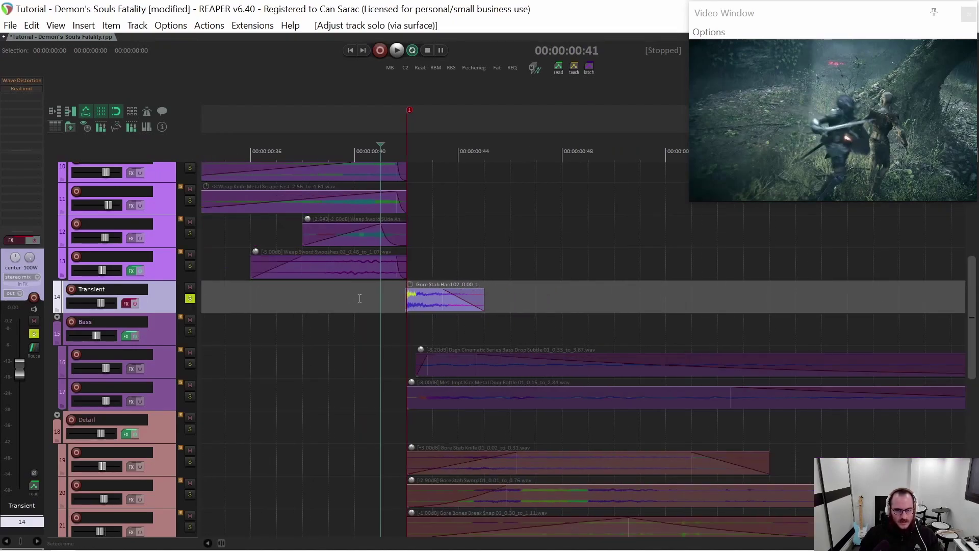
scroll(294, 293, down, 2)
click(288, 295)
key(space)
key(space)
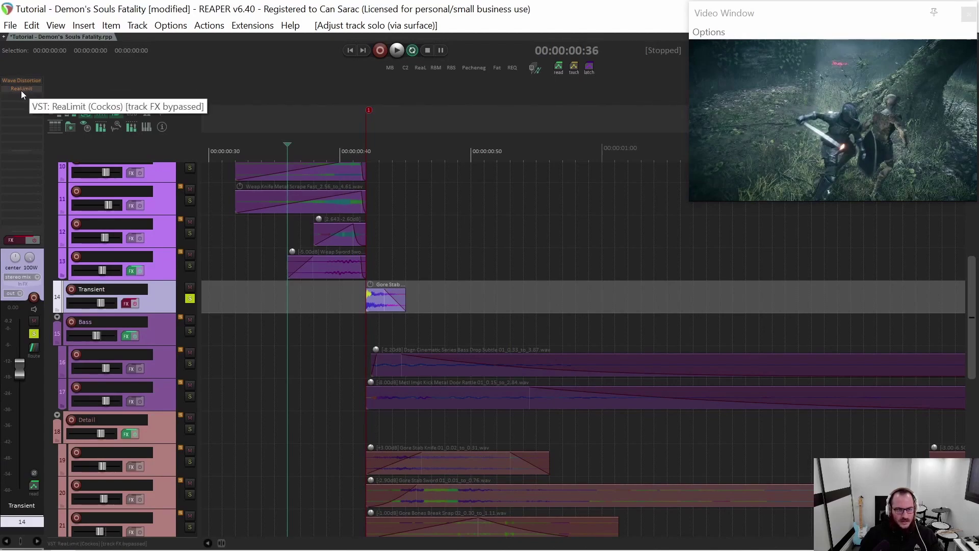
click(300, 290)
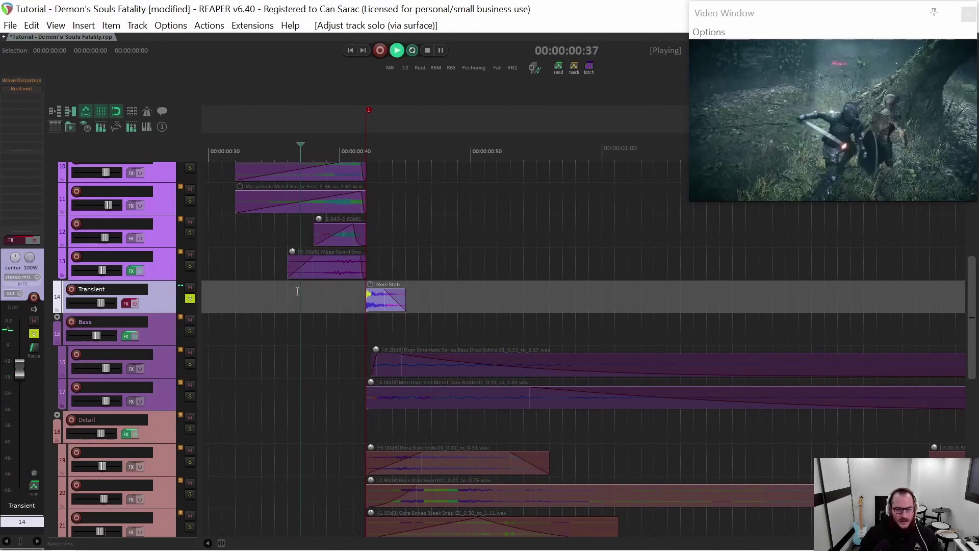
Inspect the Gore Stab Hard 02 item on the Transient track and play it again from 00:00:00:38.
scroll(306, 291, right, 2)
scroll(312, 295, up, 3)
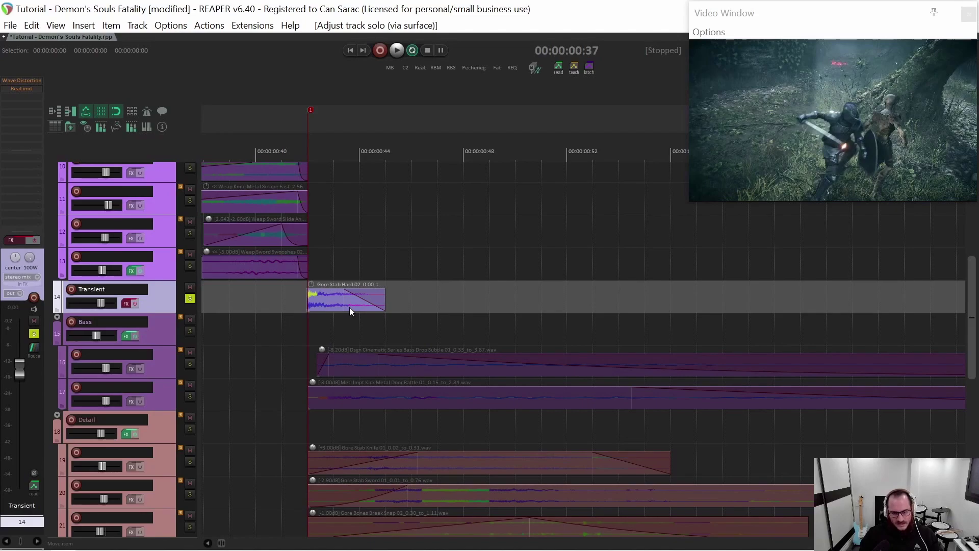
scroll(336, 304, down, 3)
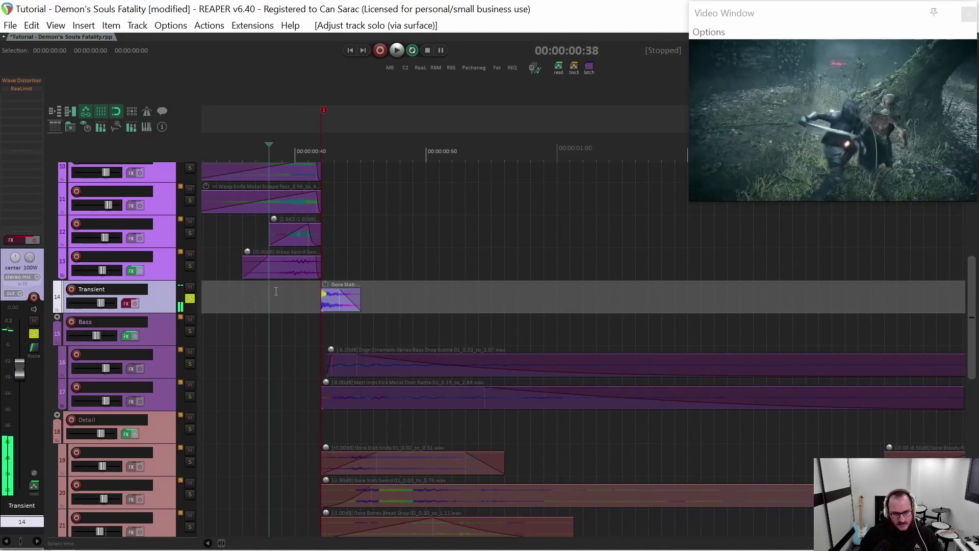
scroll(347, 289, right, 1)
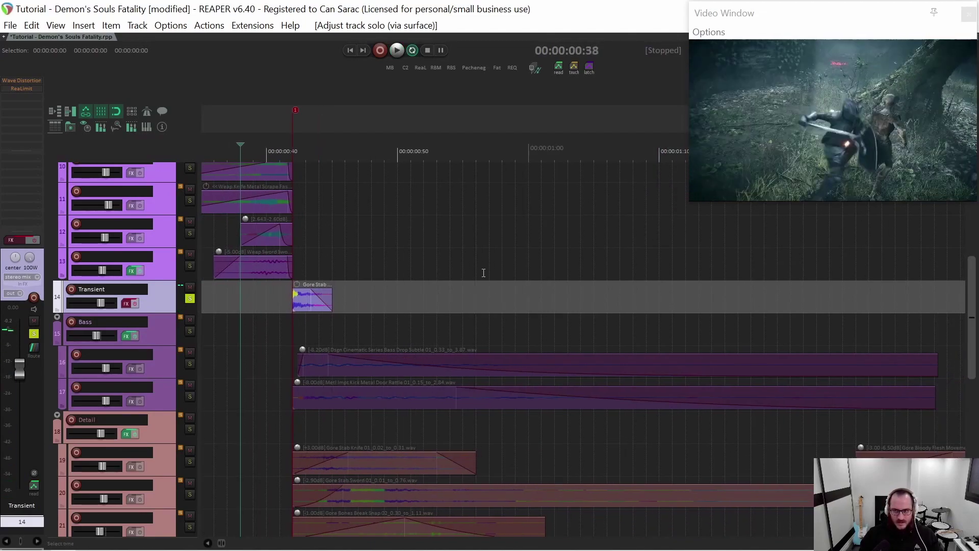
scroll(446, 251, down, 3)
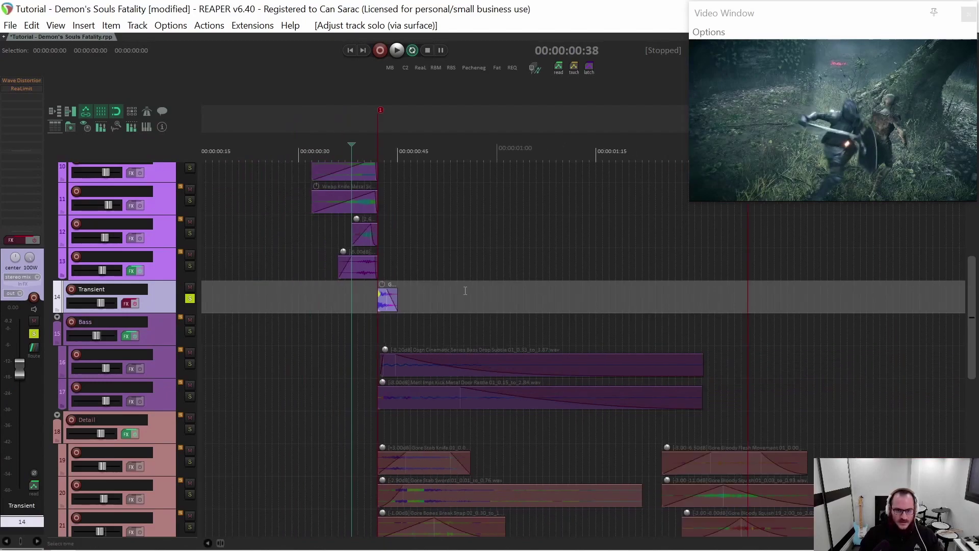
Clear all track solos and examine where the Gore Stab Hard 02 item sits against the other layers at marker 1.
scroll(335, 297, up, 3)
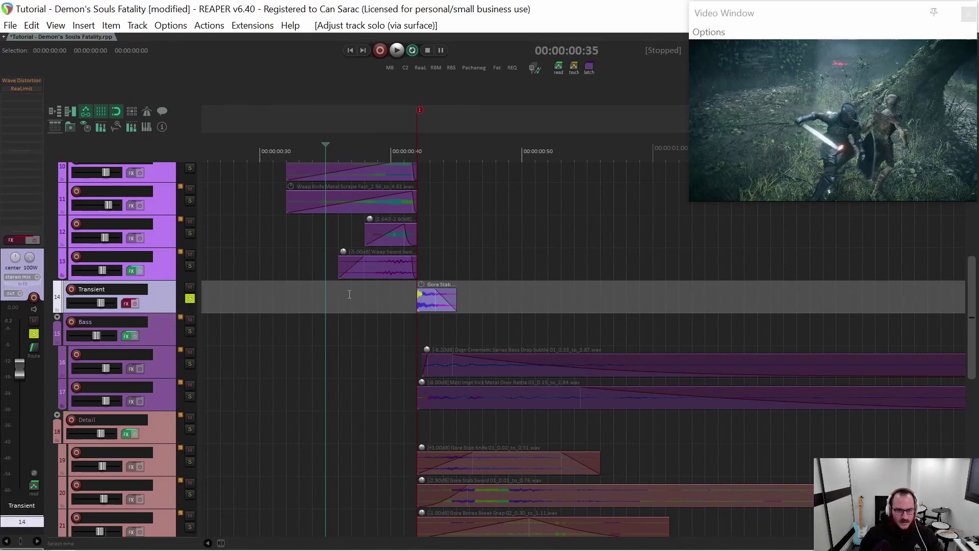
scroll(349, 294, down, 3)
key(ctrl+alt+f9)
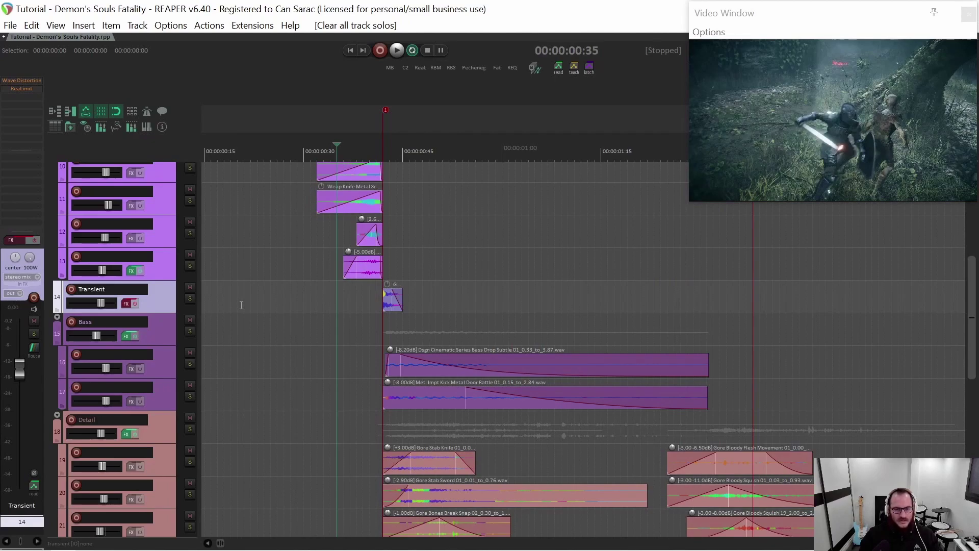
click(343, 294)
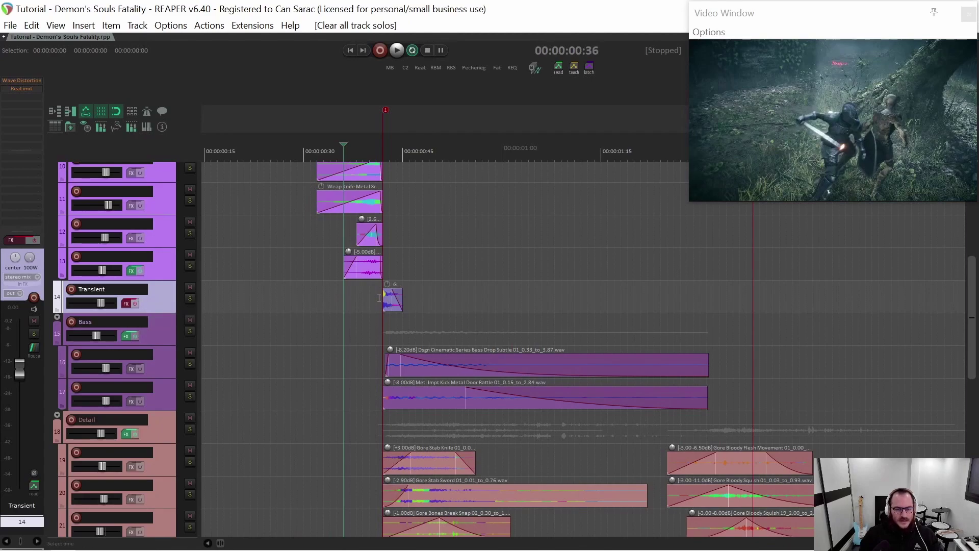
scroll(388, 301, up, 5)
scroll(376, 298, up, 1)
scroll(374, 297, down, 4)
scroll(373, 294, down, 2)
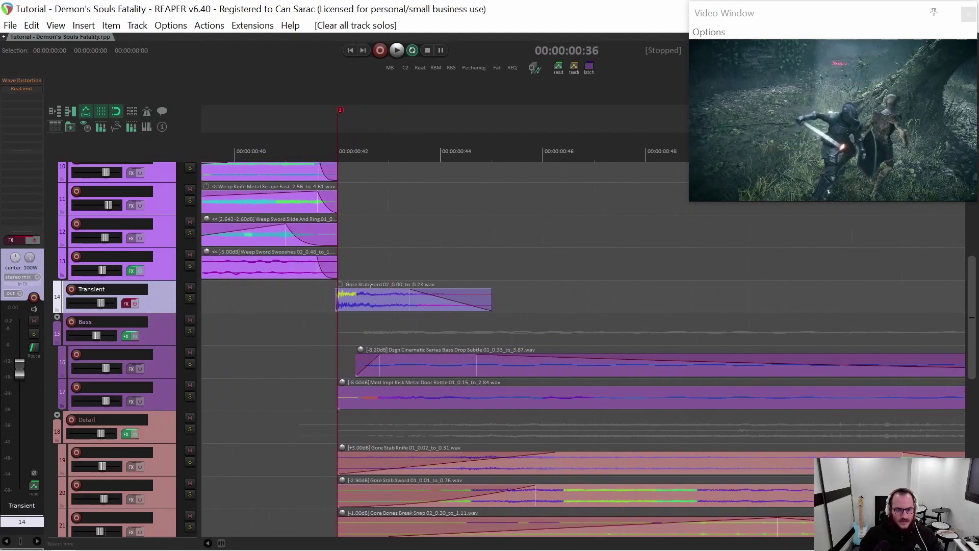
Place the edit cursor at 00:00:00:36 and solo the Transient track.
scroll(369, 288, up, 1)
click(301, 293)
click(288, 292)
key(s)
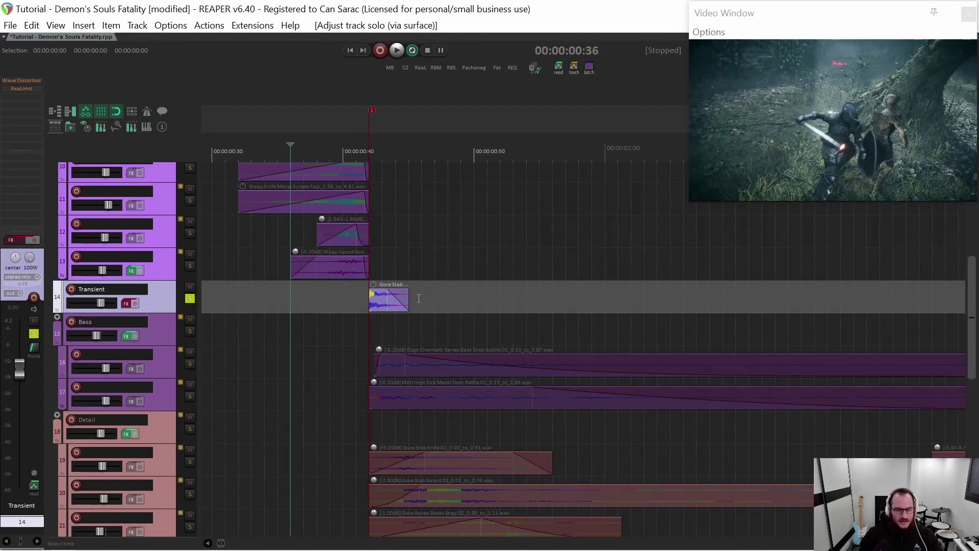
Try extending the end of the Gore Stab Hard 02 item to about 00:00:00:55, play it, and undo the extension.
drag(409, 299, 536, 299)
key(space)
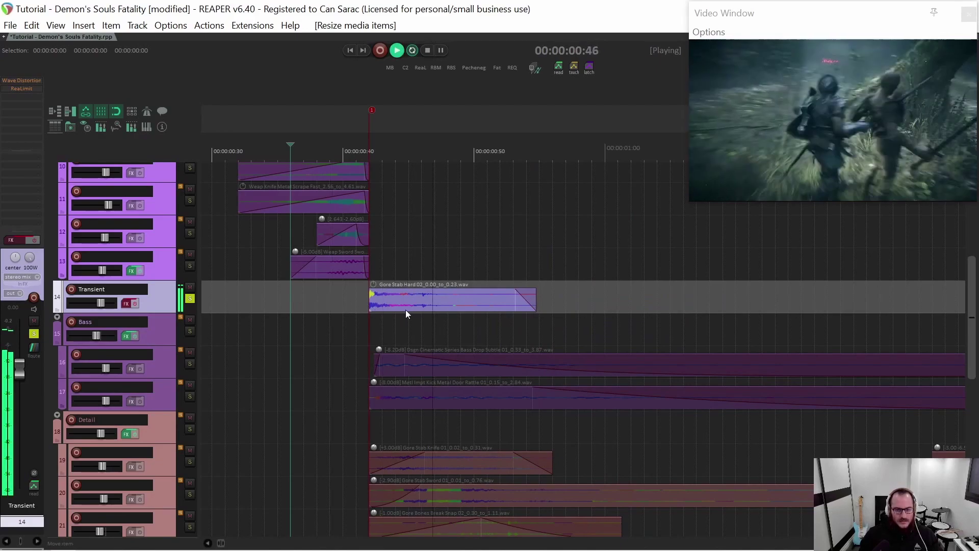
key(space)
key(ctrl+z)
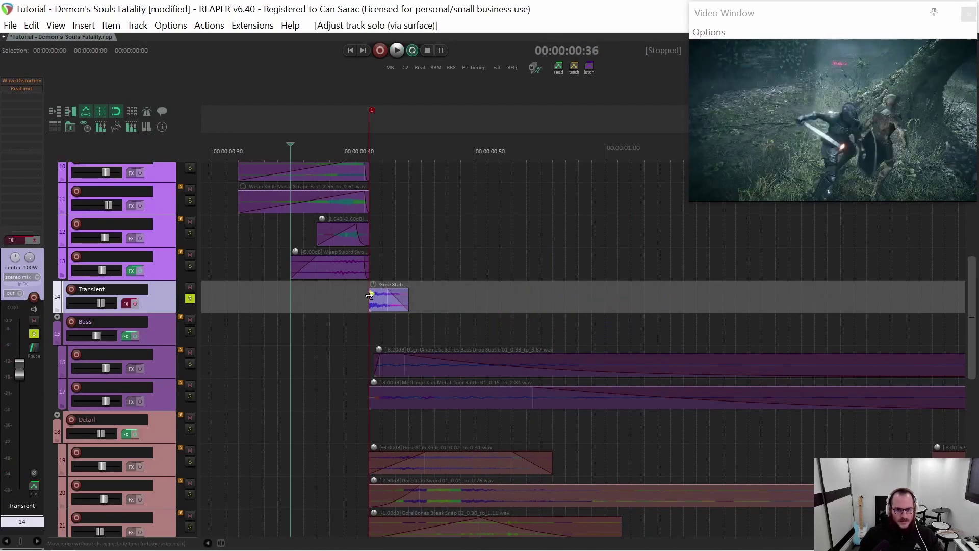
Examine the length and fade-out of the Gore Stab Hard 02 item at marker 1 on the Transient track.
scroll(369, 296, up, 5)
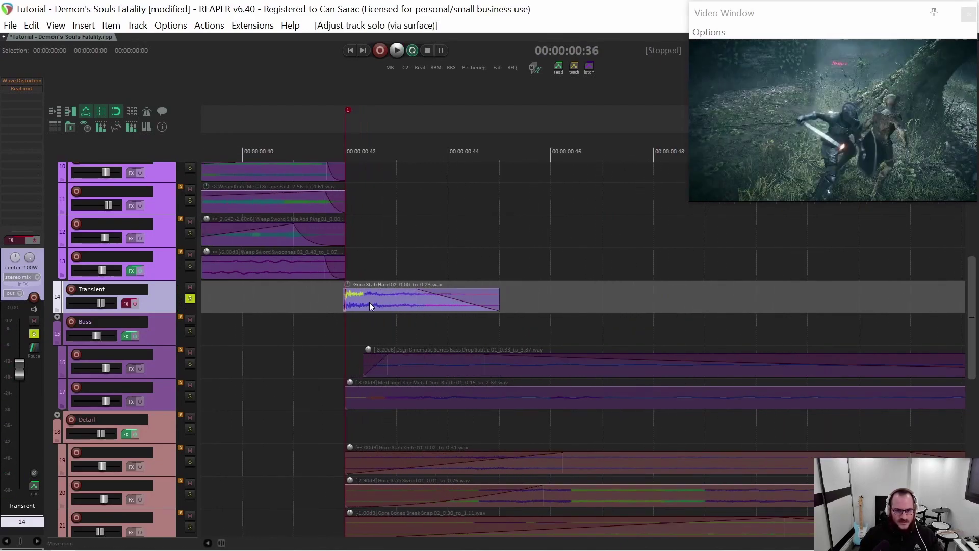
scroll(369, 302, down, 6)
scroll(361, 301, up, 4)
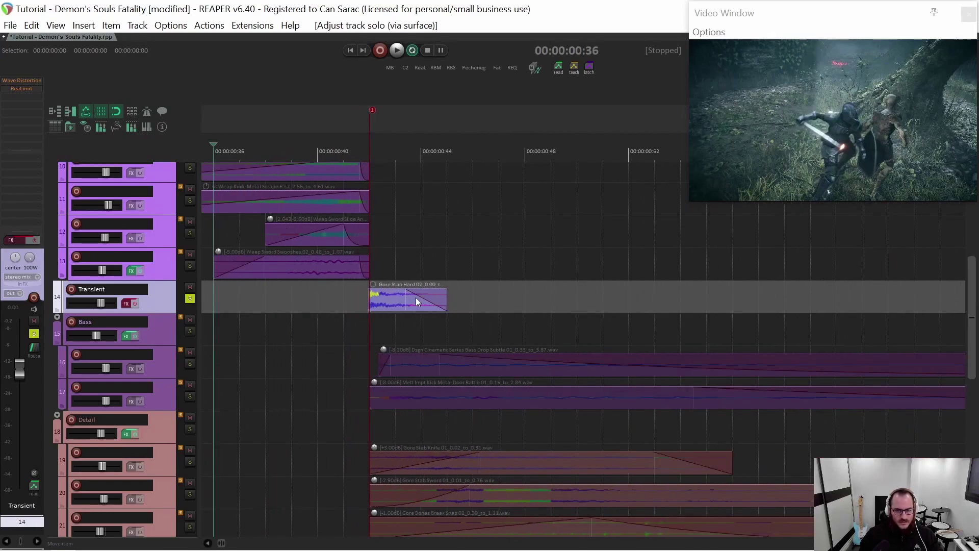
scroll(357, 308, down, 4)
scroll(368, 309, up, 2)
scroll(389, 306, down, 4)
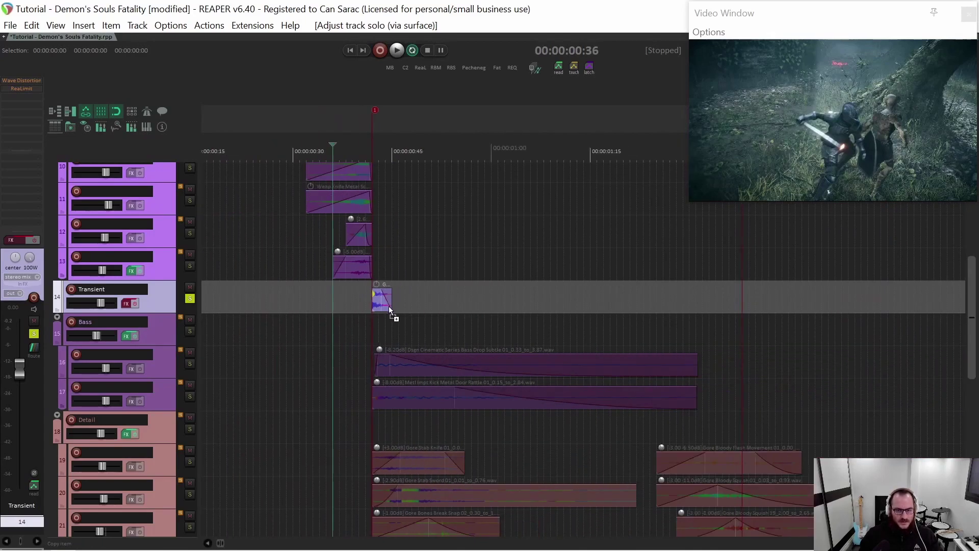
click(331, 294)
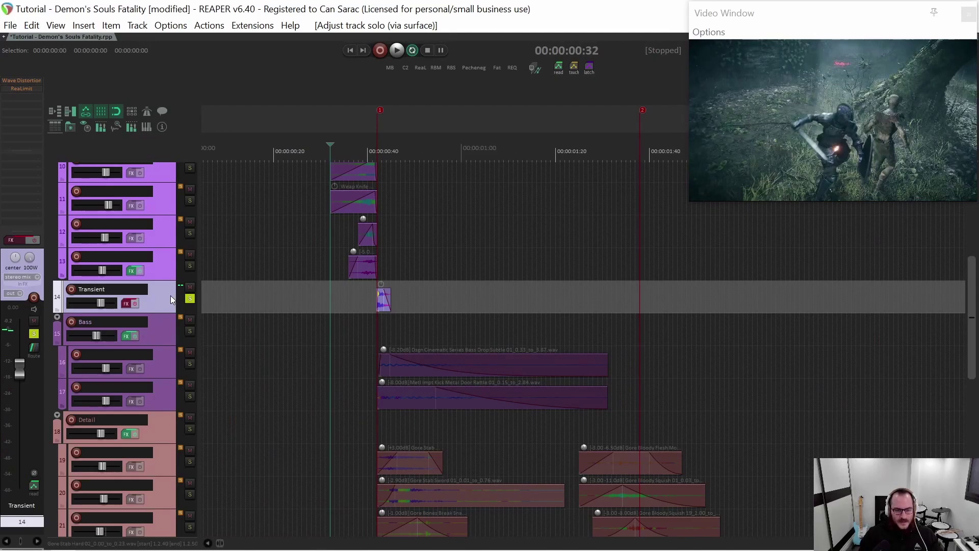
scroll(387, 301, up, 4)
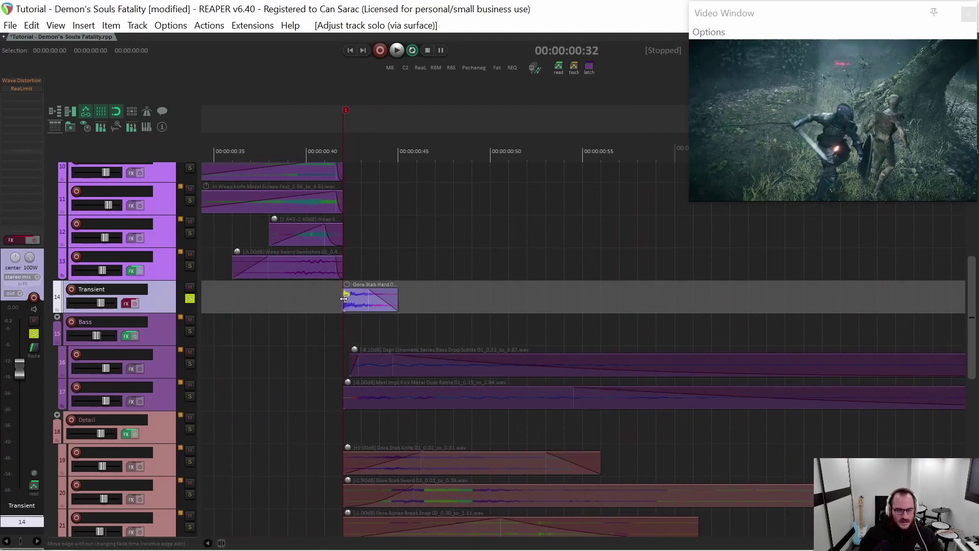
Re-enable the Transient track's effects chain and open its Wave Distortion settings, placed clear of the track's item.
click(139, 302)
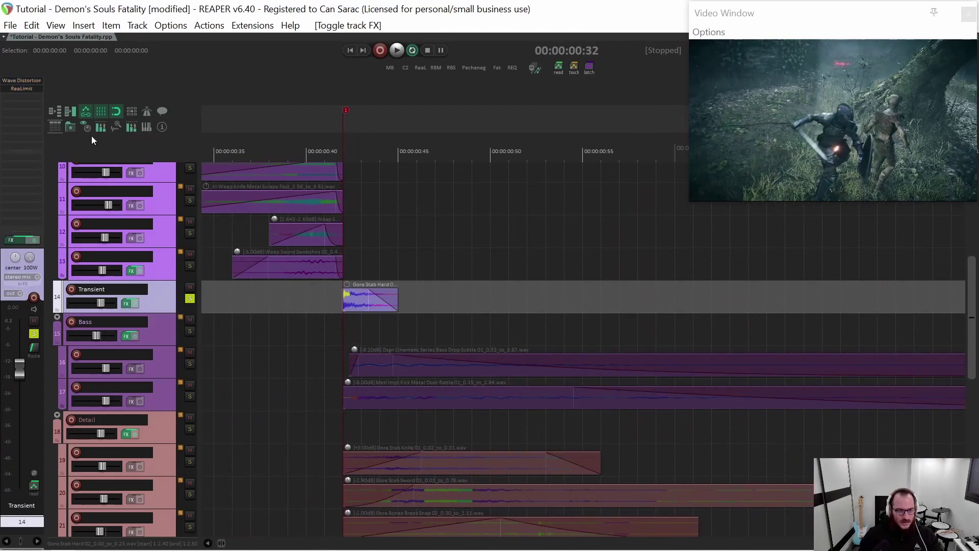
click(31, 79)
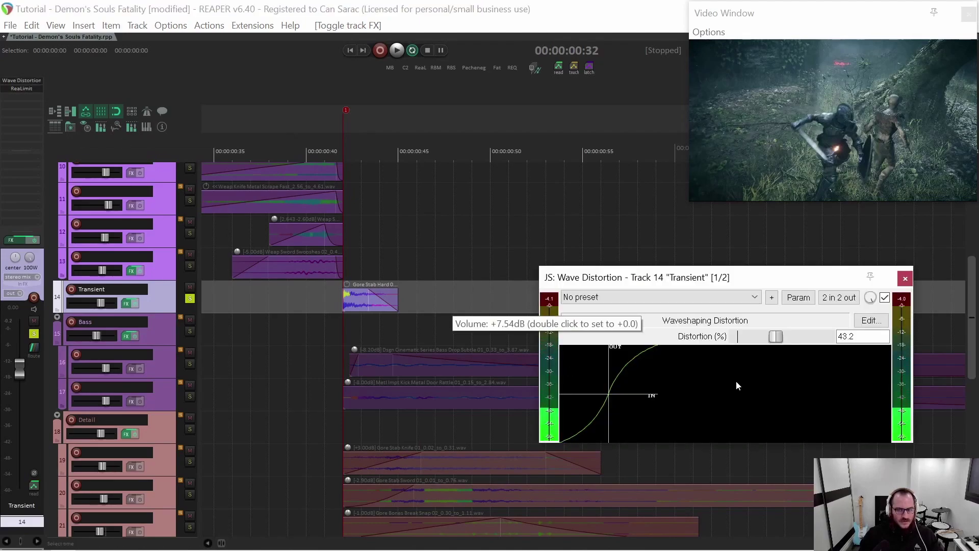
drag(713, 280, 697, 103)
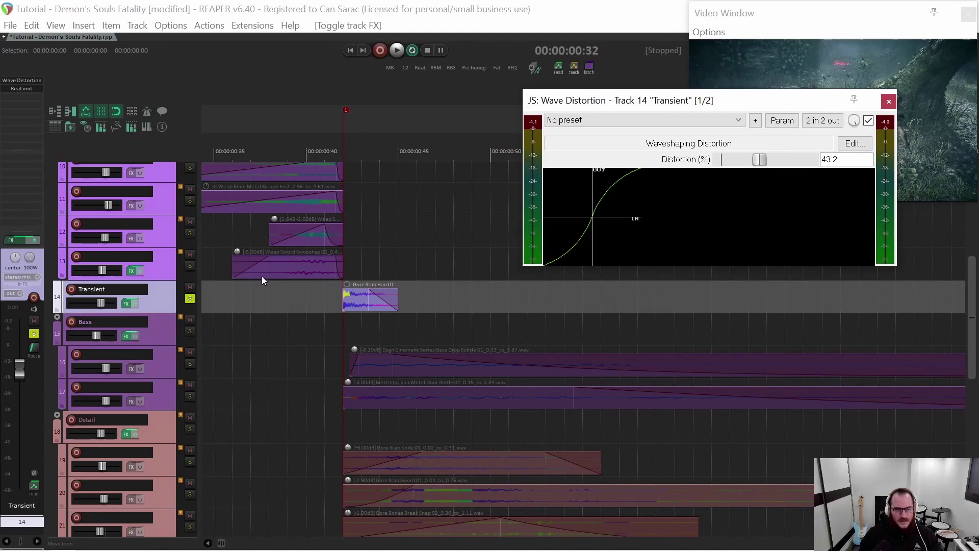
Play the soloed Transient track from 00:00:00:35 with its effects active.
scroll(282, 293, down, 2)
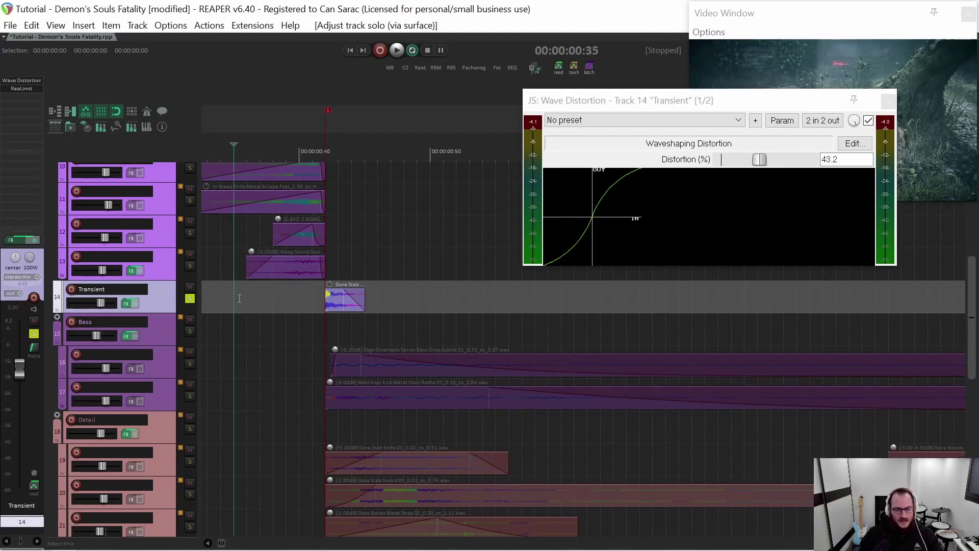
key(space)
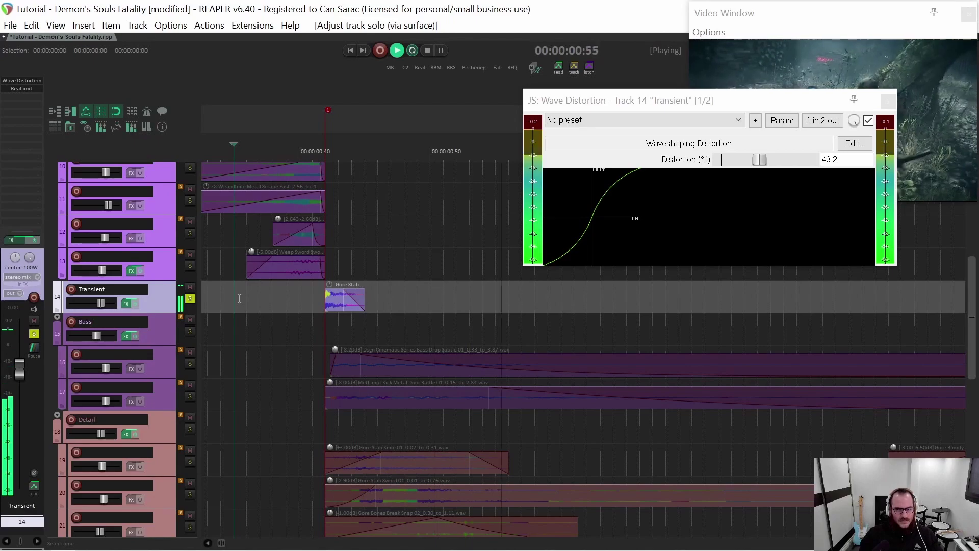
key(space)
scroll(239, 299, right, 5)
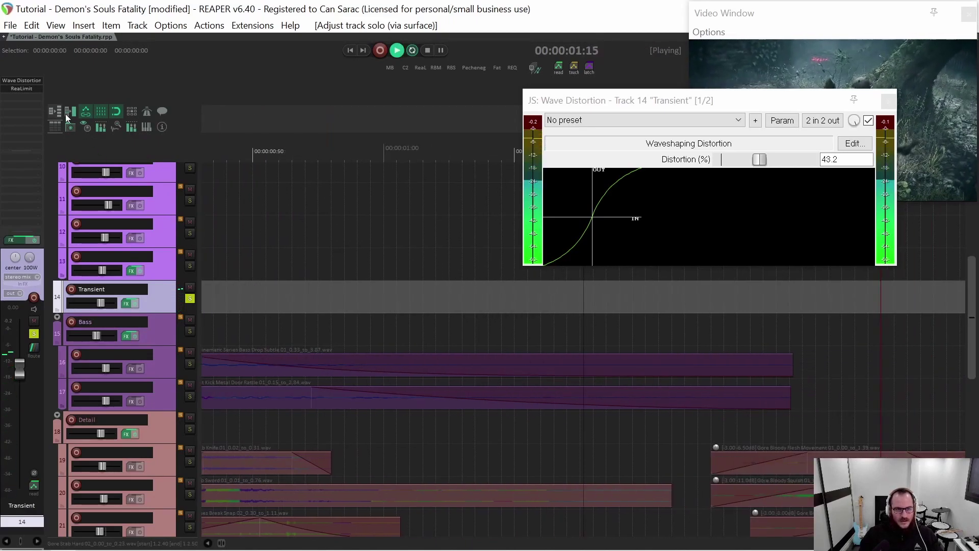
Inspect the Transient track's ReaLimit settings and close them.
click(28, 90)
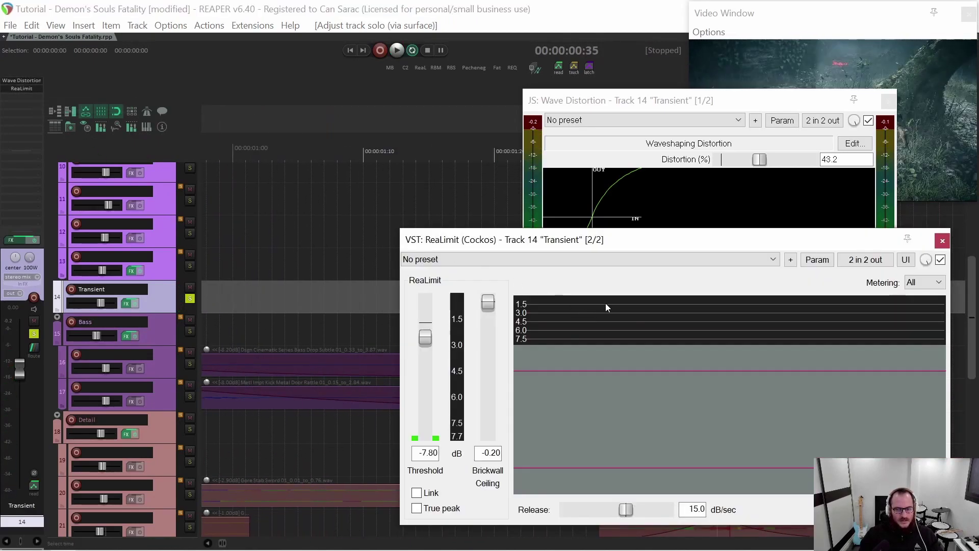
click(942, 241)
scroll(492, 301, left, 6)
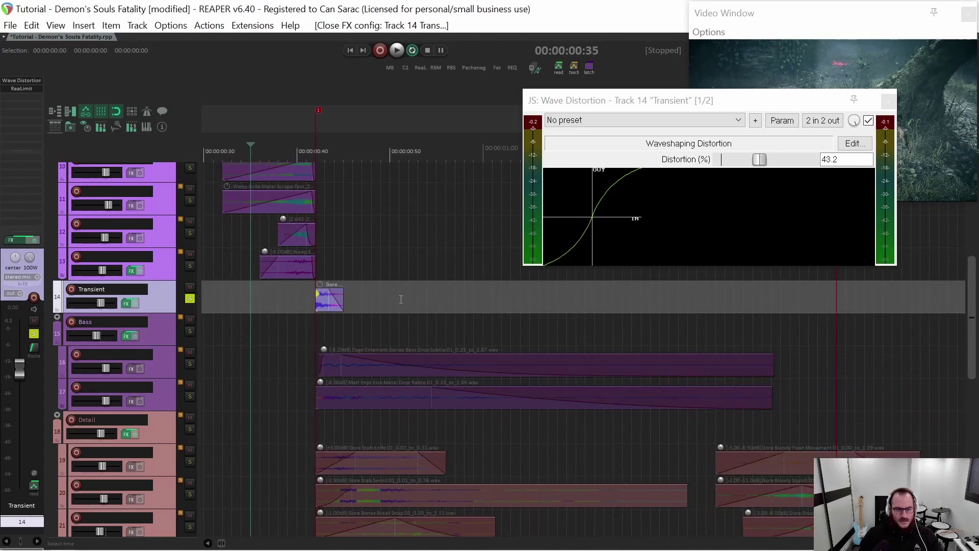
Play the soloed Transient track again from 00:00:00:36 and close the Wave Distortion settings.
click(260, 298)
key(space)
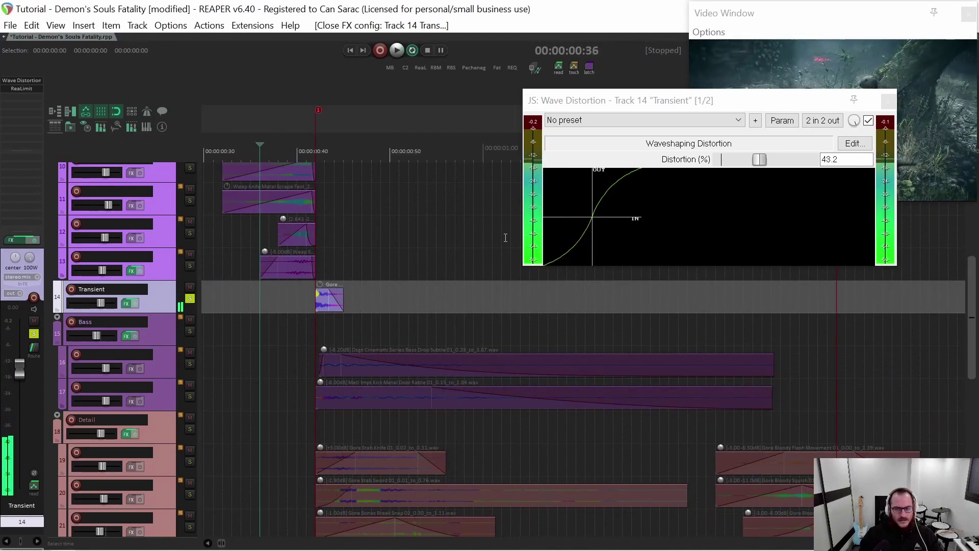
click(888, 100)
key(space)
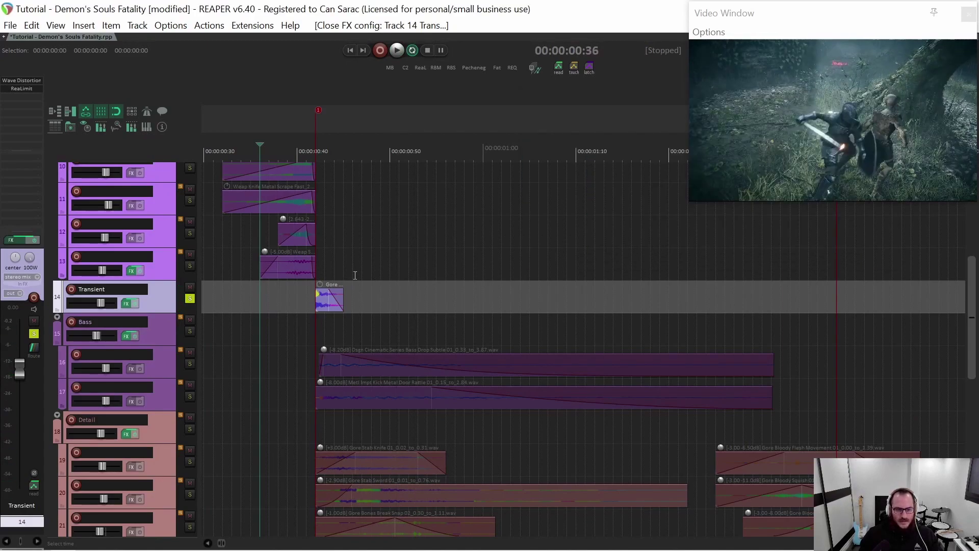
Move the edit cursor to 00:00:00:37 and examine the short Transient item that follows it at marker 1.
scroll(258, 296, down, 4)
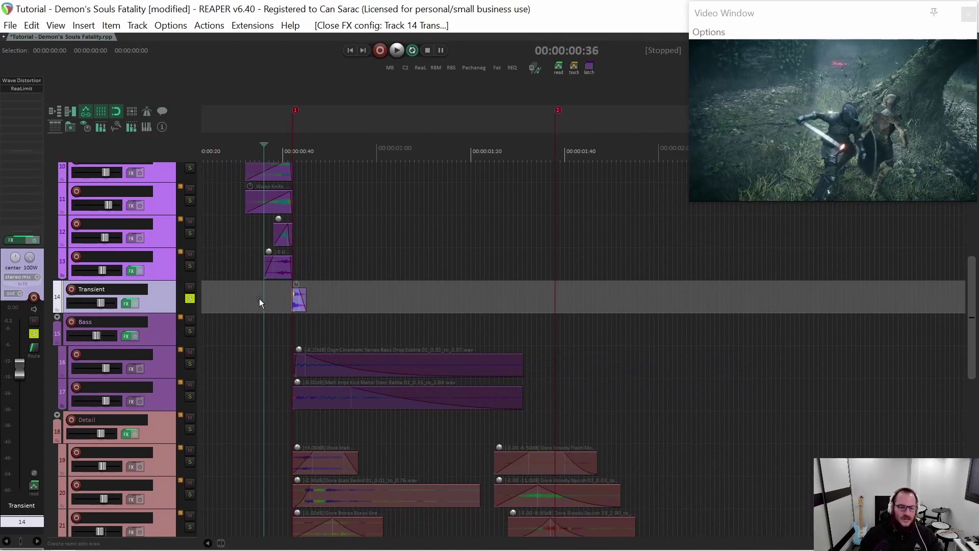
scroll(258, 299, up, 3)
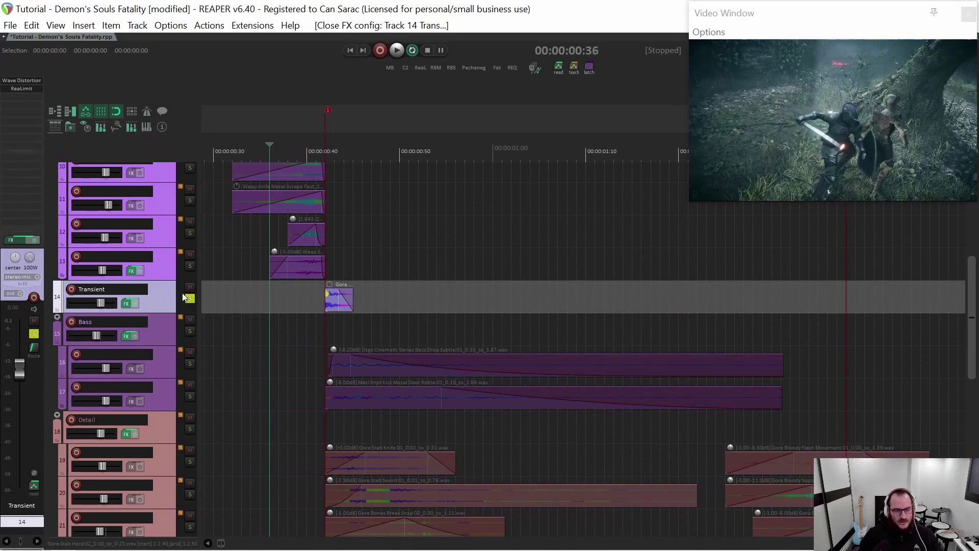
click(238, 293)
scroll(262, 296, down, 3)
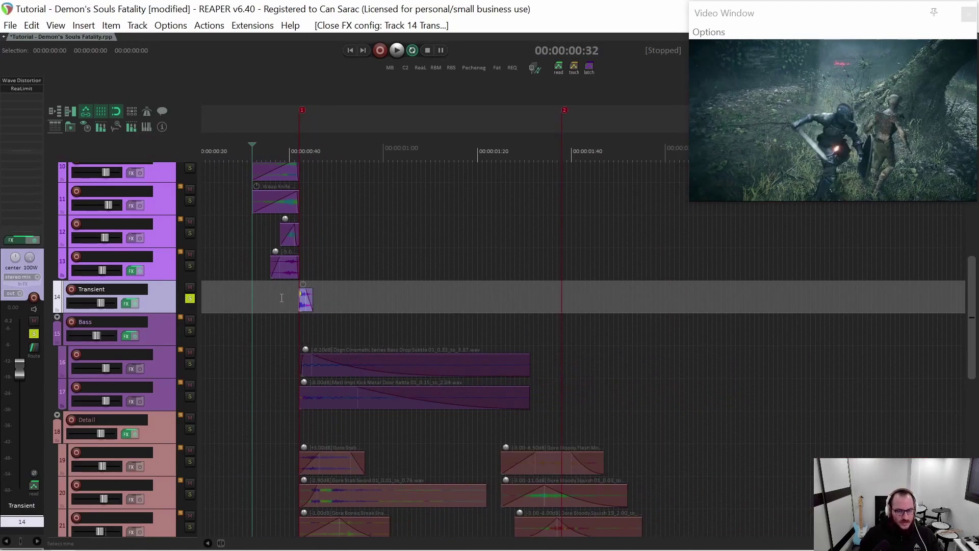
scroll(282, 298, up, 3)
click(274, 303)
scroll(281, 303, down, 2)
scroll(280, 302, up, 2)
scroll(280, 302, up, 1)
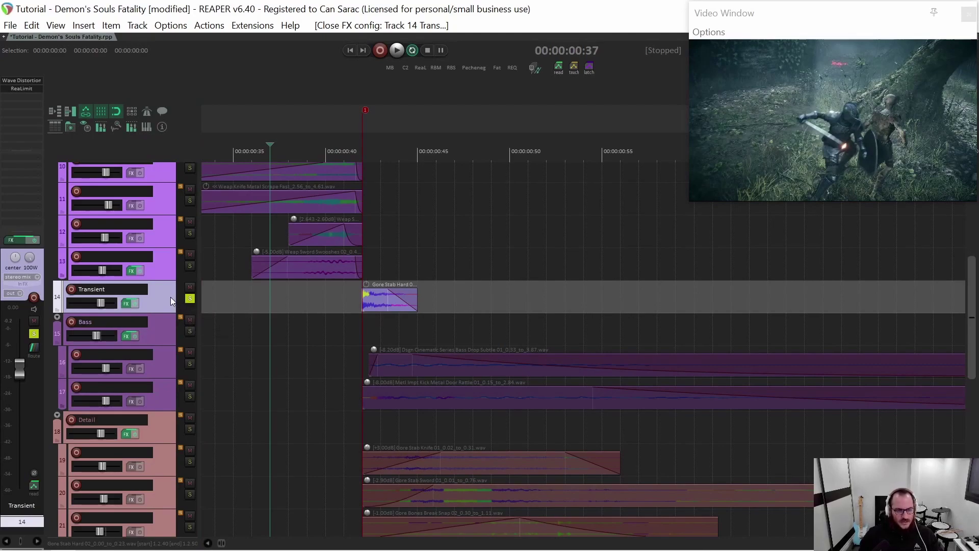
Duplicate the Transient track without its items and create an empty MIDI item on the copy, matching the Gore Stab Hard 02 item's span.
key(ctrl+alt+d)
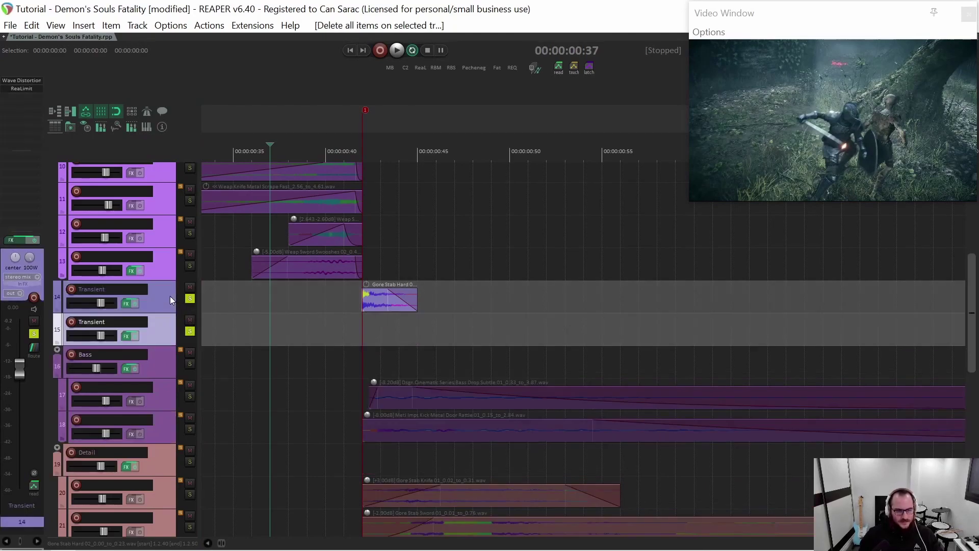
click(146, 332)
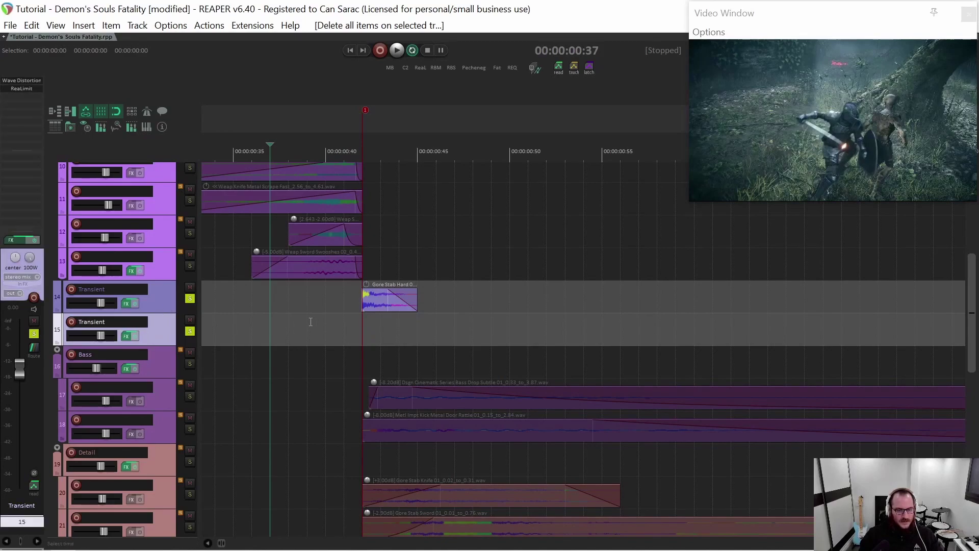
drag(363, 325, 422, 330)
Add the JS: Pink Noise effect to the empty MIDI item with its default settings and close the effect window.
key(shift+e)
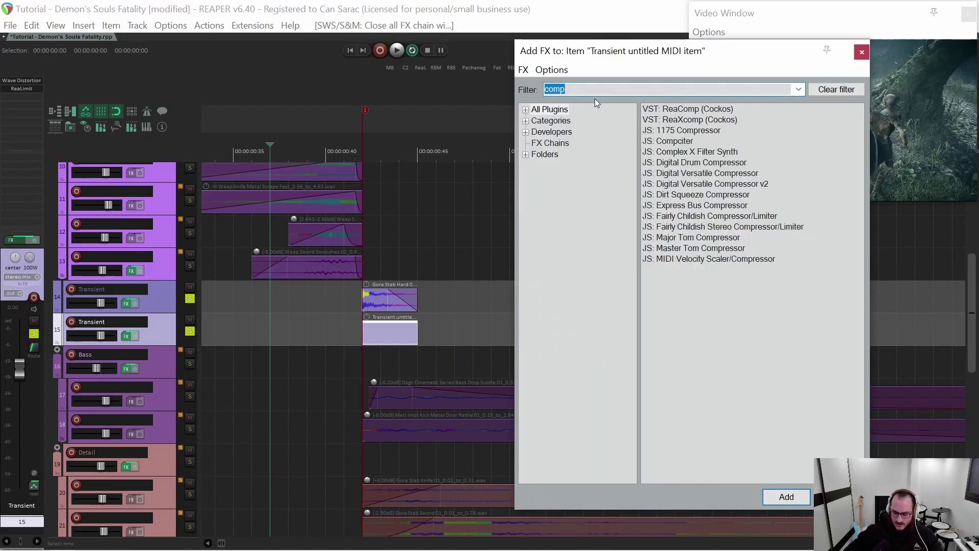
text(pink)
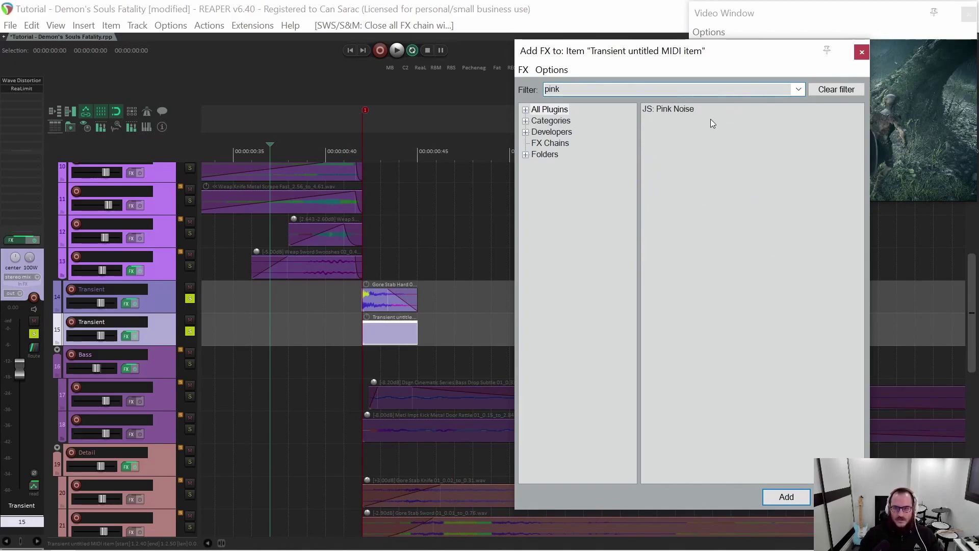
double_click(682, 110)
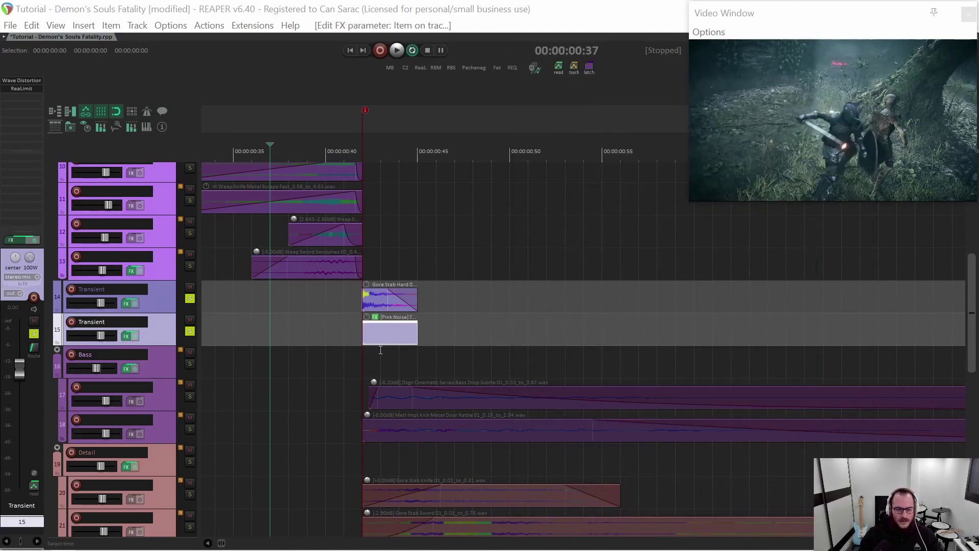
drag(577, 288, 790, 350)
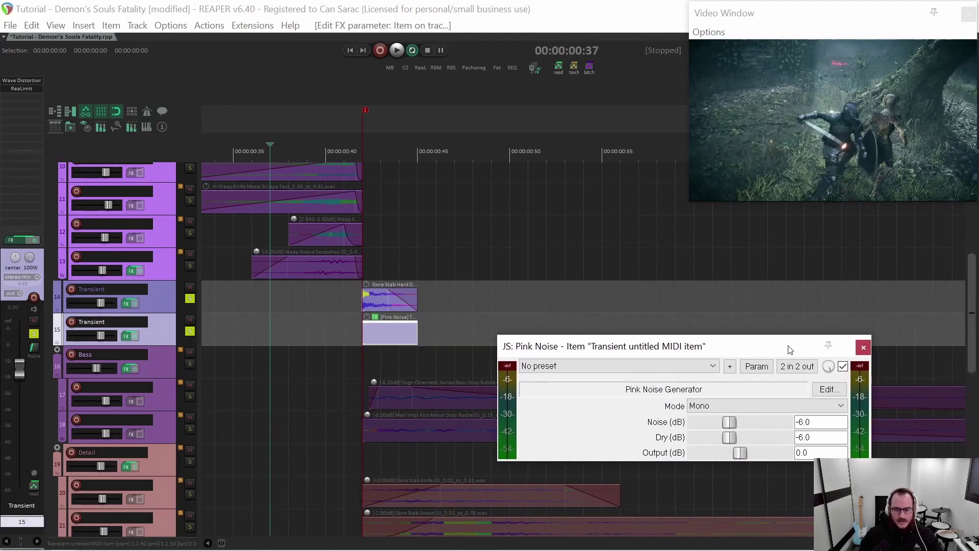
click(864, 347)
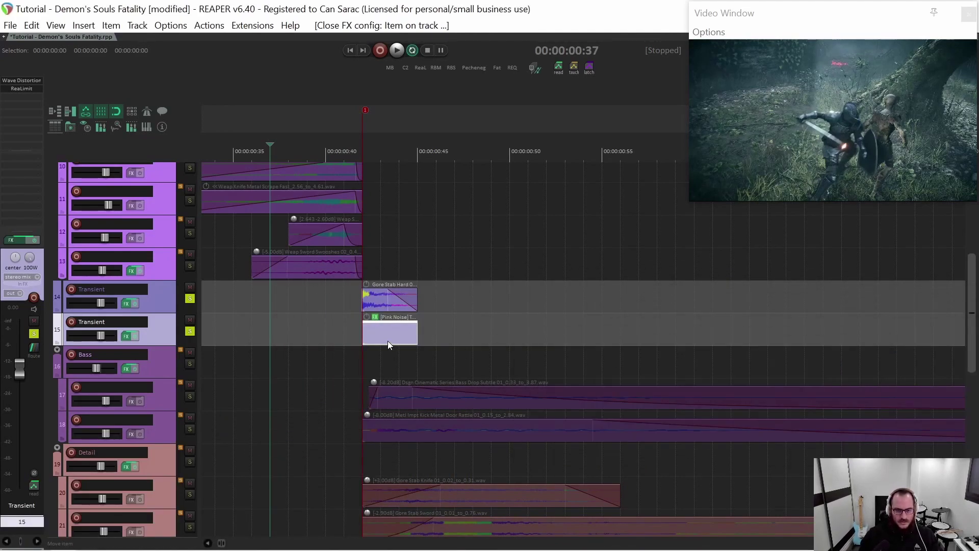
Glue the Pink Noise item into audio and inspect its waveform beneath the Gore Stab Hard 02 item.
key(ctrl+g)
scroll(382, 341, up, 2)
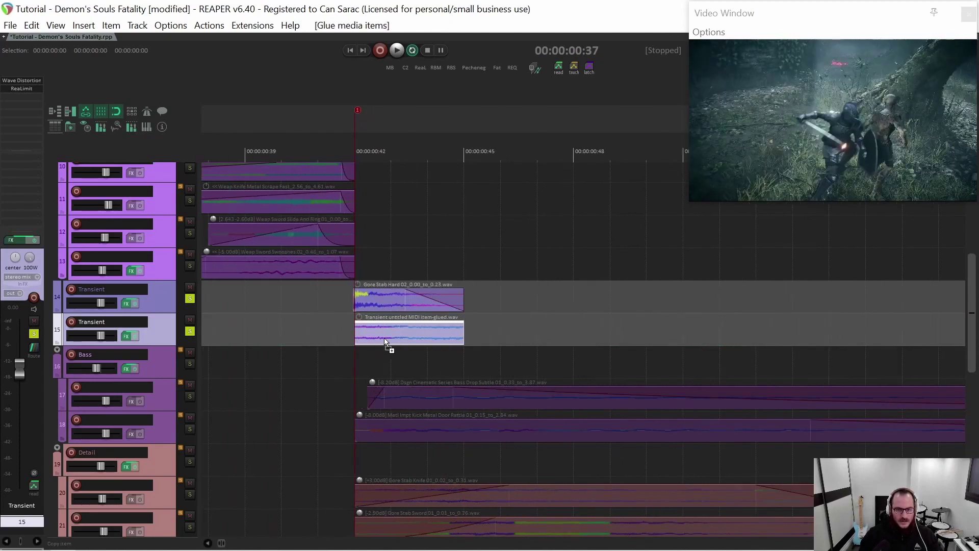
click(407, 329)
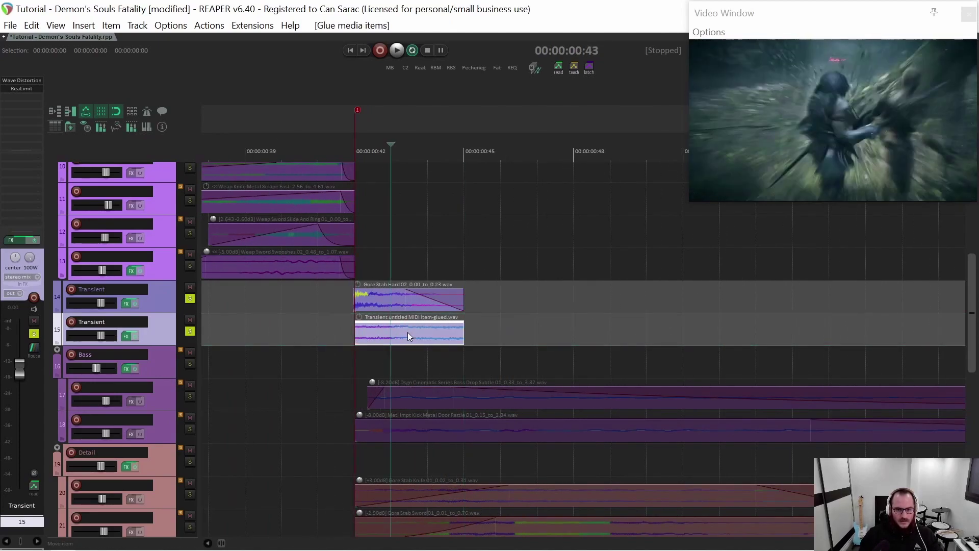
Fade out the second half of the glued pink noise item and audition it with the Gore Stab Hard 02 item muted.
drag(452, 322, 357, 323)
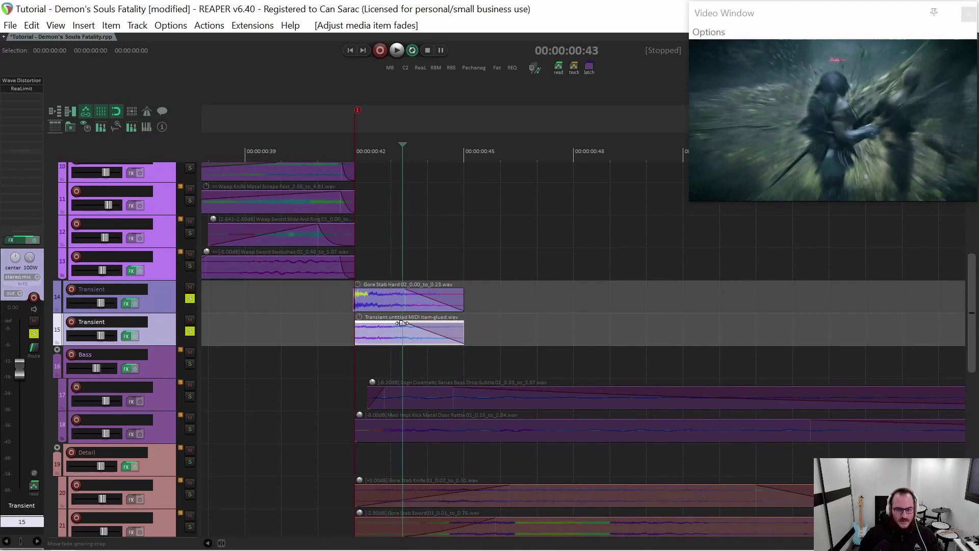
scroll(357, 336, down, 2)
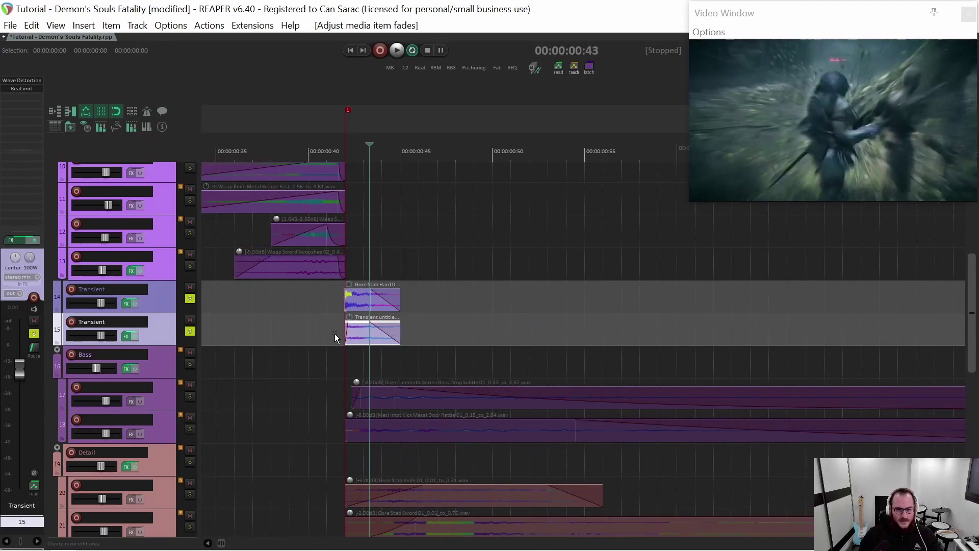
click(358, 304)
key(ctrl+m)
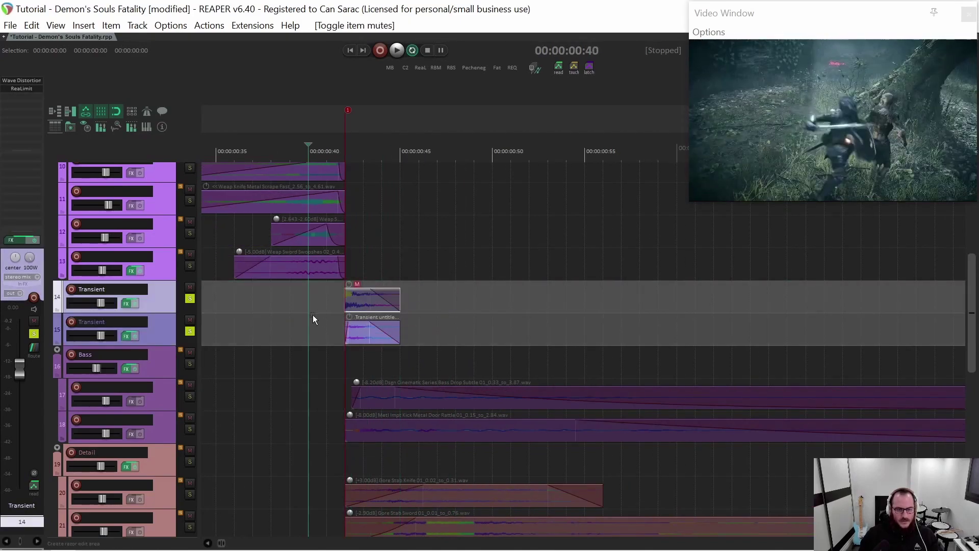
scroll(313, 314, down, 2)
click(292, 330)
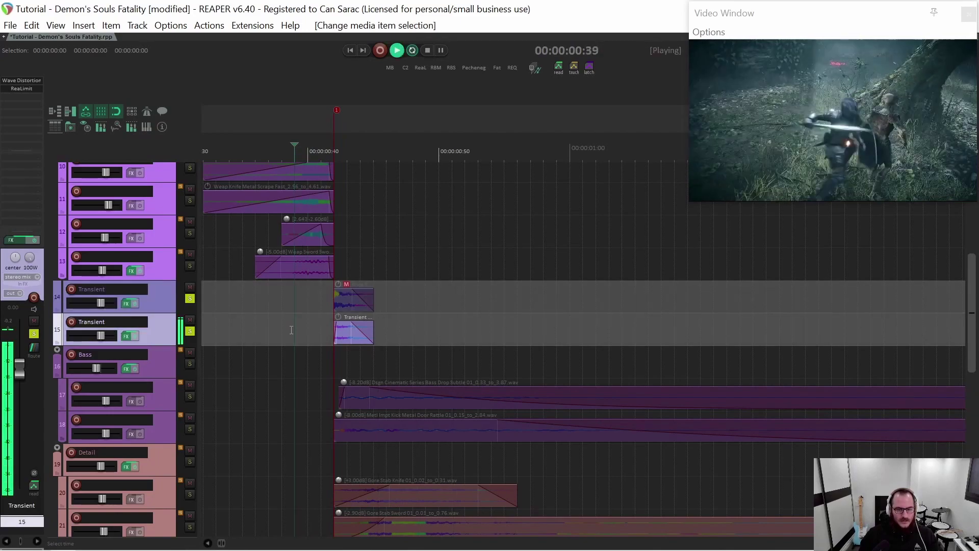
Unmute the Gore Stab Hard 02 item and leave only the pink noise Transient track soloed.
click(294, 297)
click(354, 300)
key(ctrl+m)
click(304, 321)
click(360, 332)
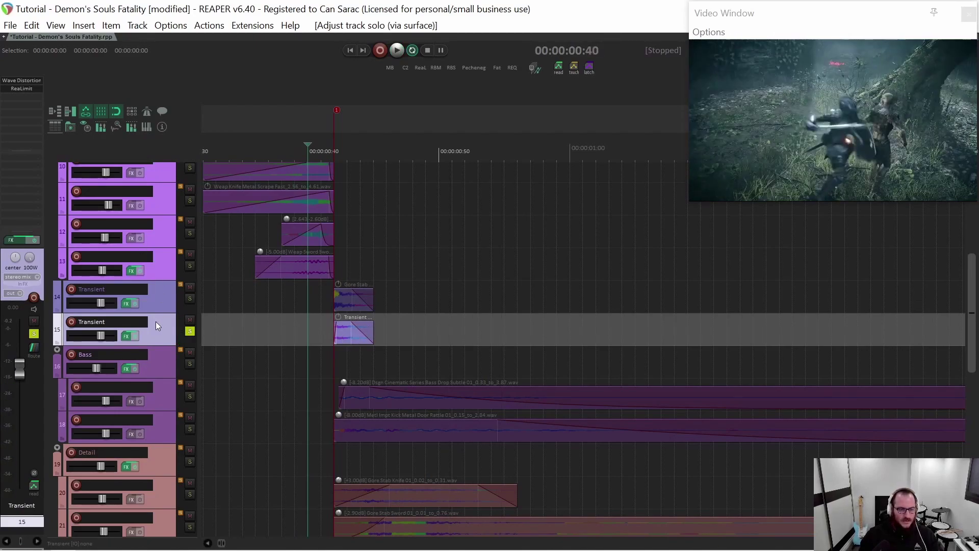
Add ReaEQ to the pink noise Transient track and play a time selection from 00:00:00:38 to 00:00:00:57.
double_click(36, 103)
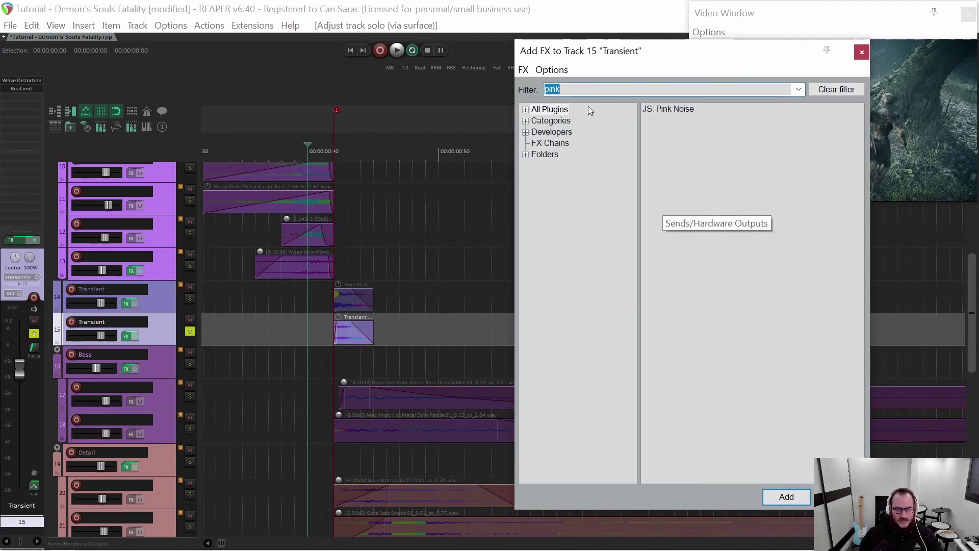
click(862, 51)
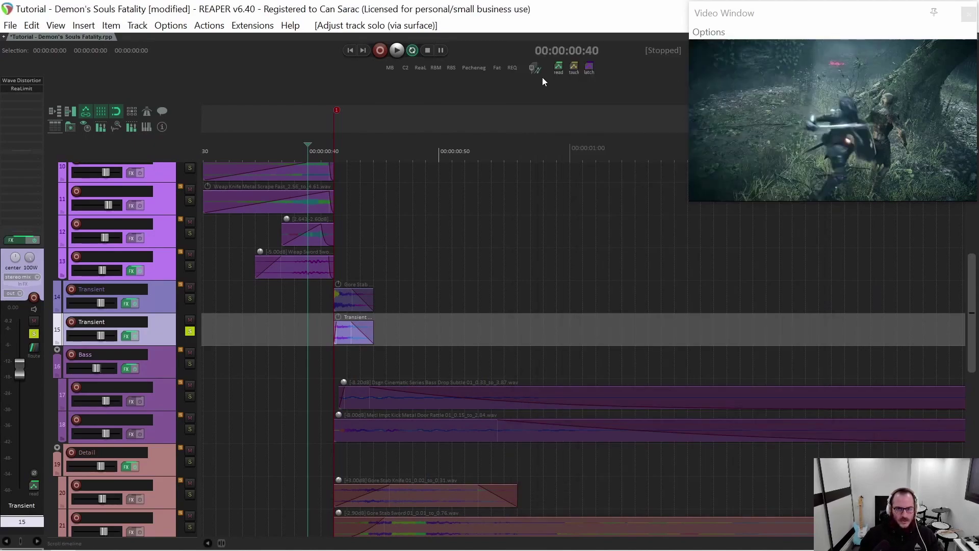
click(510, 68)
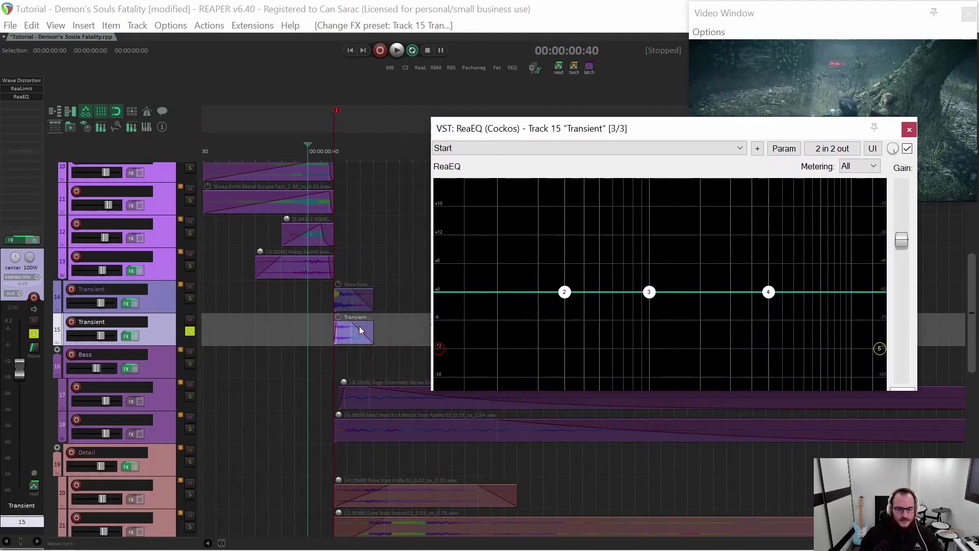
drag(283, 327, 528, 323)
key(space)
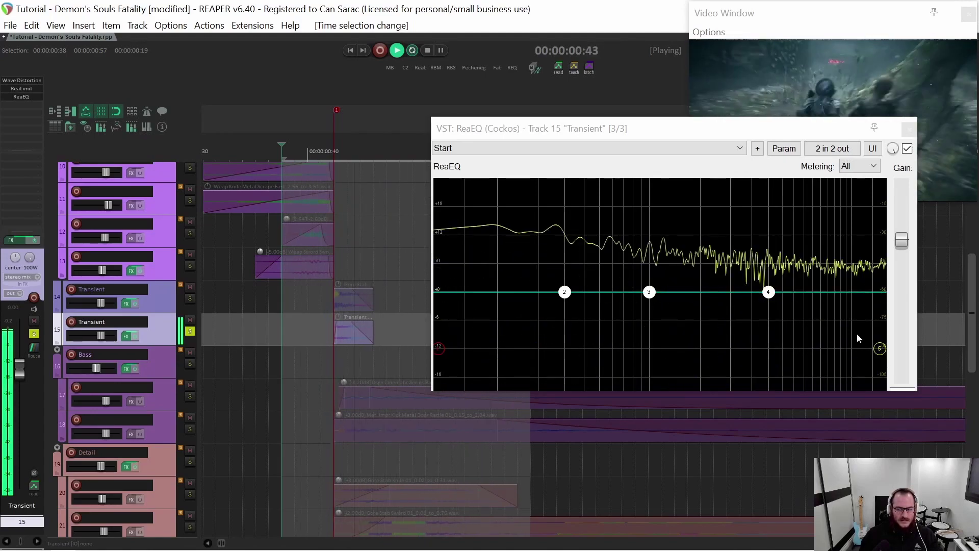
Change ReaEQ band 4 to a High Shelf with a slight cut, shift band 1 up in frequency, and close the equalizer.
right_click(768, 292)
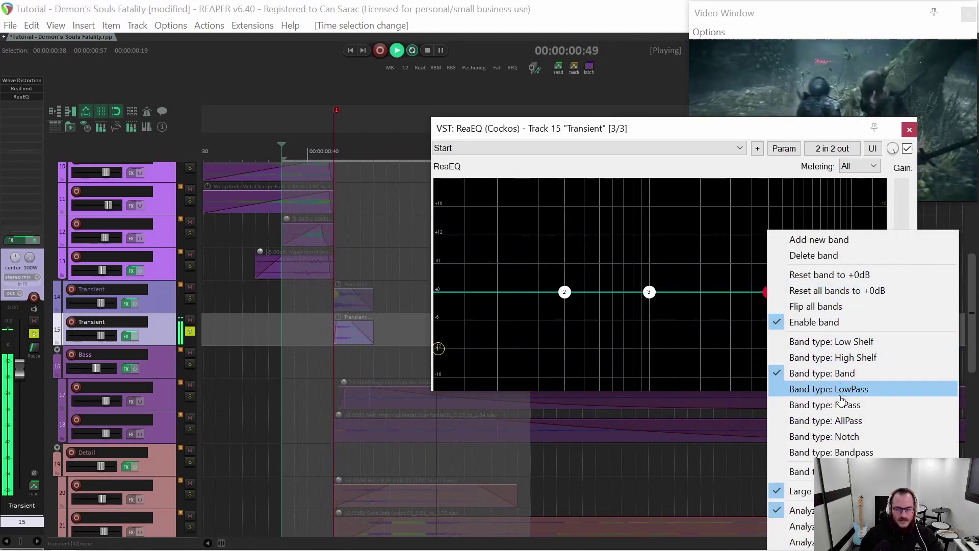
click(841, 357)
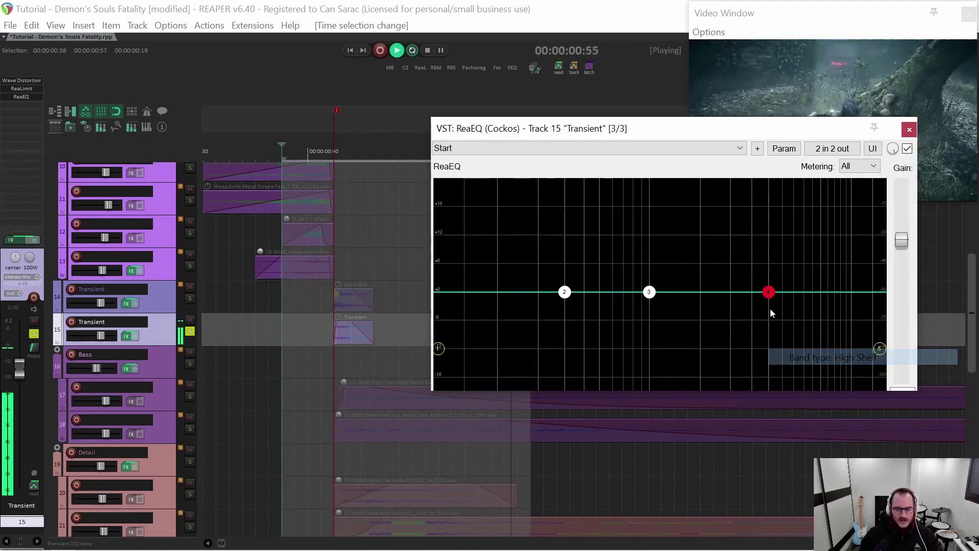
drag(768, 292, 729, 302)
drag(438, 348, 487, 338)
click(909, 129)
Stop playback, remove the time selection and clear all track solos.
key(space)
scroll(459, 327, down, 2)
key(Escape)
key(ctrl+alt+s)
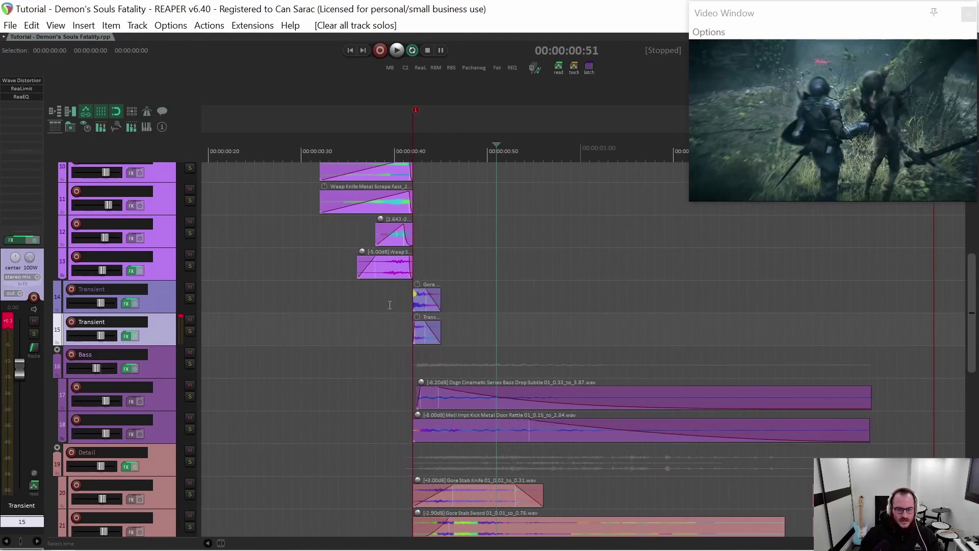
Solo the Transient track holding the Gore Stab Hard 02 item and audition it from 00:00:00:40.
scroll(390, 305, up, 3)
scroll(548, 357, down, 2)
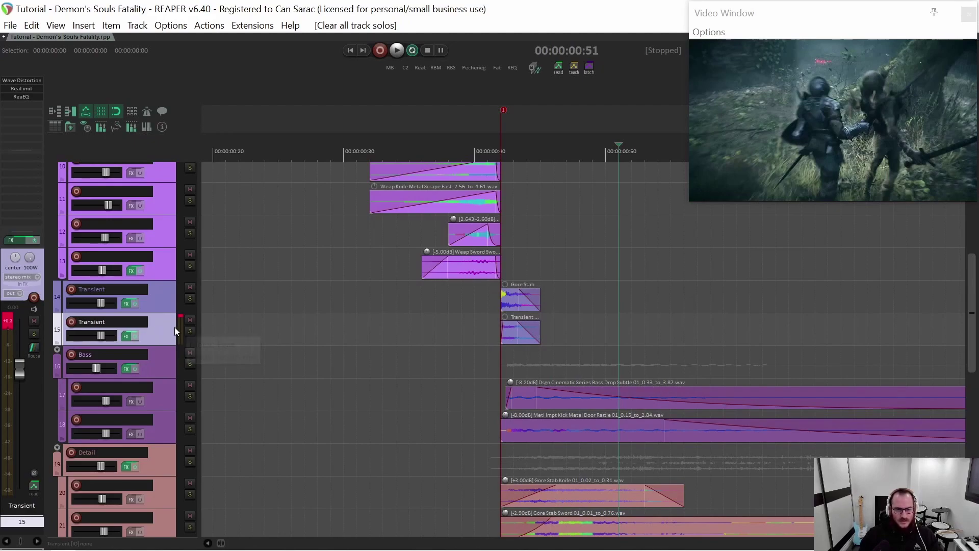
click(473, 296)
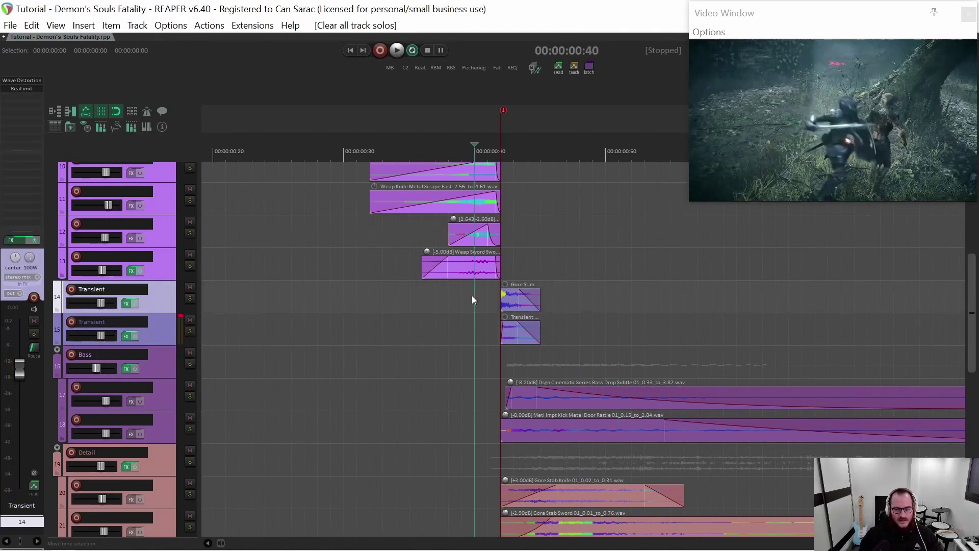
key(F6)
key(space)
key(space)
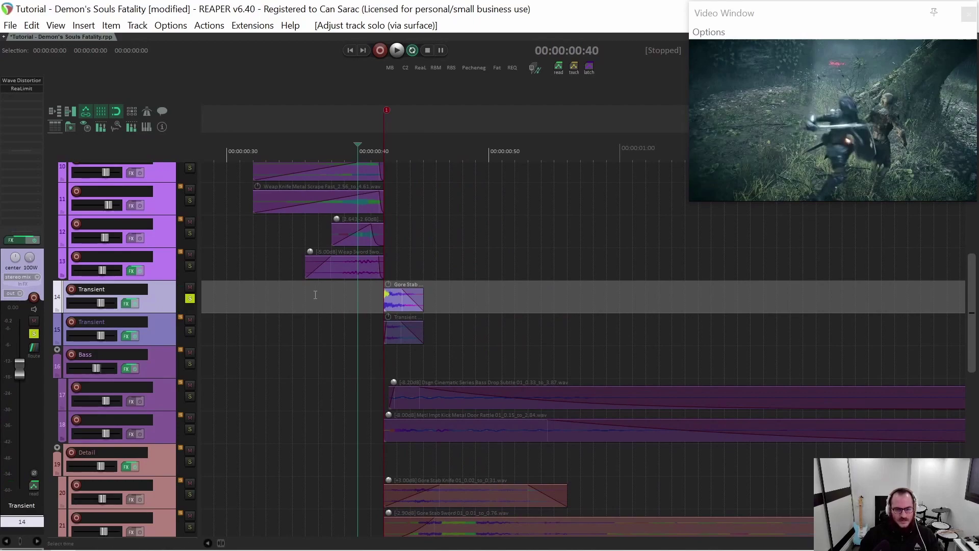
Switch the solo to the pink noise Transient track and audition it from 00:00:00:37 for comparison.
click(317, 295)
click(320, 335)
key(F6)
key(space)
key(space)
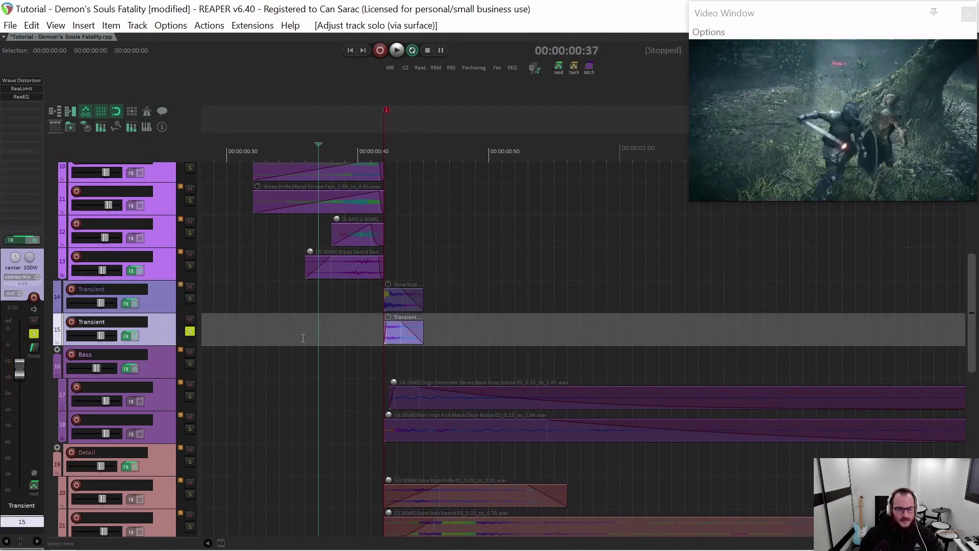
Mute the pink noise Transient track and turn off its solo.
key(F5)
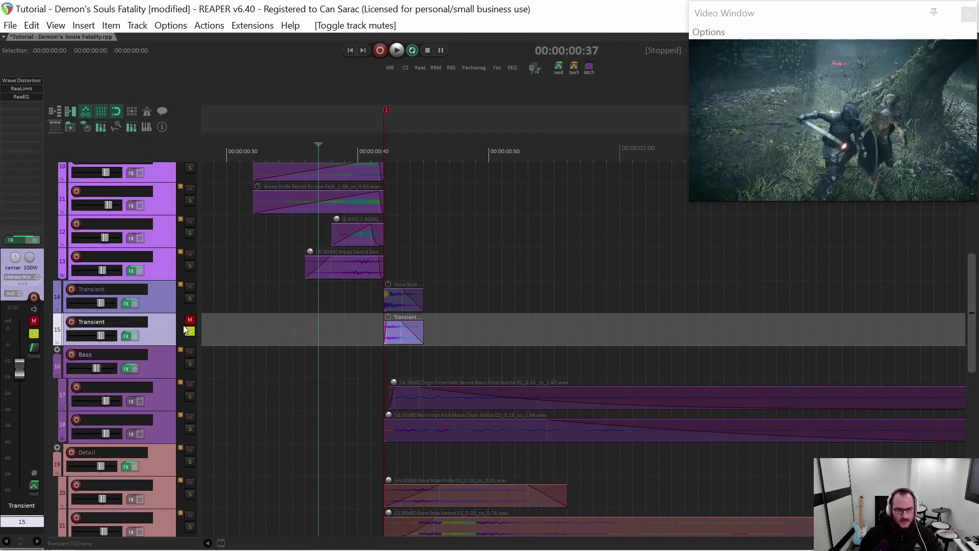
click(279, 311)
key(F6)
scroll(312, 325, down, 3)
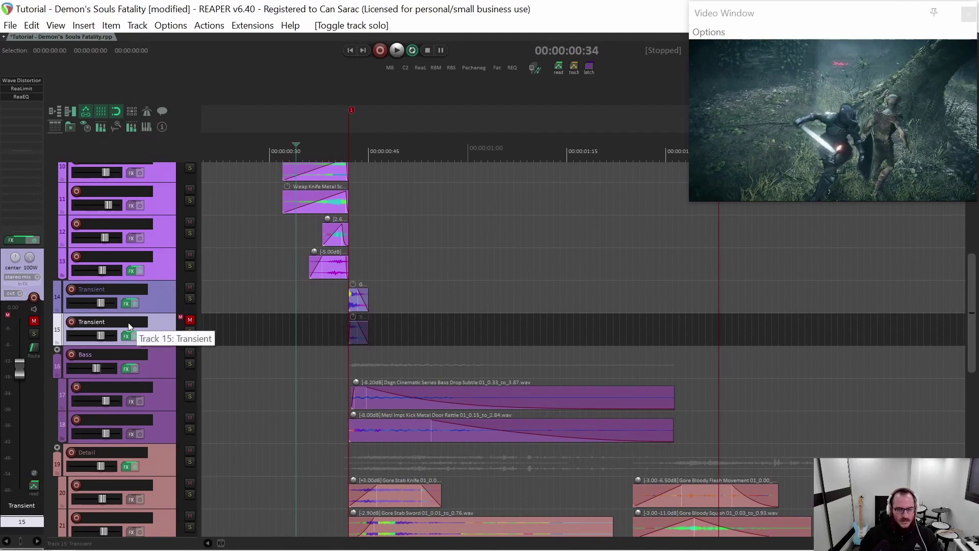
Solo the Gore Stab Transient track with the edit cursor at 00:00:00:32, and clear all track solos.
click(285, 299)
key(F6)
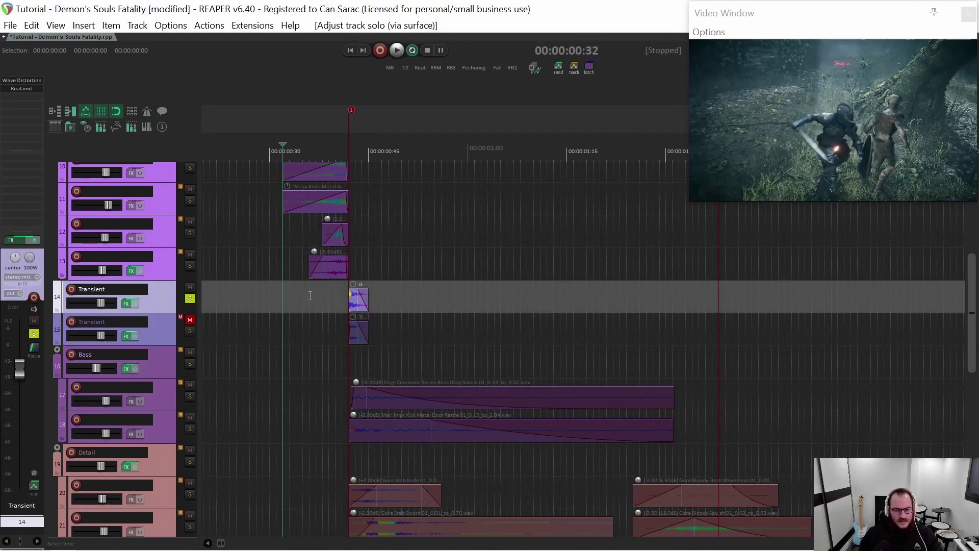
scroll(342, 300, up, 3)
key(alt+F6)
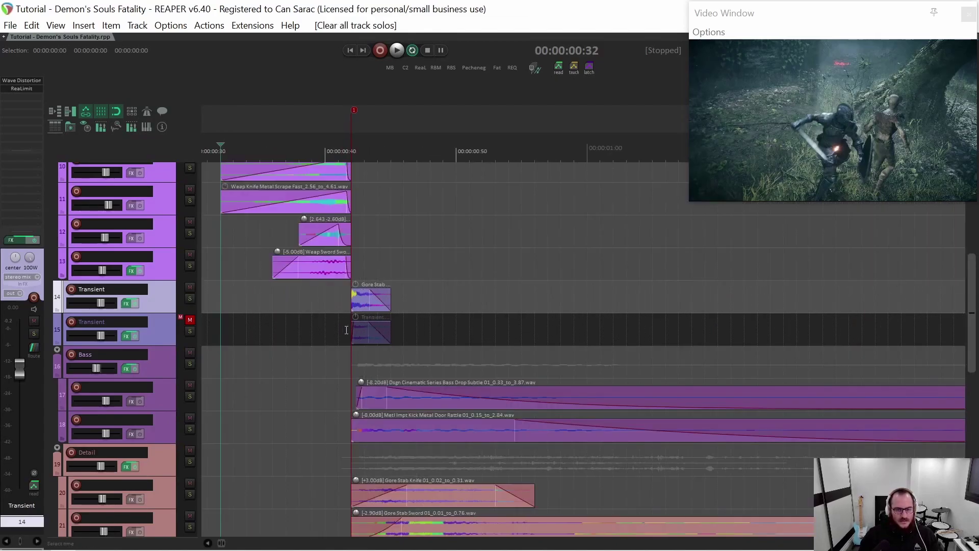
Mute the Gore Stab Hard 02 item and play the full mix from 00:00:00:23 without any transient.
scroll(507, 490, down, 1)
scroll(507, 491, up, 2)
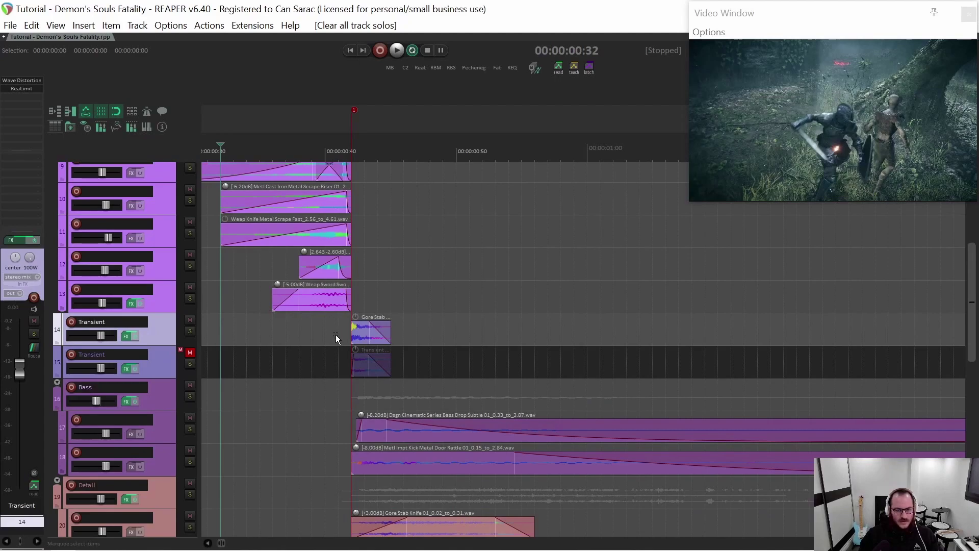
drag(336, 334, 398, 360)
key(ctrl+m)
scroll(399, 360, down, 4)
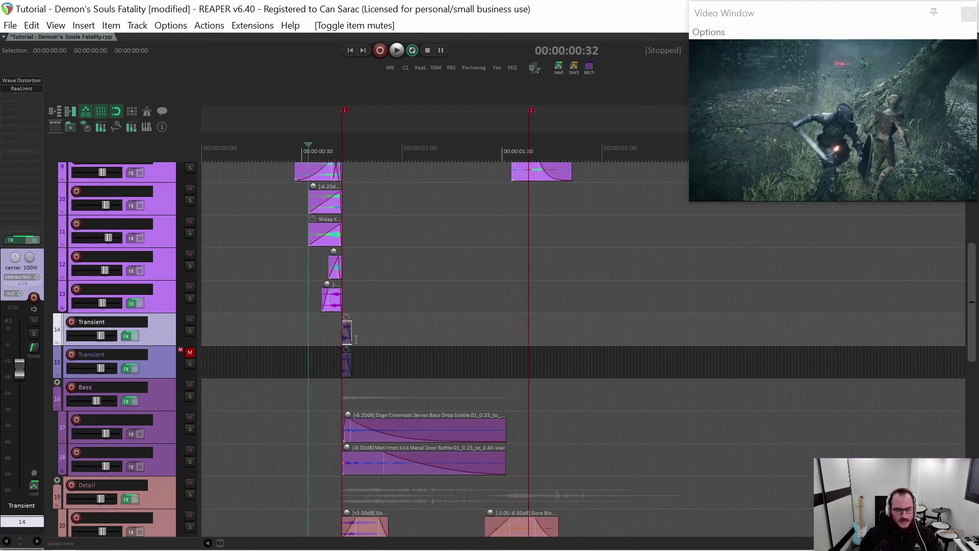
click(279, 322)
key(space)
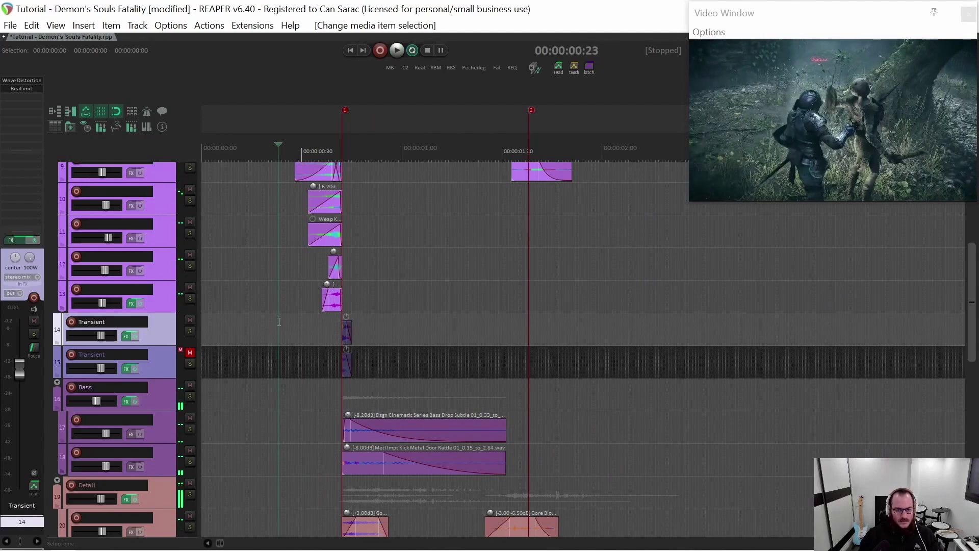
key(space)
Unmute the Gore Stab Hard 02 item and play the full mix from 00:00:00:22 with the transient included.
drag(336, 332, 365, 332)
key(ctrl+m)
click(278, 325)
key(space)
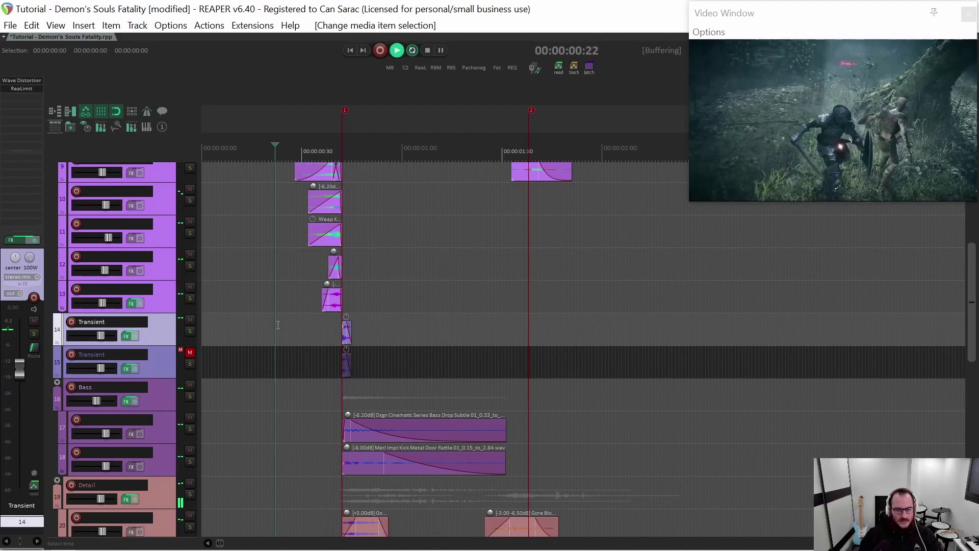
key(space)
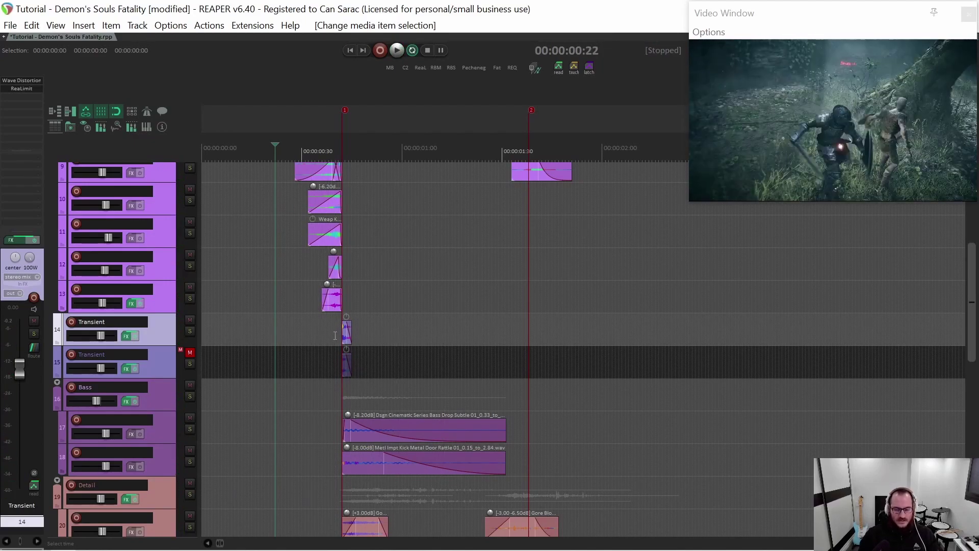
Audition the Gore Stab Transient track in solo from 00:00:00:39 and turn its solo off.
scroll(335, 335, up, 2)
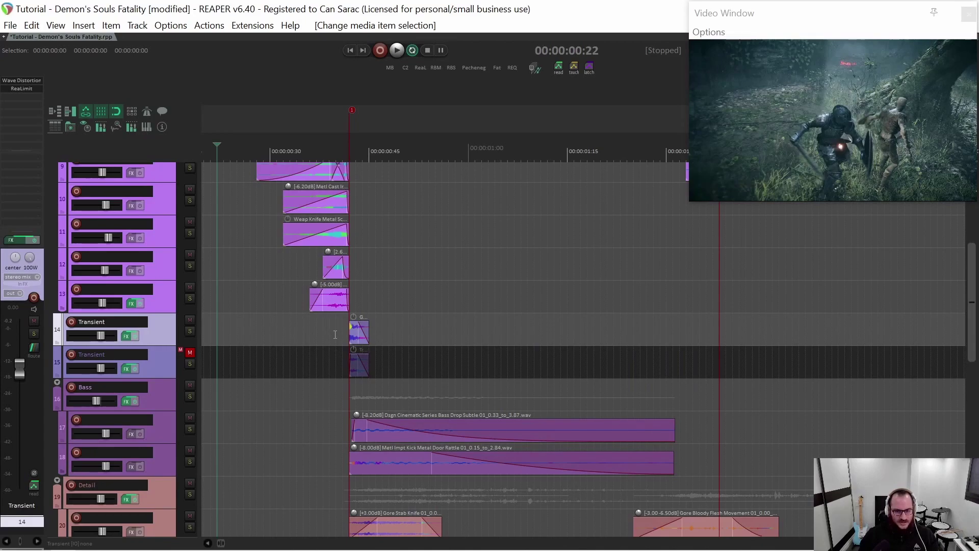
scroll(335, 335, up, 3)
click(329, 327)
key(shift+space)
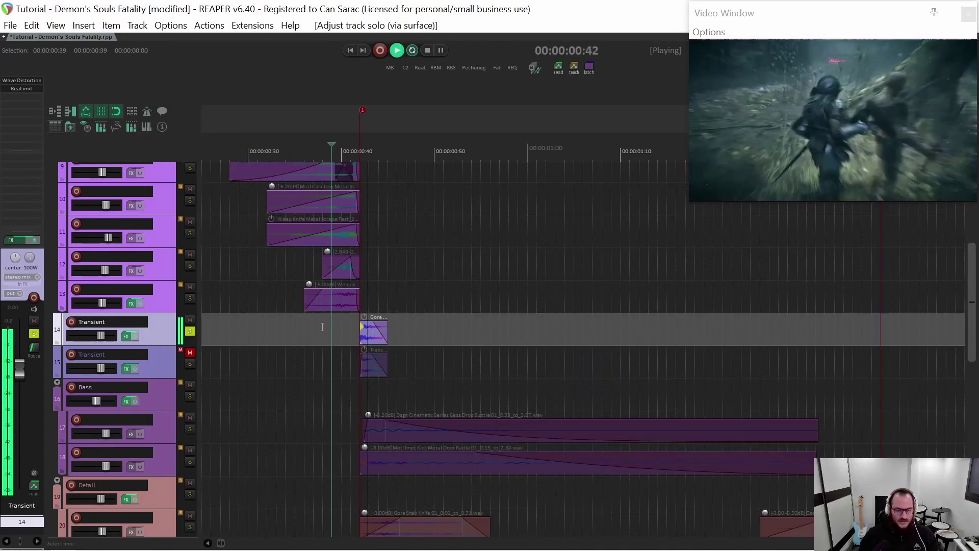
key(space)
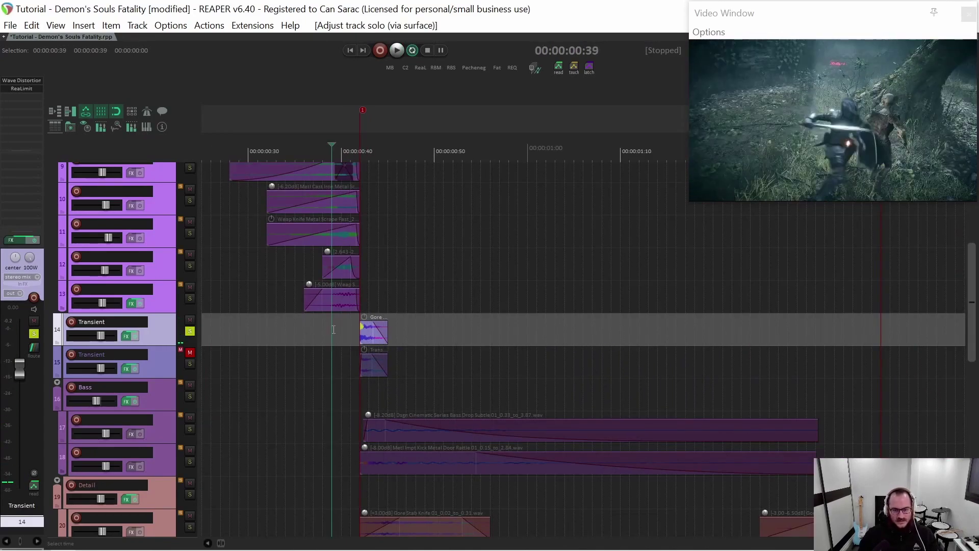
scroll(322, 328, up, 2)
click(190, 331)
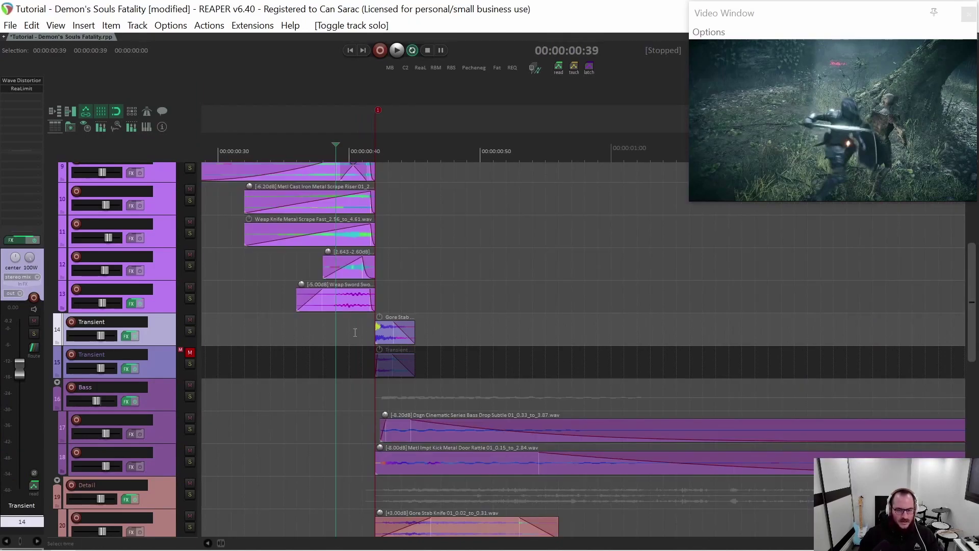
Examine the Bass and Detail folder tracks and their items below the Transient tracks.
scroll(363, 331, up, 1)
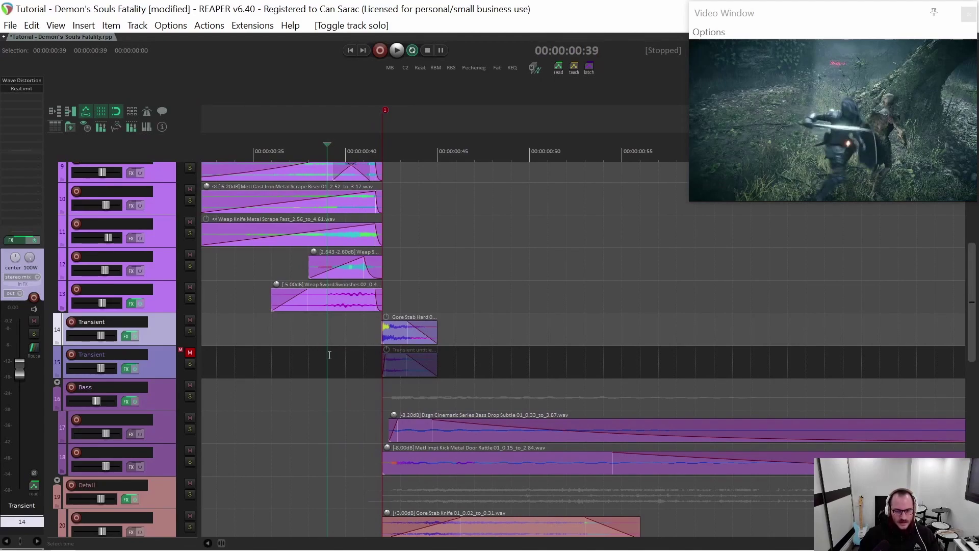
scroll(330, 354, down, 1)
scroll(286, 347, down, 1)
scroll(253, 338, down, 2)
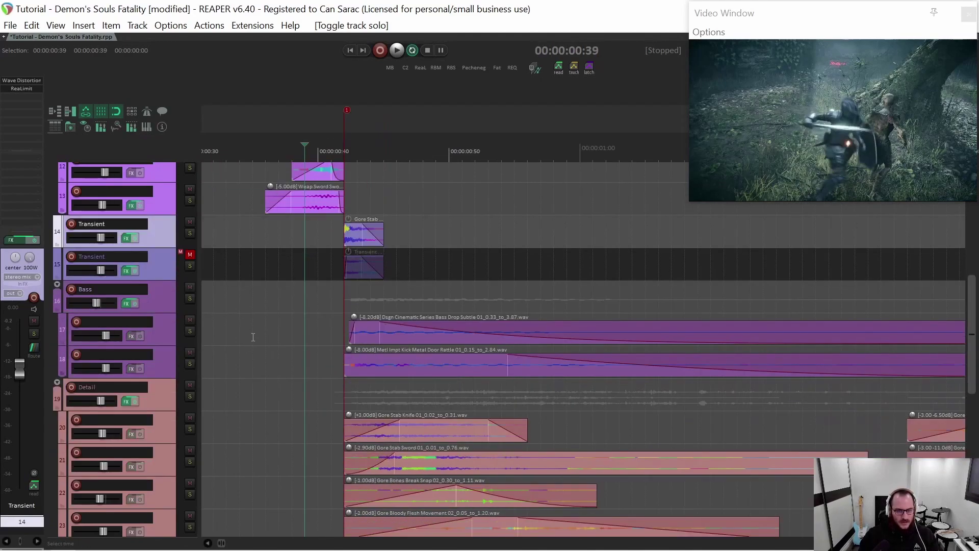
click(265, 289)
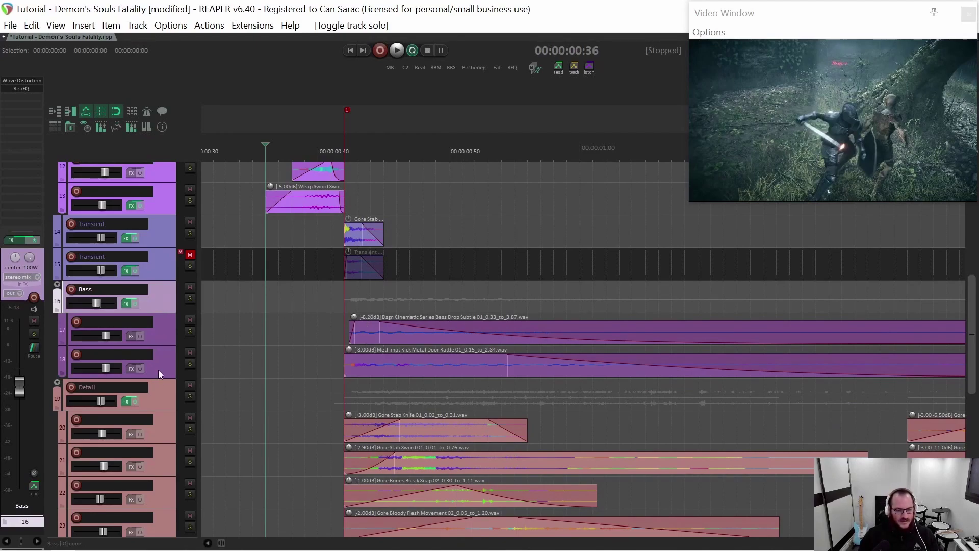
click(157, 393)
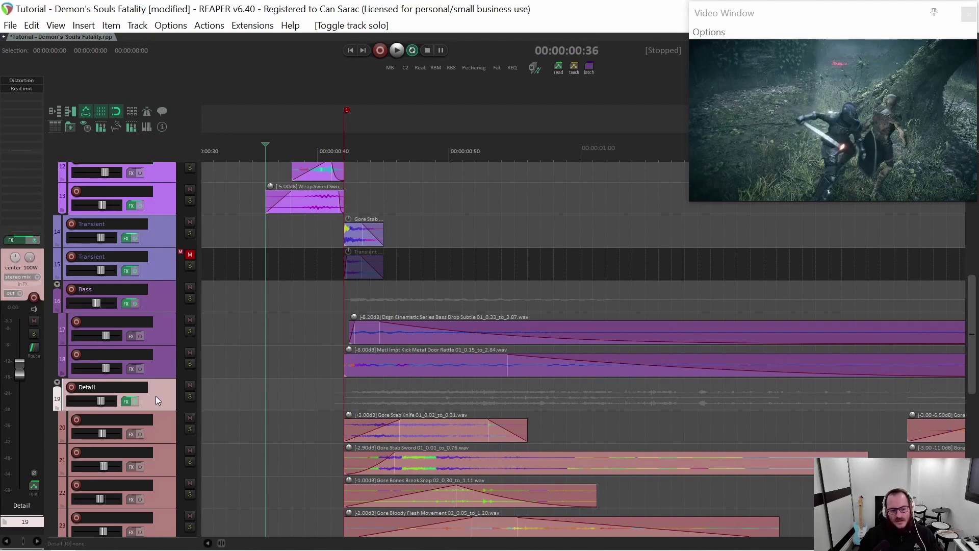
Solo the Bass folder track and place the edit cursor at 00:00:00:35, ahead of its items.
click(177, 291)
key(s)
scroll(284, 304, down, 2)
scroll(284, 304, down, 3)
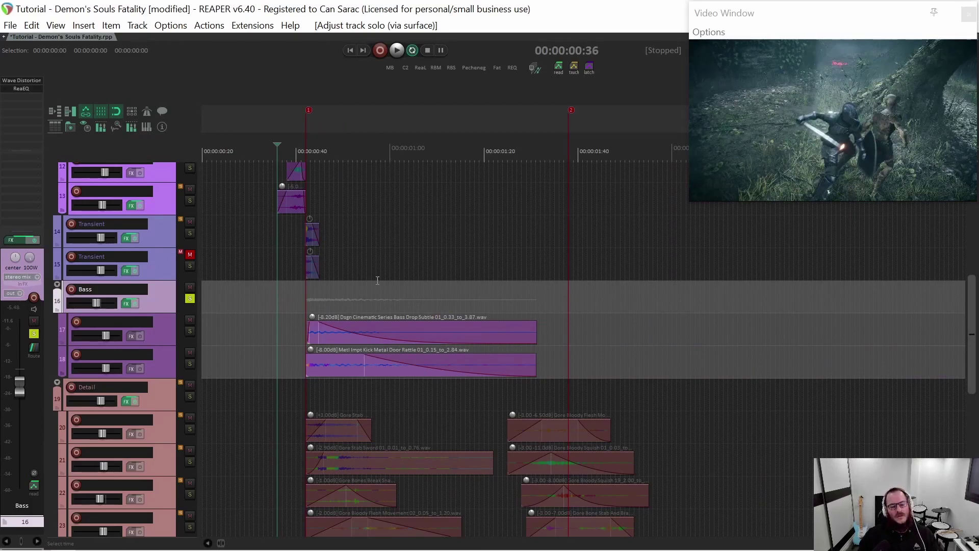
click(272, 293)
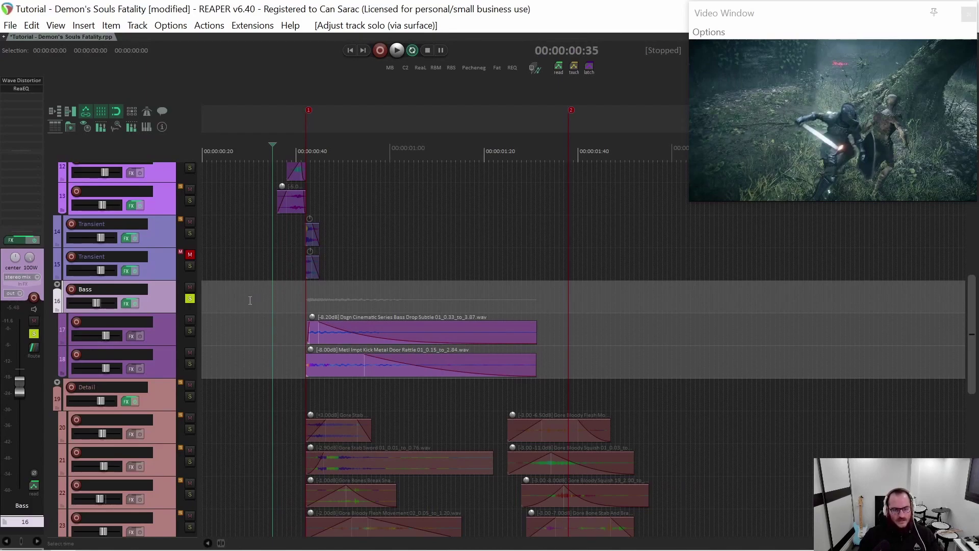
Bypass the Bass folder's effects and audition the soloed layer from 00:00:00:35.
click(136, 302)
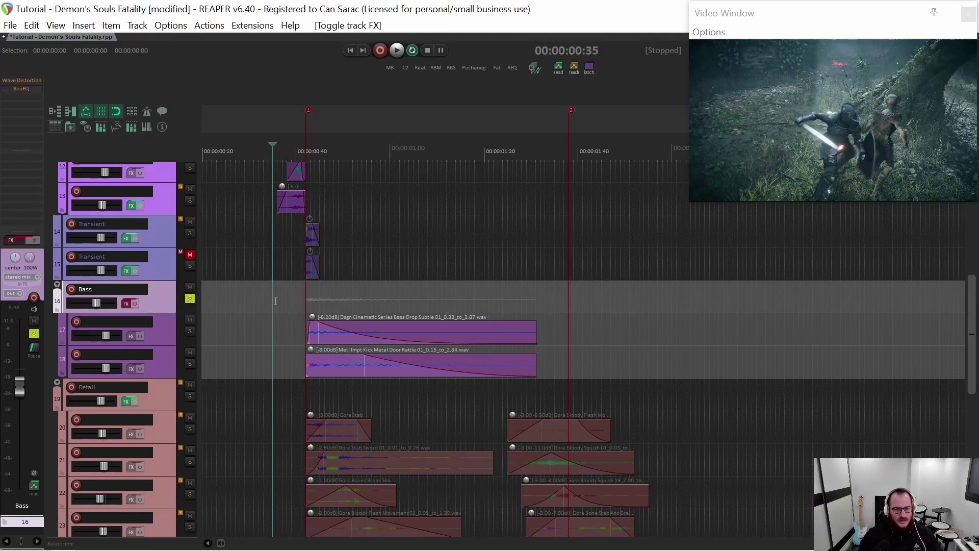
key(space)
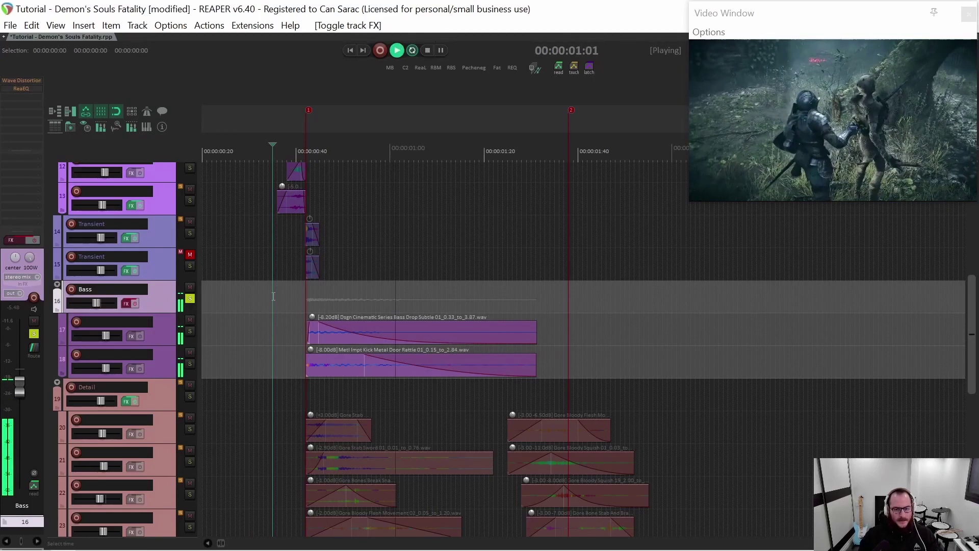
key(space)
key(space)
key(space)
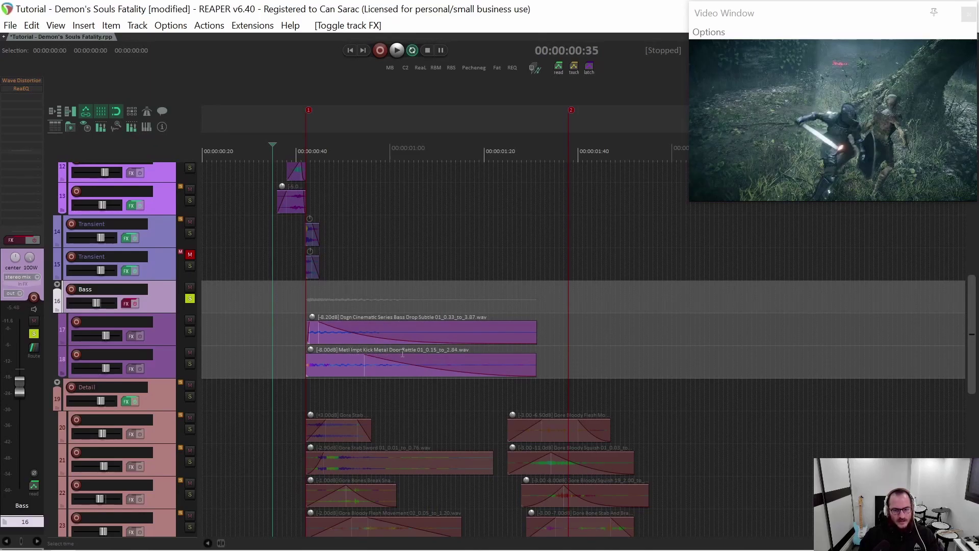
Re-enable the Bass folder's effects, inspect its ReaEQ curve and Wave Distortion settings, and close both effect windows.
key(Left)
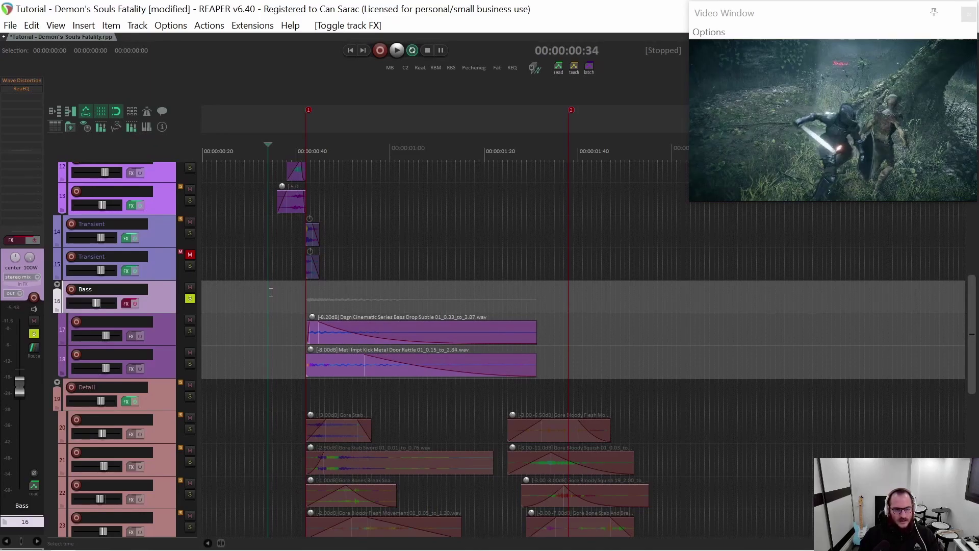
click(137, 304)
click(34, 88)
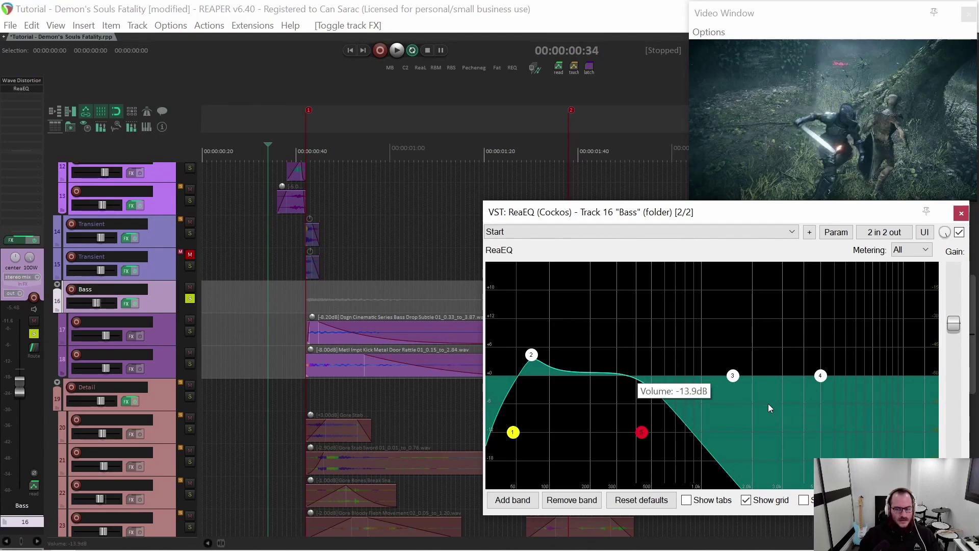
click(21, 82)
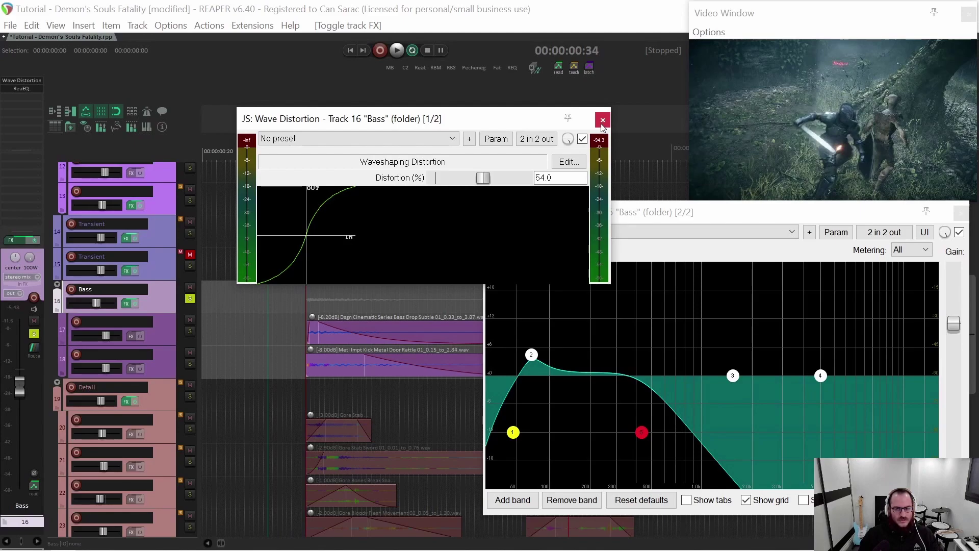
click(285, 301)
key(Escape)
Audition the soloed Bass folder with its effects active, from 00:00:00:30 and again from 00:00:00:34.
click(250, 301)
key(space)
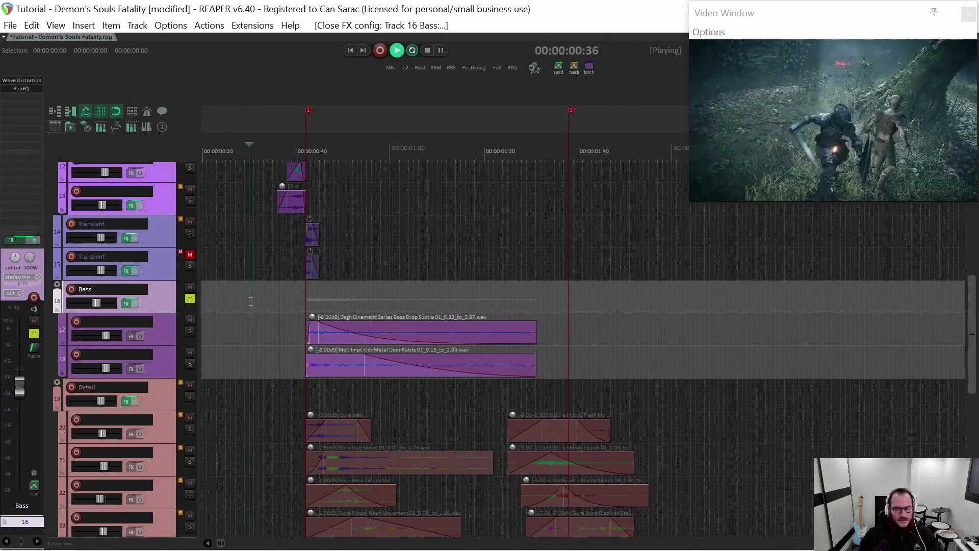
key(space)
key(space)
key(space)
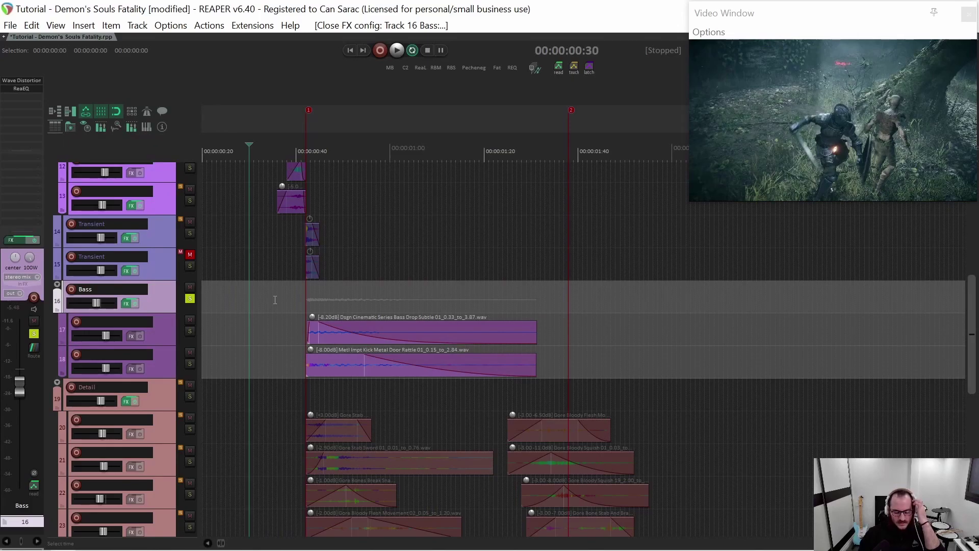
click(269, 298)
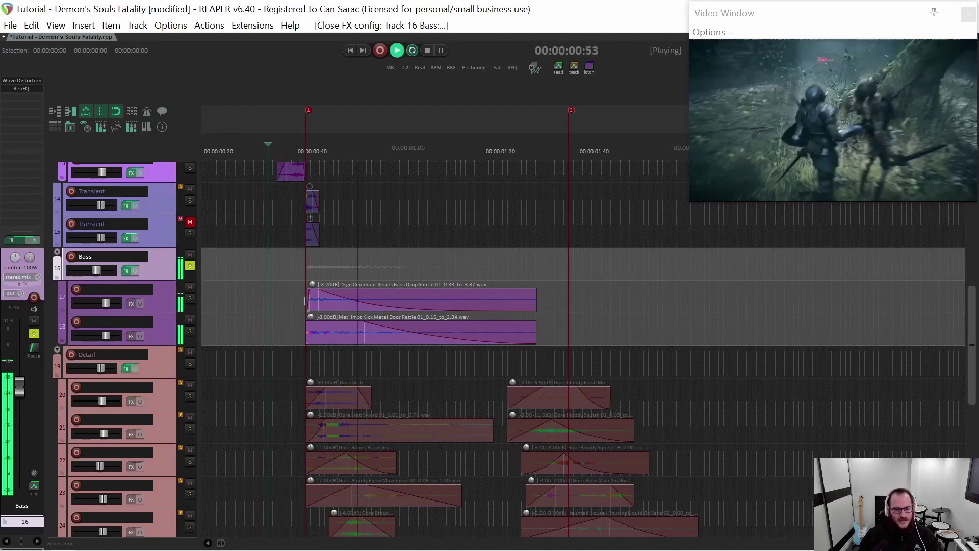
key(space)
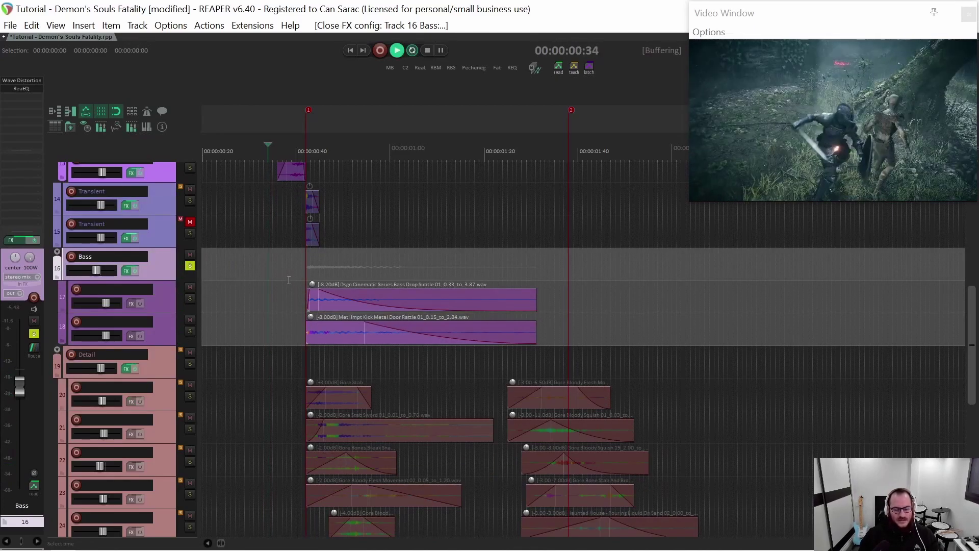
key(space)
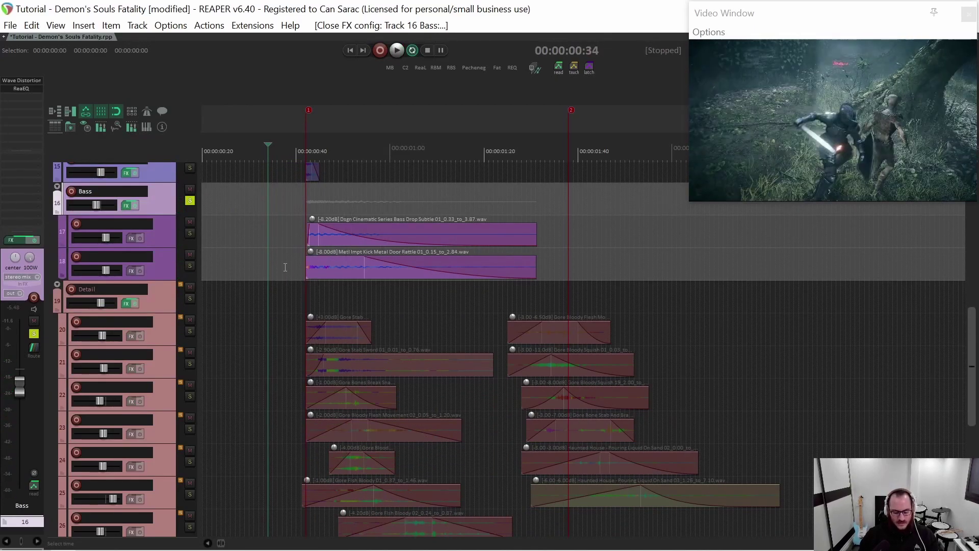
Place the edit cursor at 00:00:00:30, ahead of the Bass items, and clear all track solos.
scroll(285, 267, up, 3)
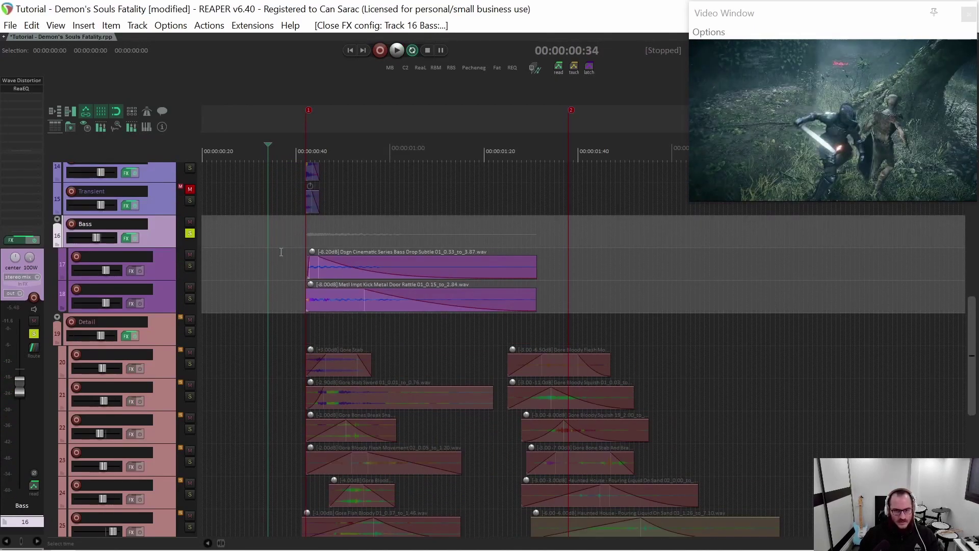
scroll(267, 290, down, 2)
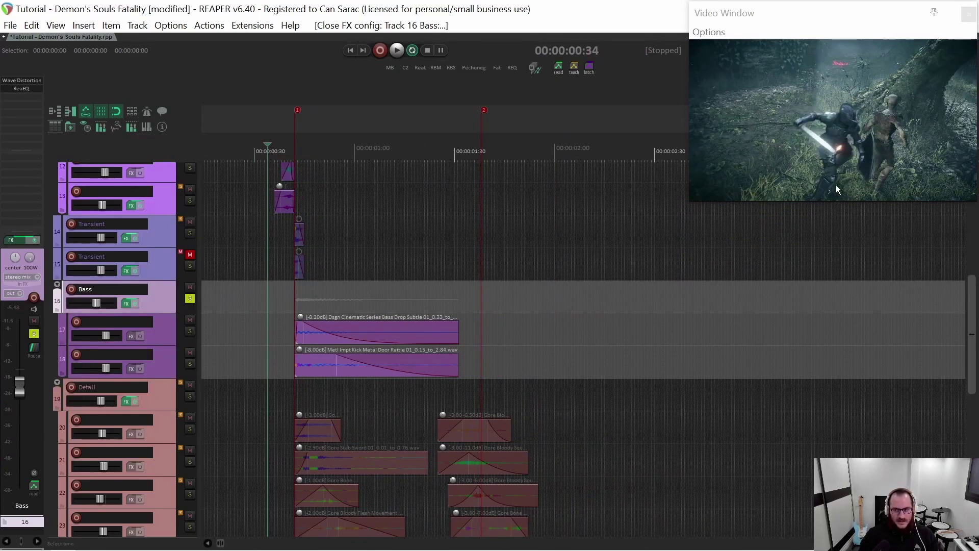
scroll(394, 295, left, 2)
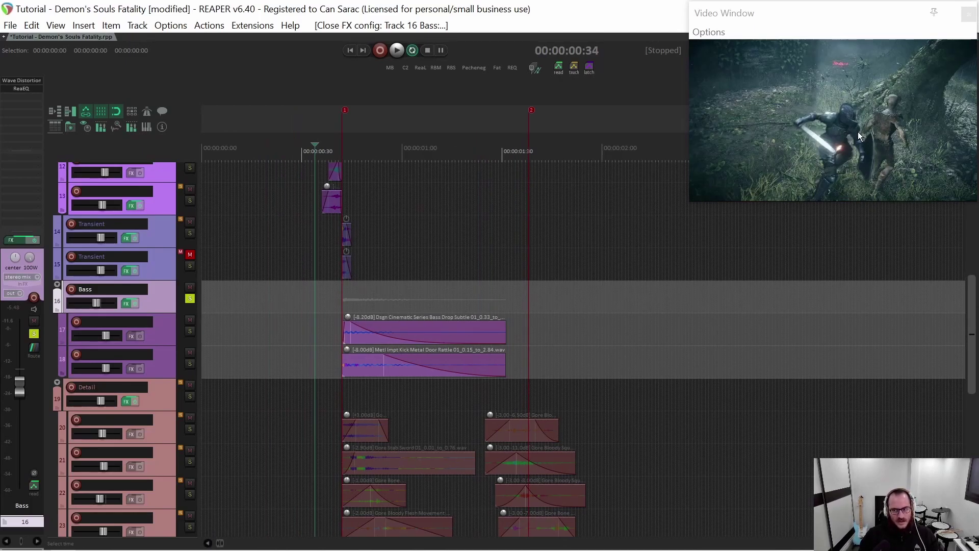
click(305, 302)
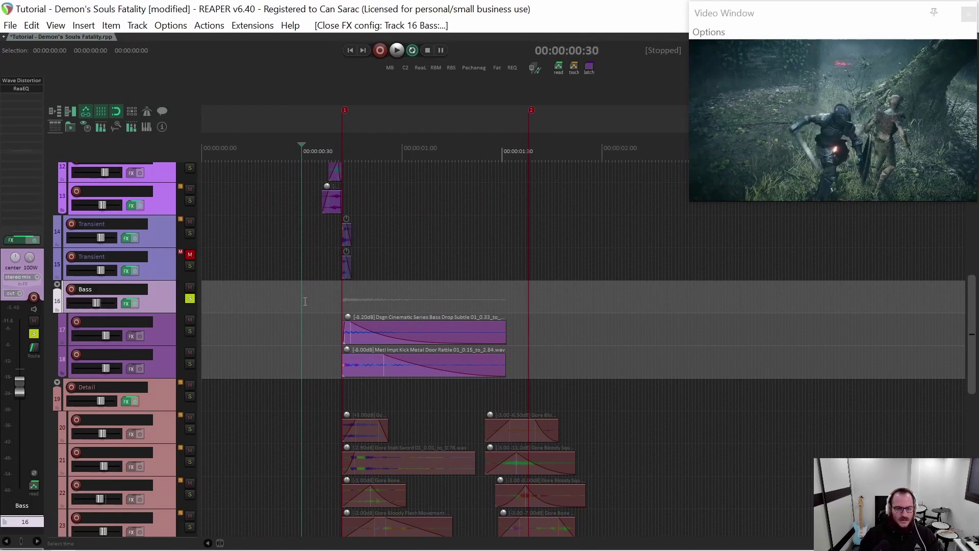
key(ctrl+alt+F9)
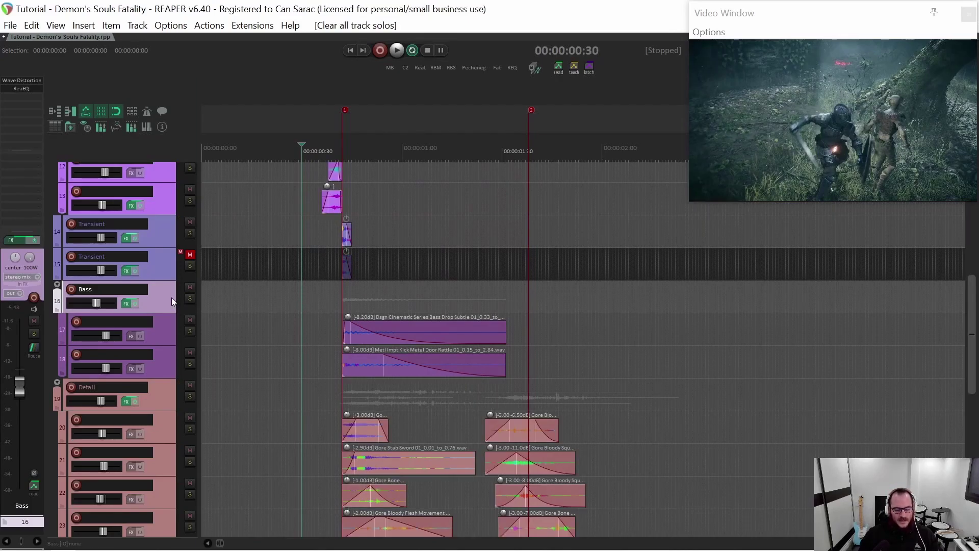
Mute the Bass folder and play the mix without it from 00:00:00:20.
key(F5)
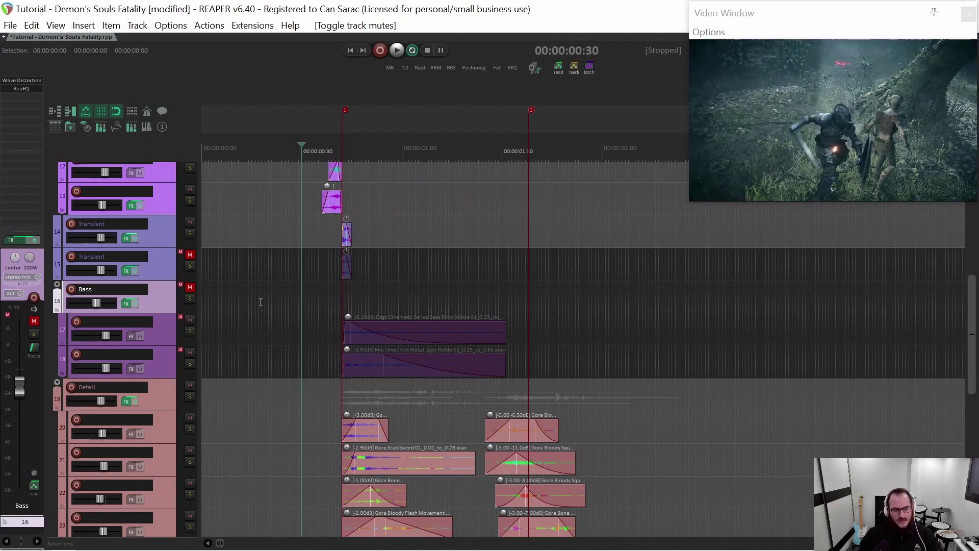
click(268, 302)
key(space)
key(space)
key(space)
key(space)
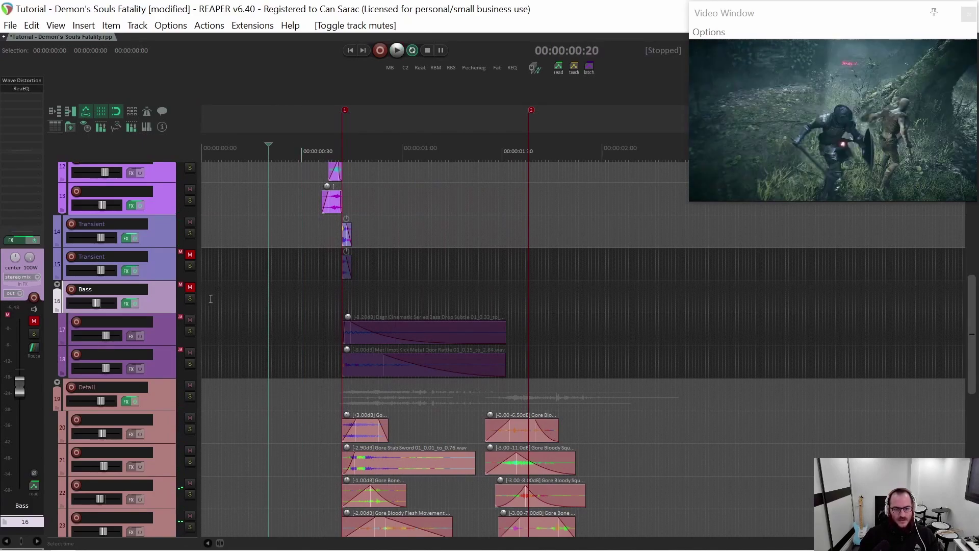
Unmute the Bass folder and play the full mix with bass from 00:00:00:20 and from 00:00:00:29.
click(190, 287)
key(space)
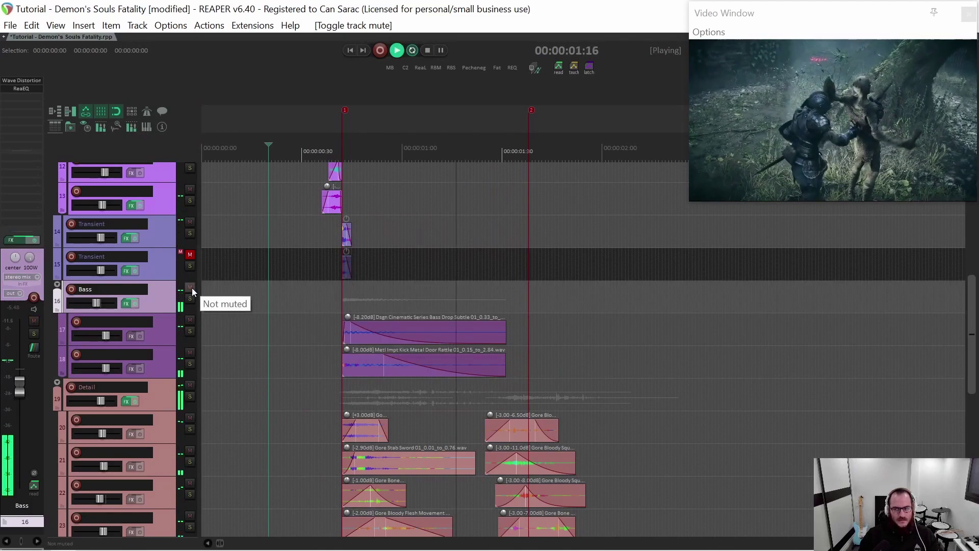
key(space)
click(193, 289)
click(194, 288)
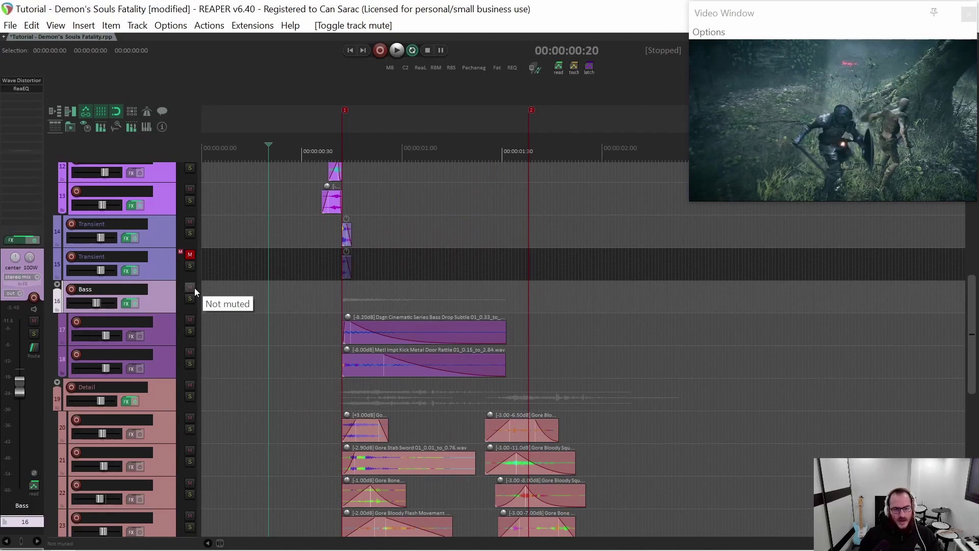
click(298, 291)
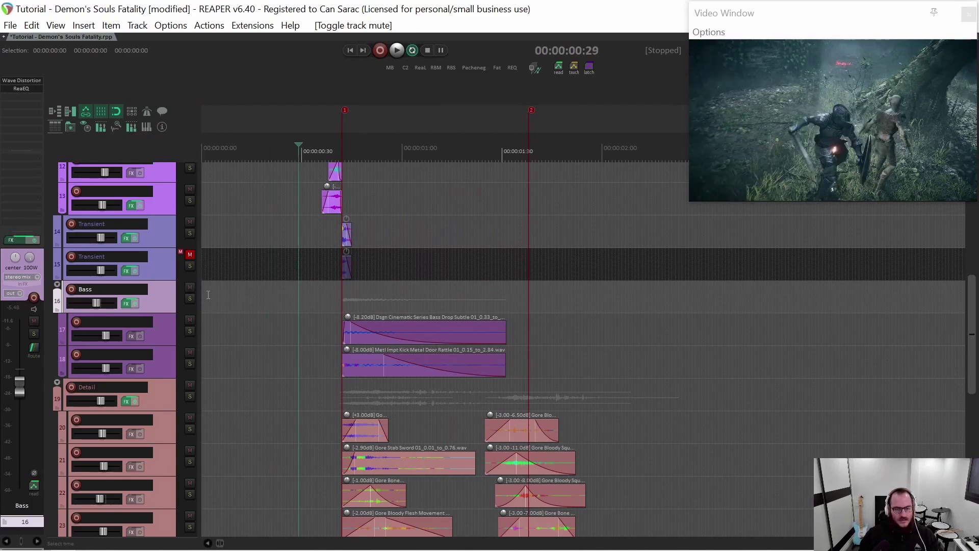
key(space)
key(space)
Select the Detail folder with the edit cursor at 00:00:00:37 and examine the gore and liquid items on its tracks.
scroll(372, 299, down, 1)
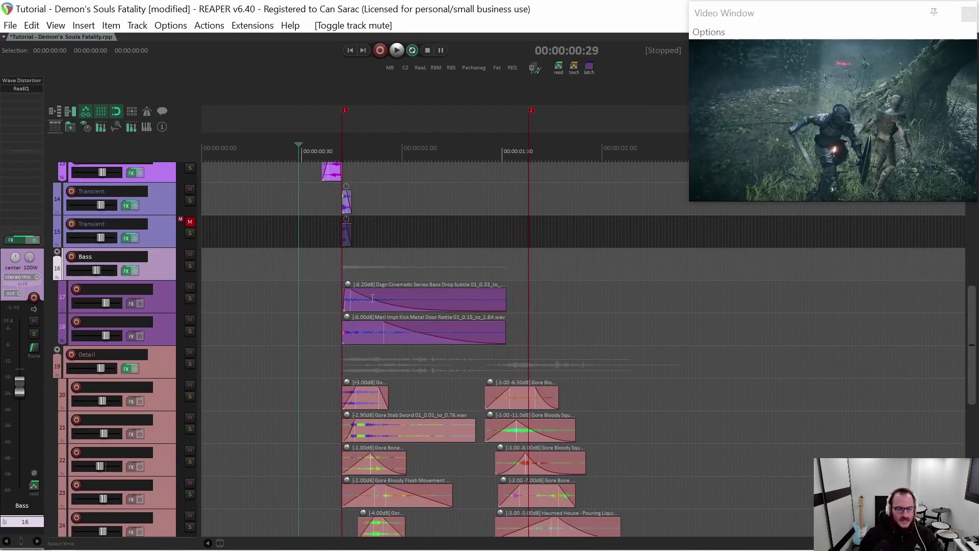
scroll(423, 266, up, 1)
scroll(398, 281, down, 2)
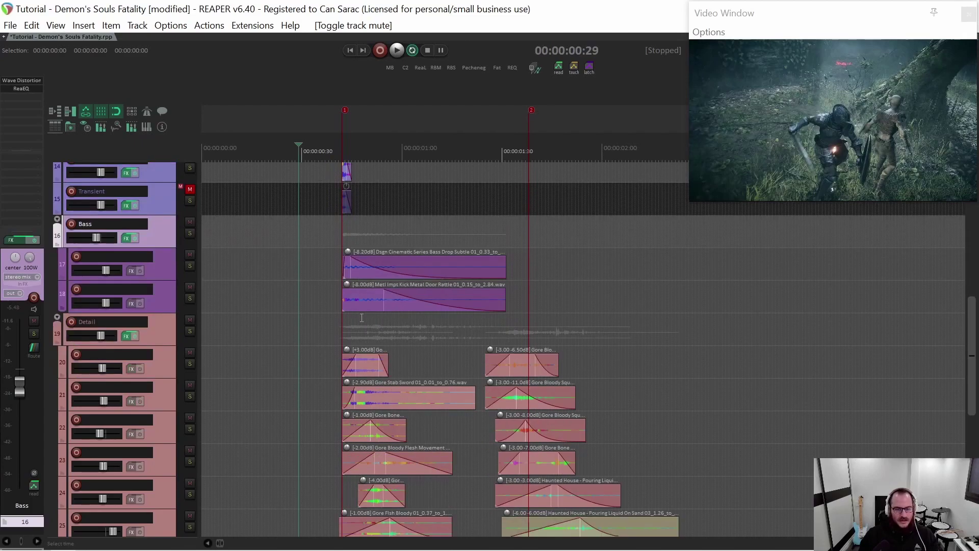
click(329, 332)
scroll(293, 337, up, 3)
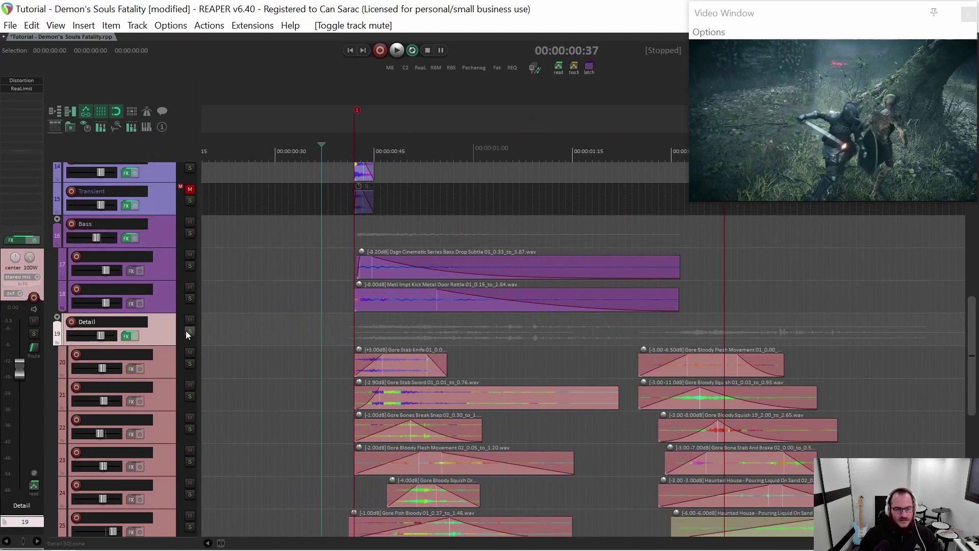
scroll(417, 326, down, 5)
scroll(412, 325, down, 1)
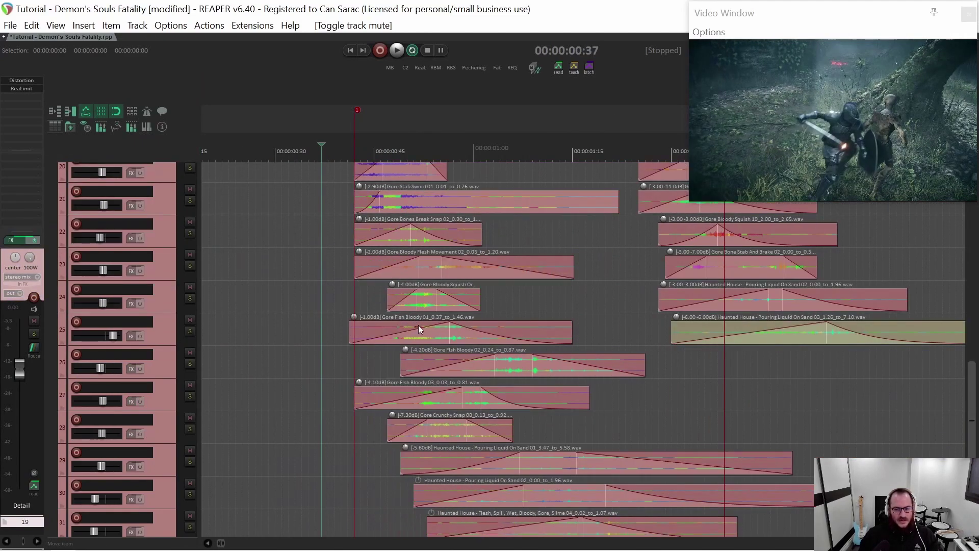
scroll(417, 325, up, 3)
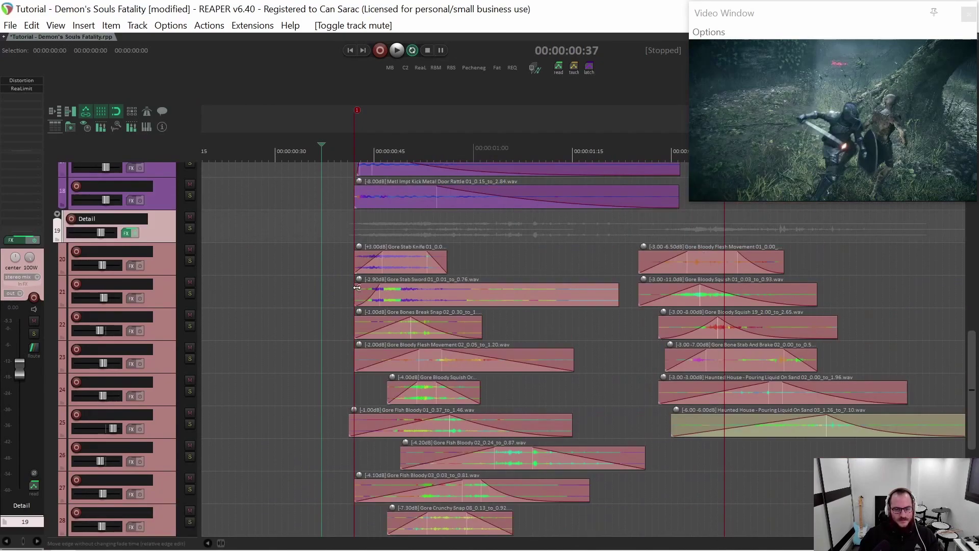
Audition tracks 20 to 22 one after another in solo: Gore Stab Knife, Gore Stab Sword and Gore Bones Break Snap.
click(347, 262)
key(s)
key(space)
click(333, 296)
key(s)
click(341, 326)
key(s)
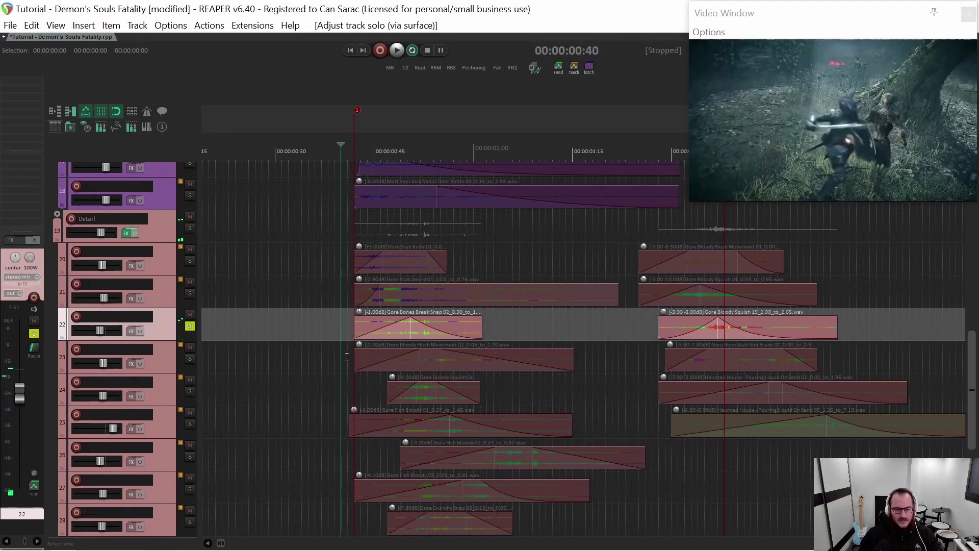
Audition tracks 23 to 25 individually in solo: Gore Bloody Flesh Movement, Gore Bloody Squish and Gore Fish Bloody 01.
click(348, 357)
key(s)
key(space)
click(363, 394)
key(s)
key(space)
click(322, 423)
key(s)
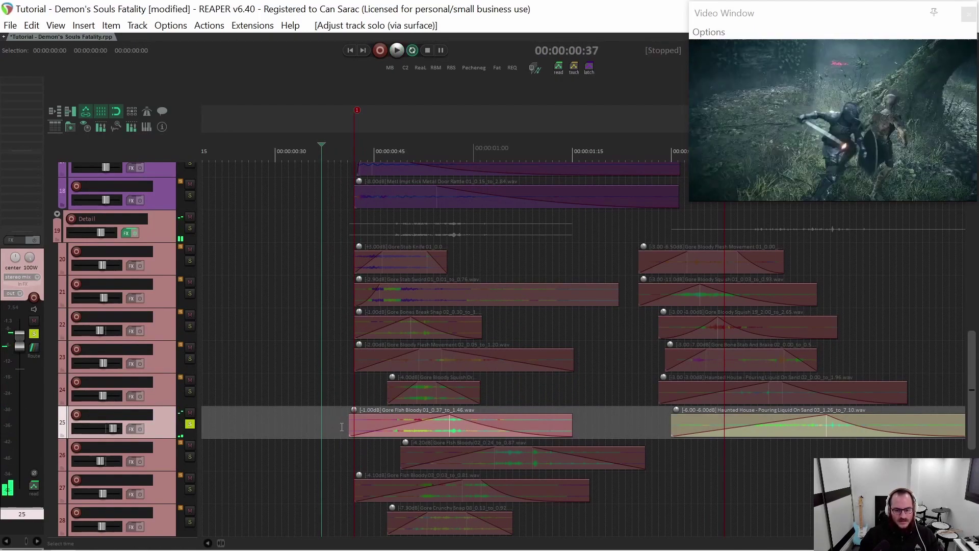
Audition tracks 26 to 28 individually in solo: Gore Fish Bloody 02, Gore Fish Bloody 03 and Gore Crunchy Snap.
scroll(325, 424, down, 1)
click(380, 425)
key(s)
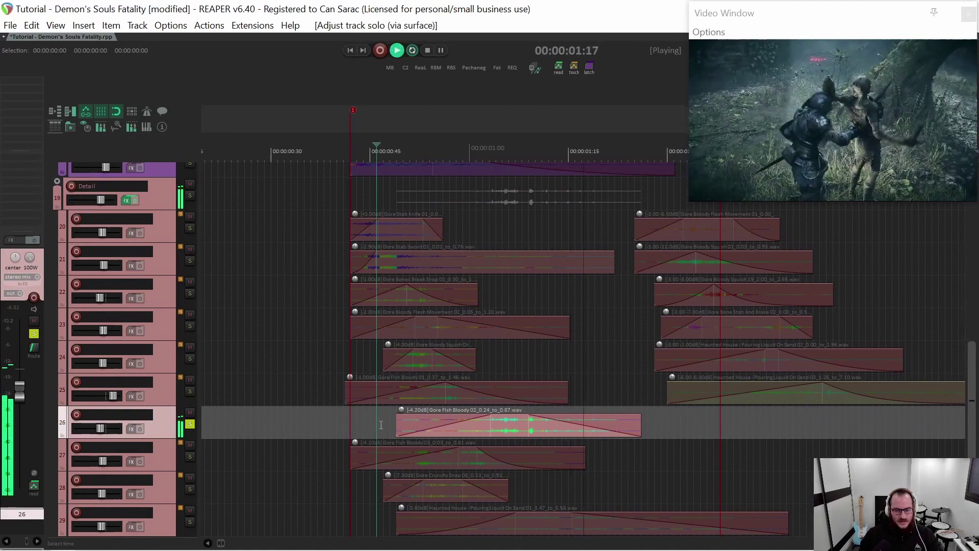
click(275, 449)
key(s)
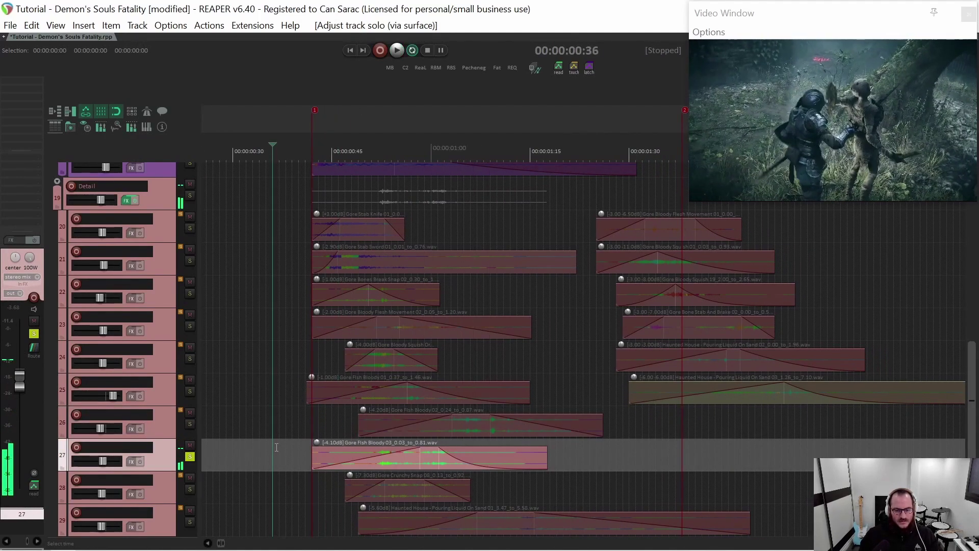
scroll(296, 423, down, 3)
click(320, 391)
key(s)
key(space)
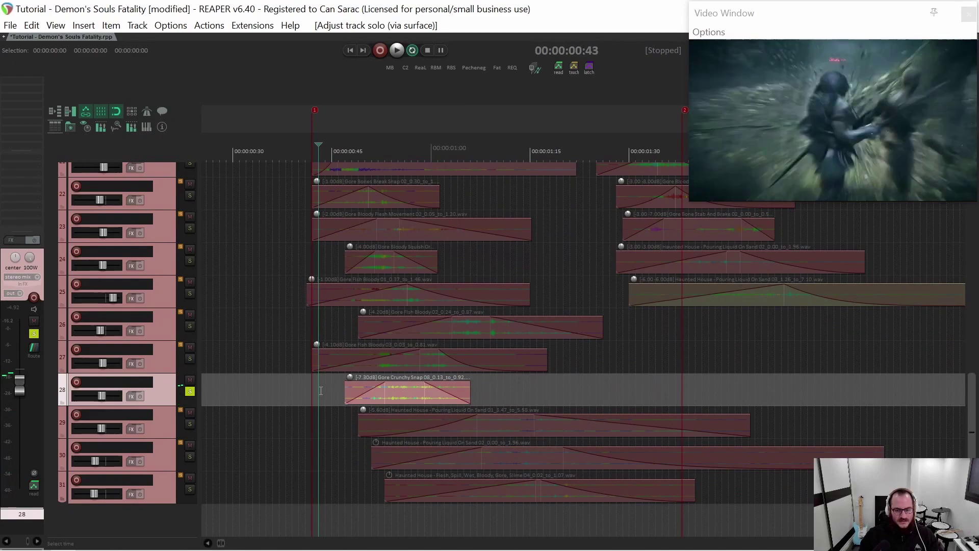
Audition tracks 29 to 31 individually in solo, covering the two Haunted House Pouring Liquid On Sand layers and the Flesh, Spill, Wet layer.
click(334, 432)
key(s)
key(space)
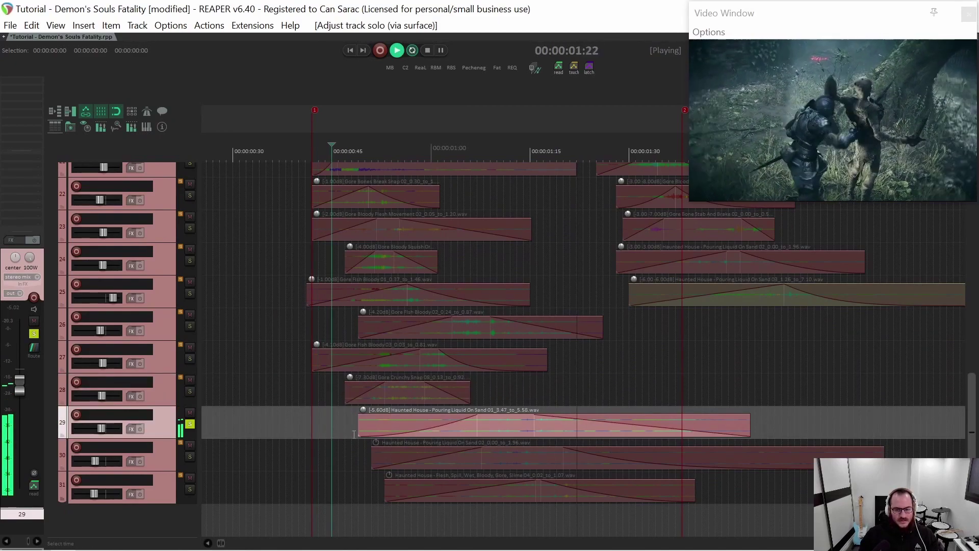
key(space)
click(325, 453)
key(s)
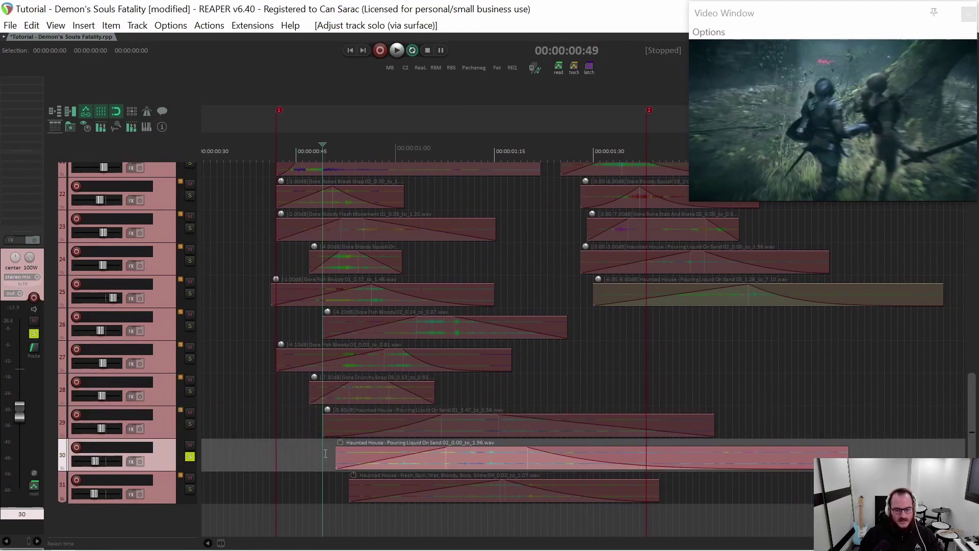
key(space)
key(space)
click(328, 487)
key(s)
key(space)
key(space)
Select the Detail folder track with the edit cursor at 00:00:00:38, clear all track solos and save the project.
scroll(348, 488, up, 4)
click(301, 366)
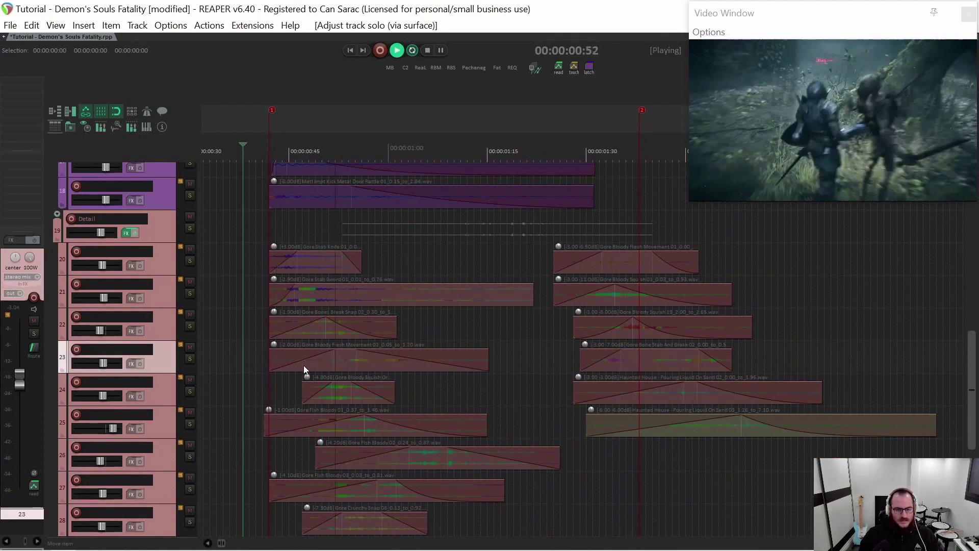
click(334, 239)
key(alt+s)
key(ctrl+s)
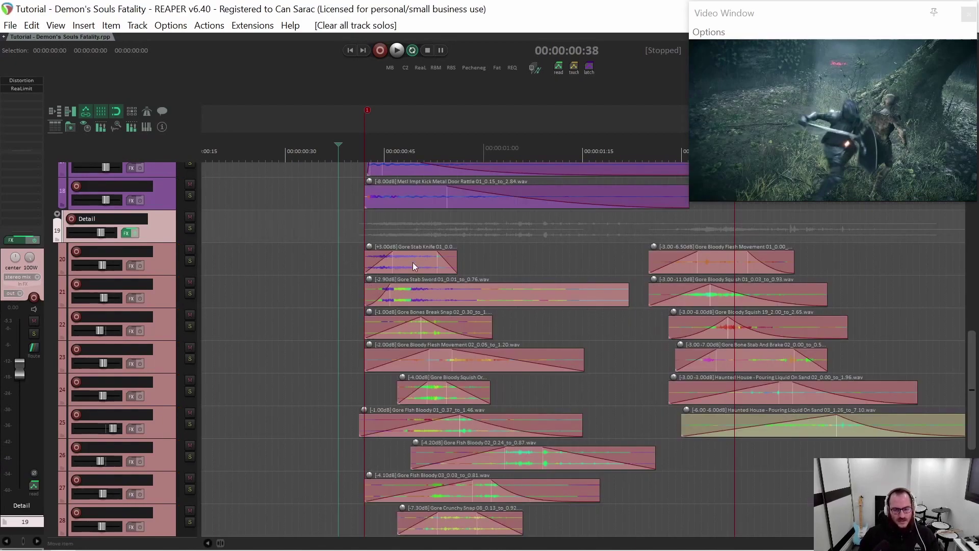
Fade out the Gore Stab Sword 01 item on track 21 from the 00:00:00:57 position.
scroll(473, 335, down, 3)
scroll(435, 355, up, 2)
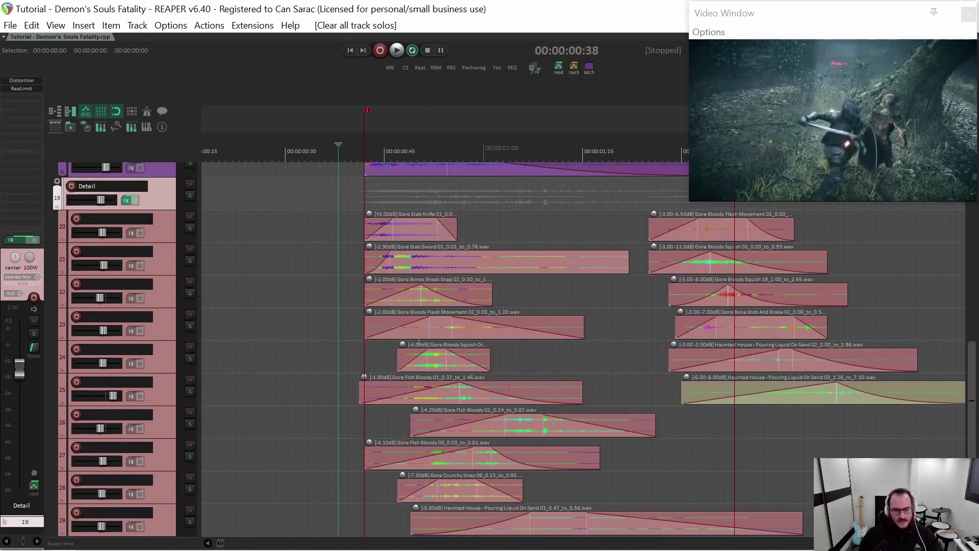
scroll(592, 319, down, 2)
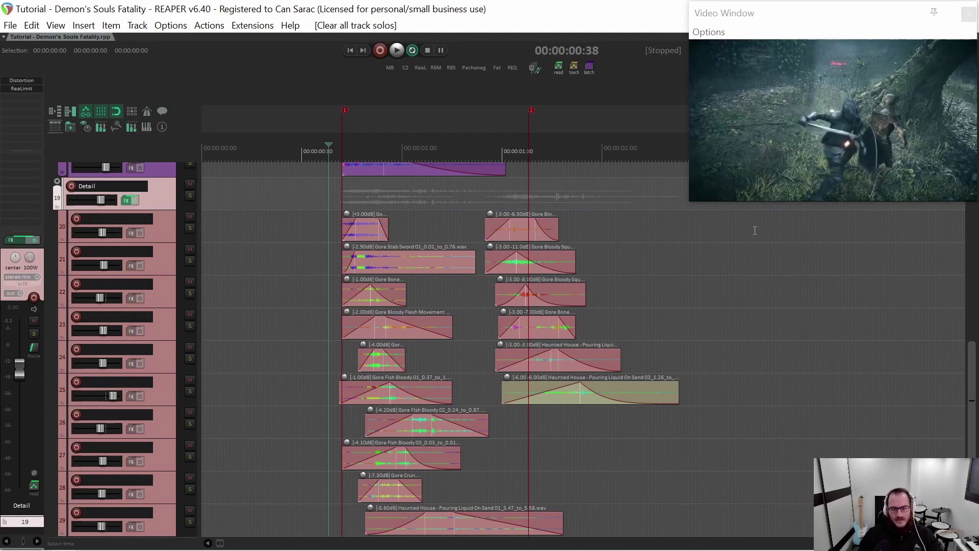
click(393, 256)
key(f)
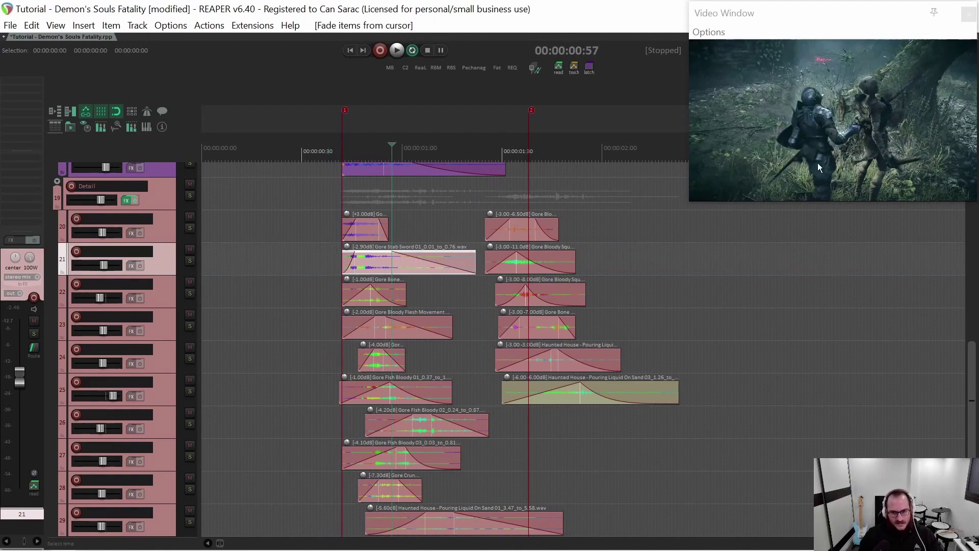
Solo tracks 20 to 22 together and play them from 00:00:00:38.
scroll(338, 262, up, 2)
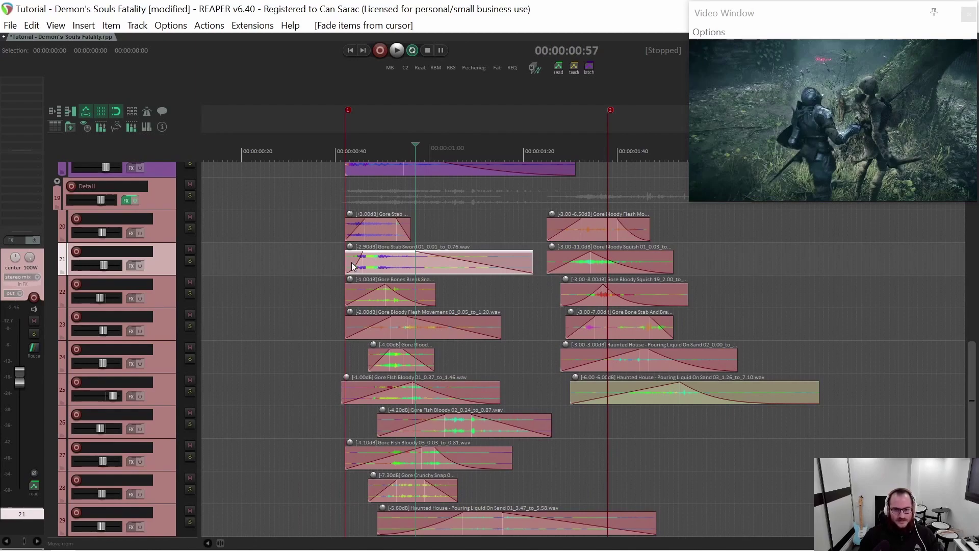
click(326, 258)
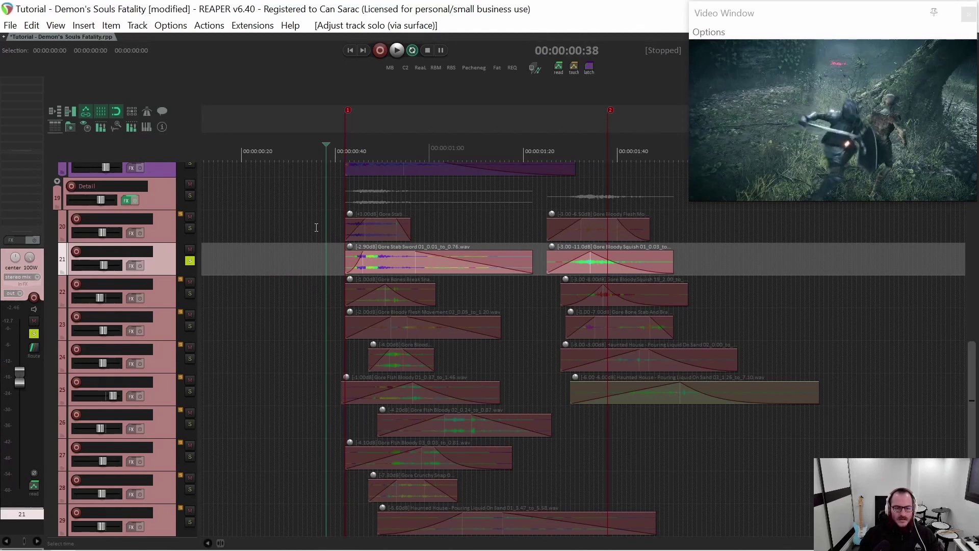
ctrl+click(163, 228)
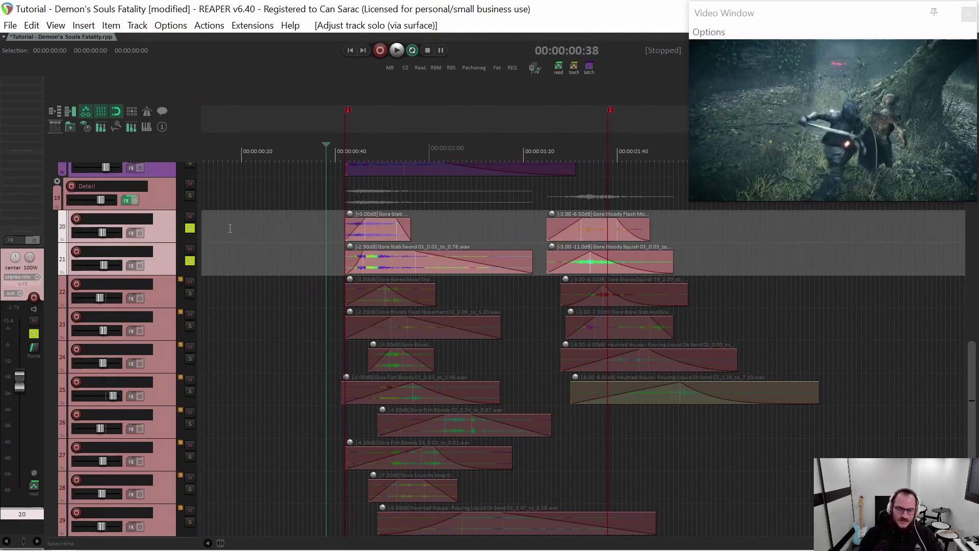
click(190, 294)
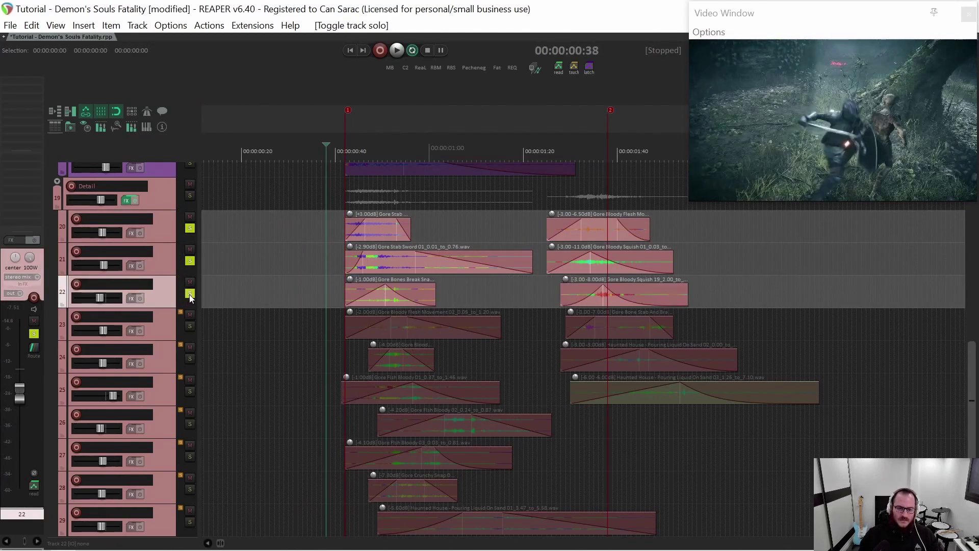
key(space)
Add tracks 23 to 26 one by one to the solo group while auditioning the layers.
click(190, 327)
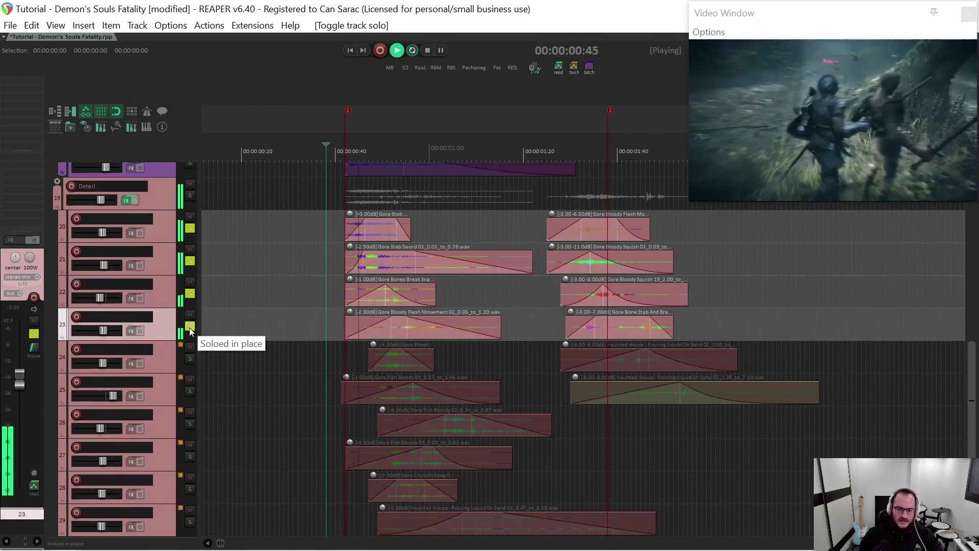
click(191, 359)
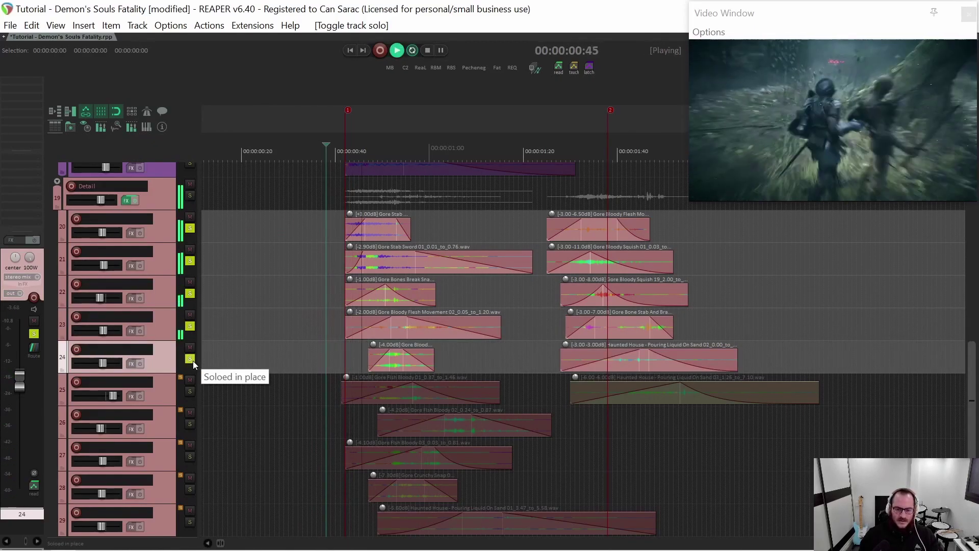
click(191, 393)
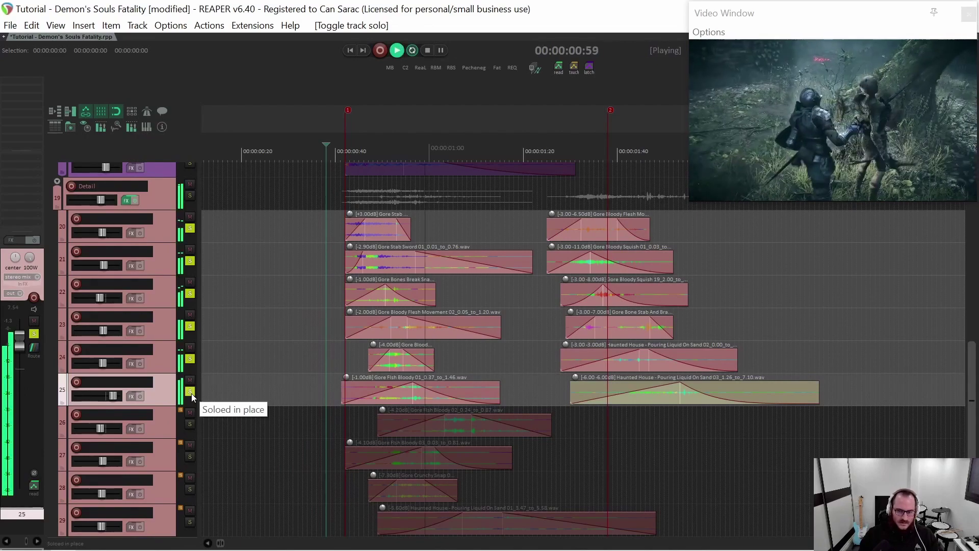
click(190, 424)
key(space)
scroll(358, 332, down, 1)
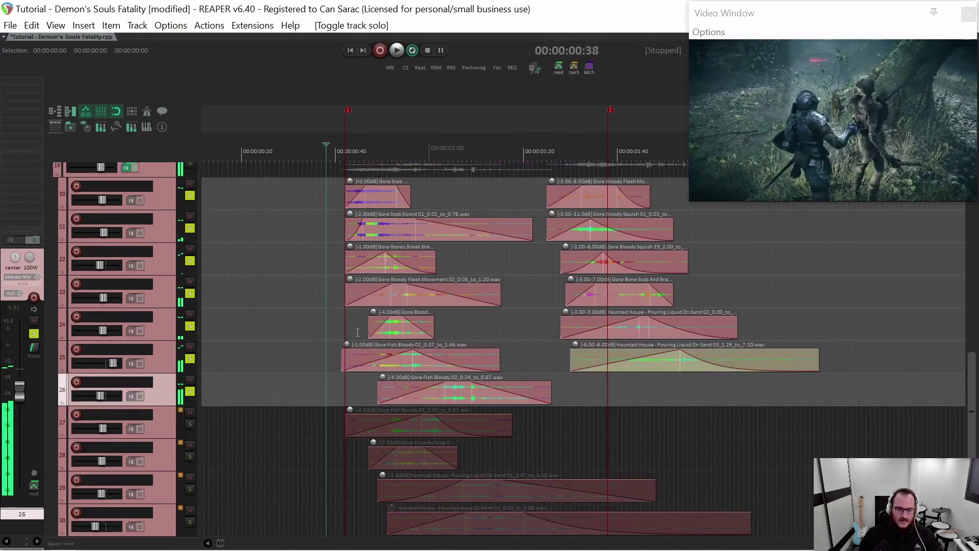
scroll(358, 332, down, 1)
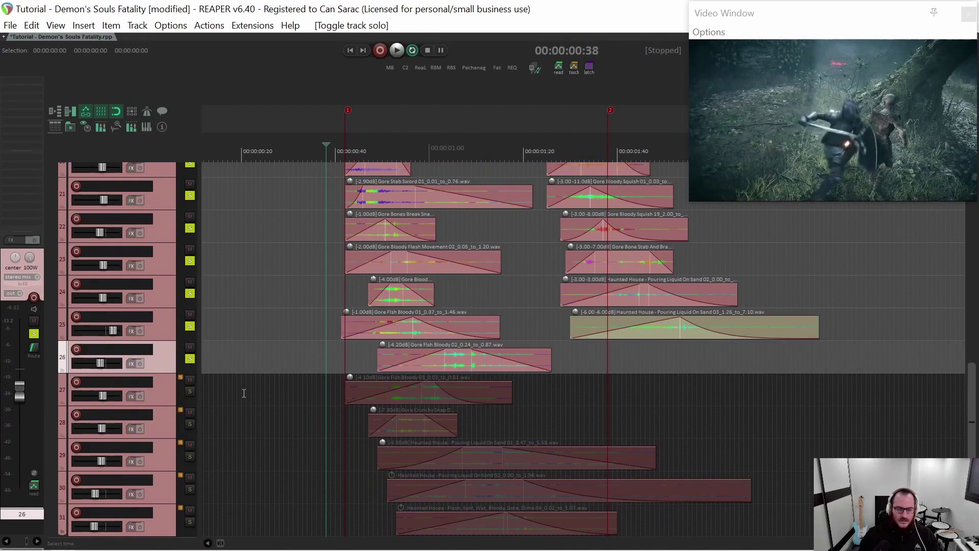
Add track 27 and track 28 to the solo group, playing the combined layers after each addition.
click(189, 391)
key(space)
key(space)
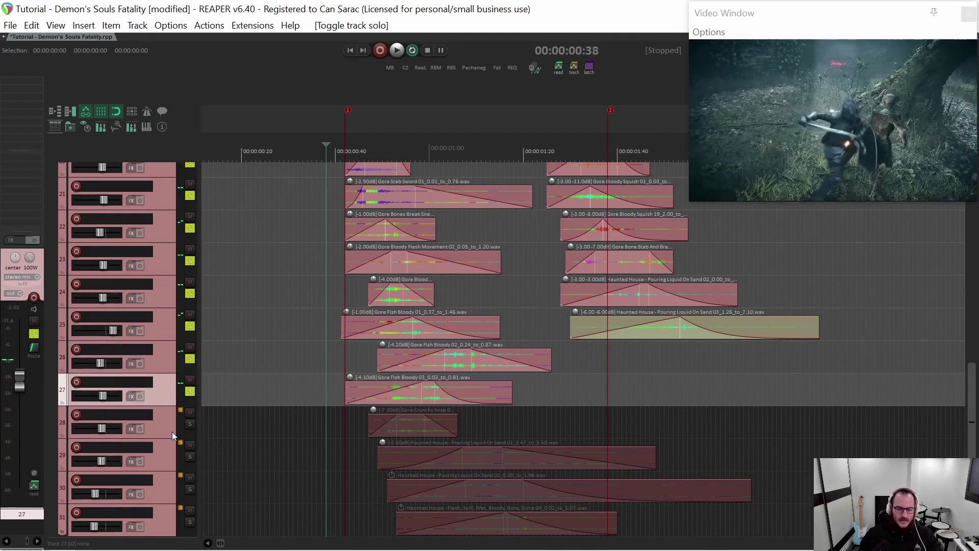
click(190, 424)
key(space)
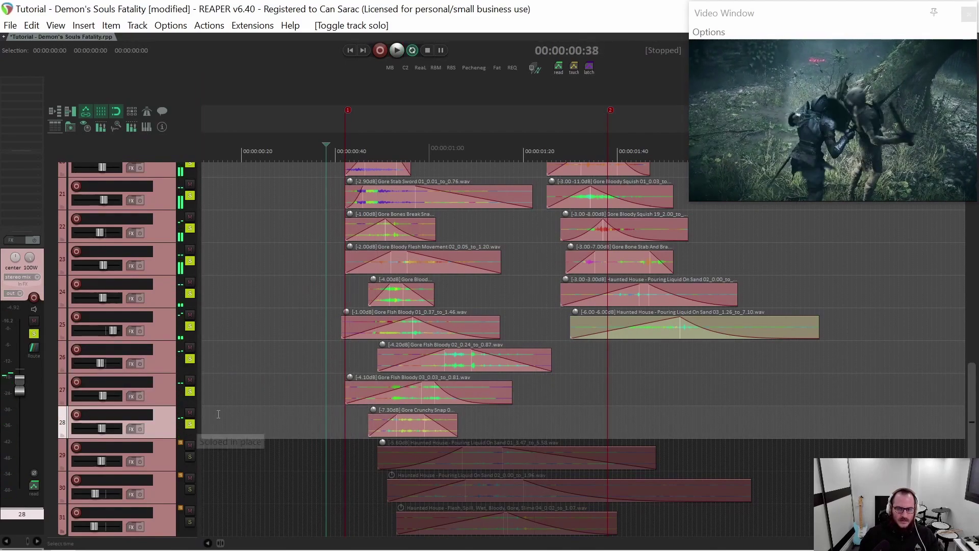
key(space)
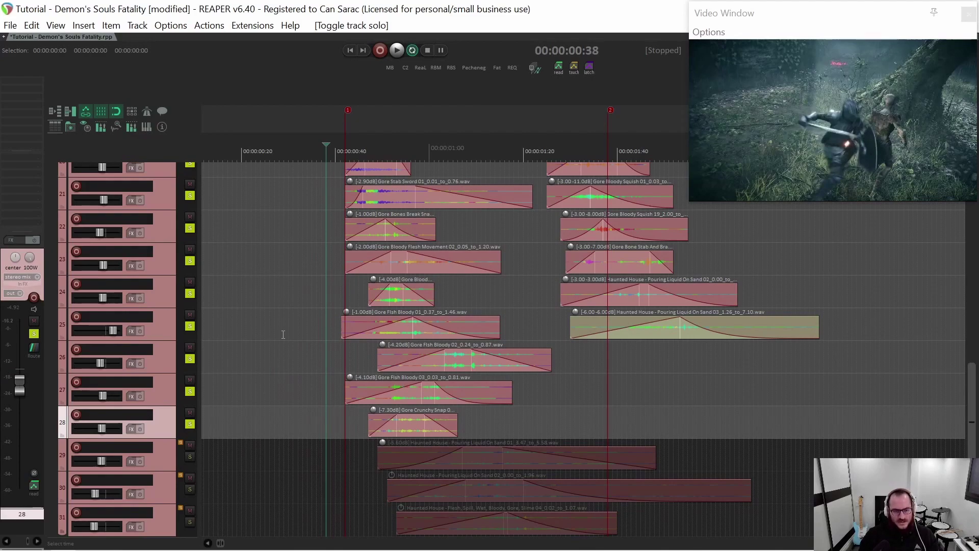
Add tracks 29 to 31 to the solo group, and switch the solo to the Detail folder track at 00:00:00:35.
scroll(269, 348, down, 1)
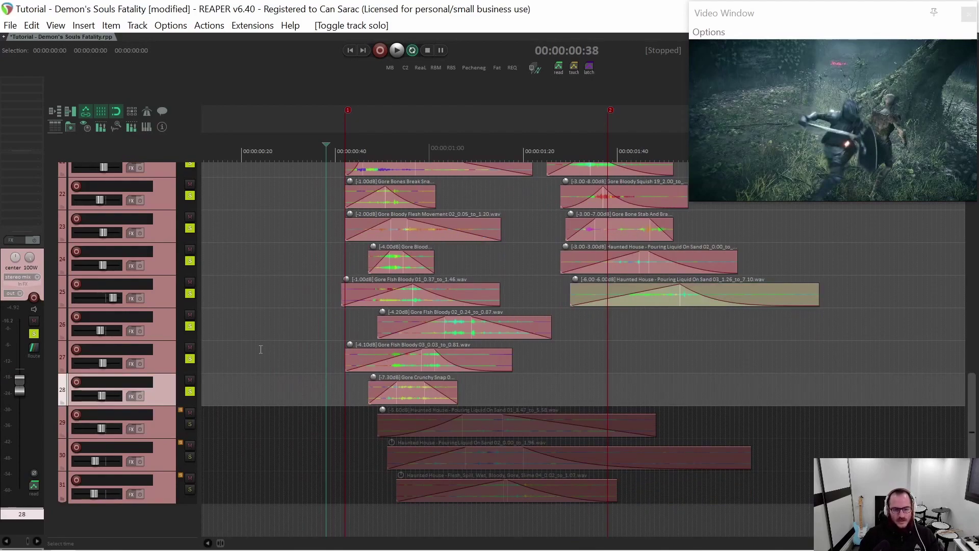
click(189, 424)
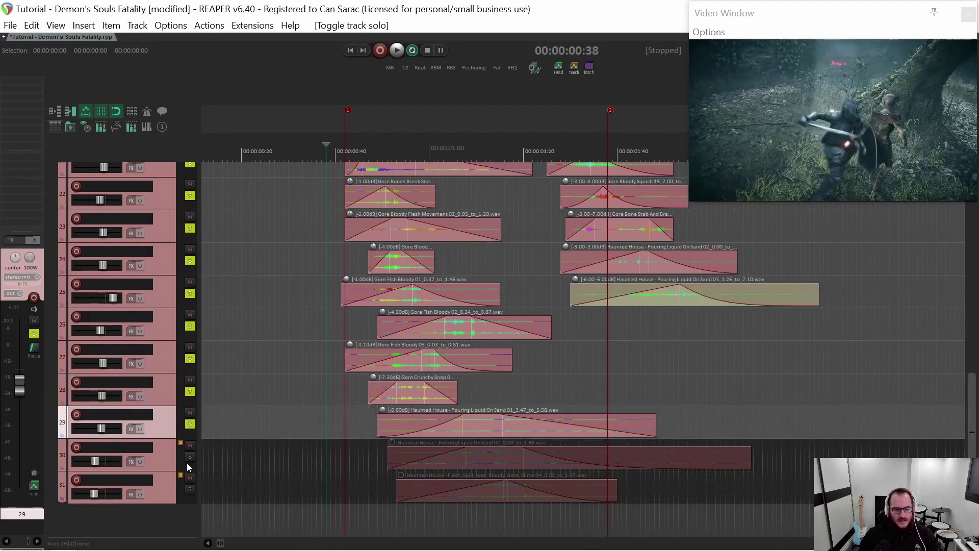
click(191, 459)
click(190, 488)
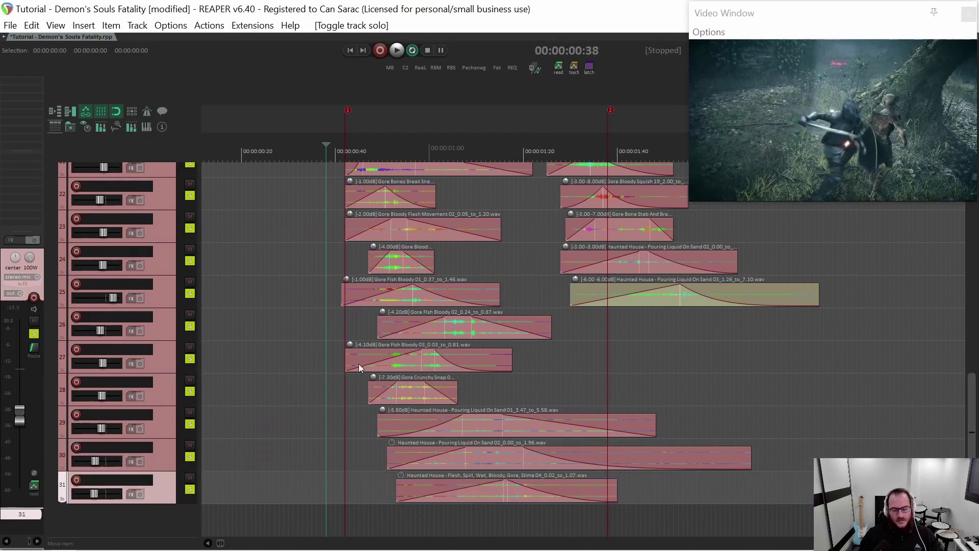
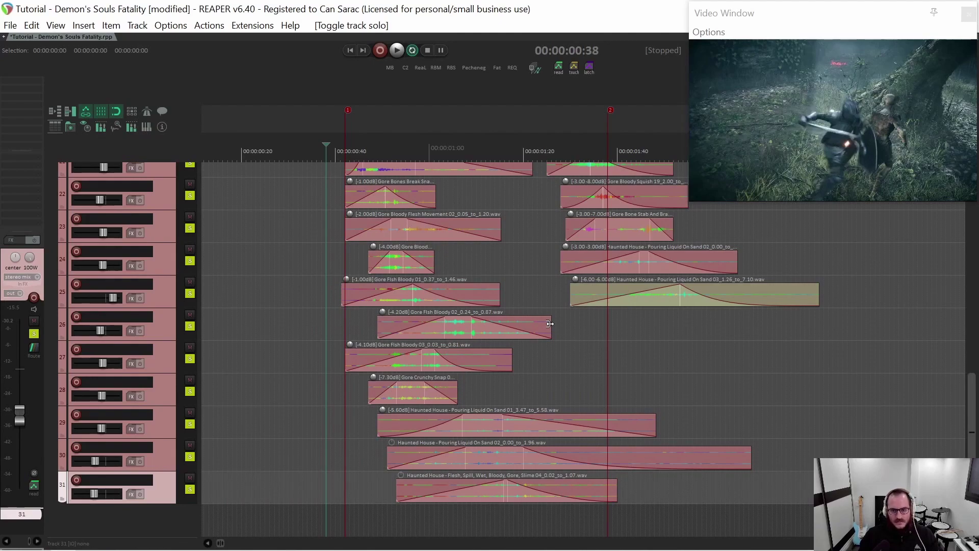
scroll(294, 286, up, 5)
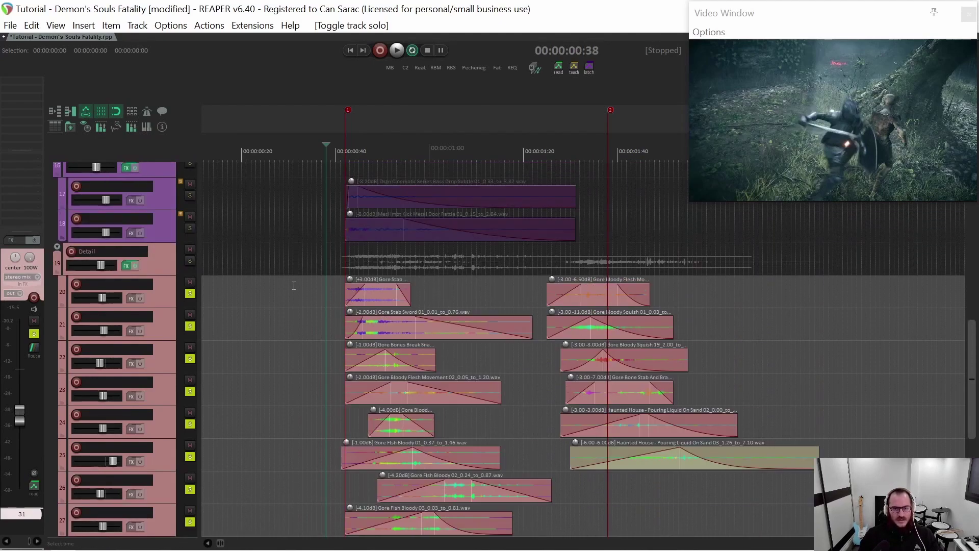
click(311, 260)
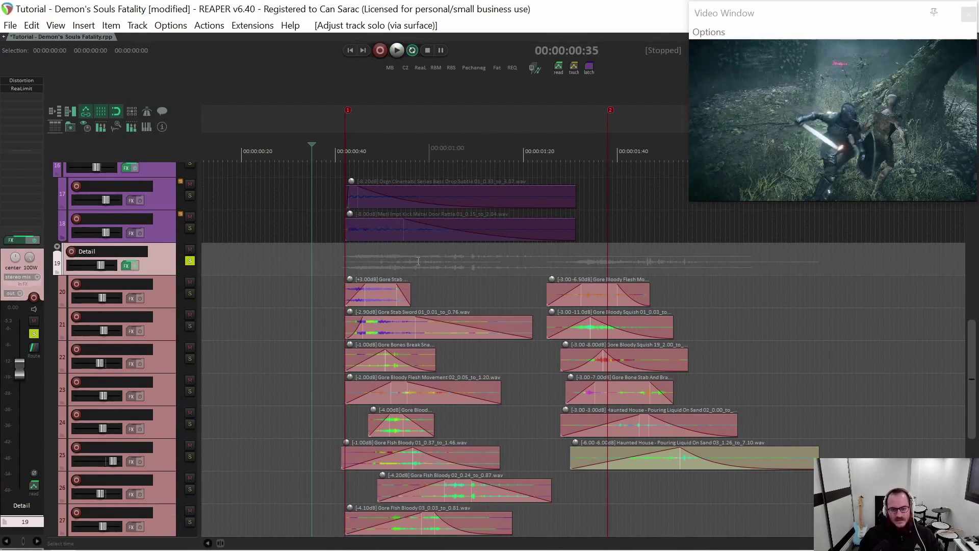
Solo tracks 29 to 31 together and audition the Haunted House liquid and flesh layers from 00:00:00:41.
scroll(411, 386, down, 5)
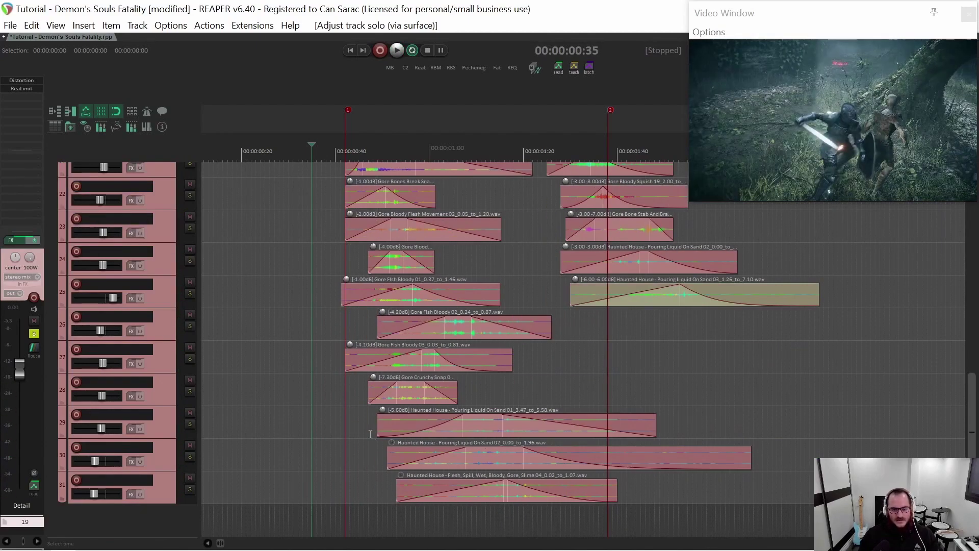
click(177, 417)
shift+click(168, 485)
click(343, 421)
key(space)
key(space)
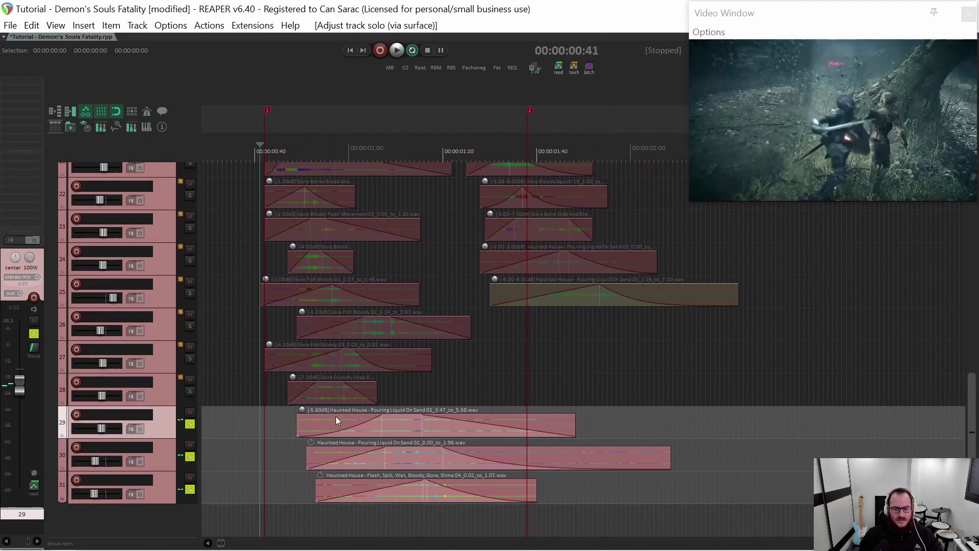
Clear all track solos, save the project and place the edit cursor at 00:00:00:17.
key(ctrl+z)
scroll(368, 303, up, 10)
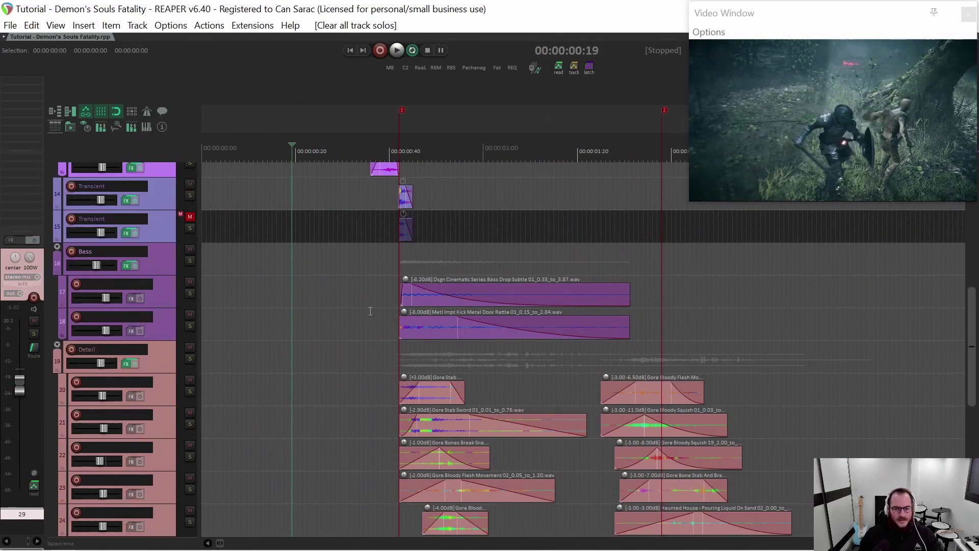
click(283, 301)
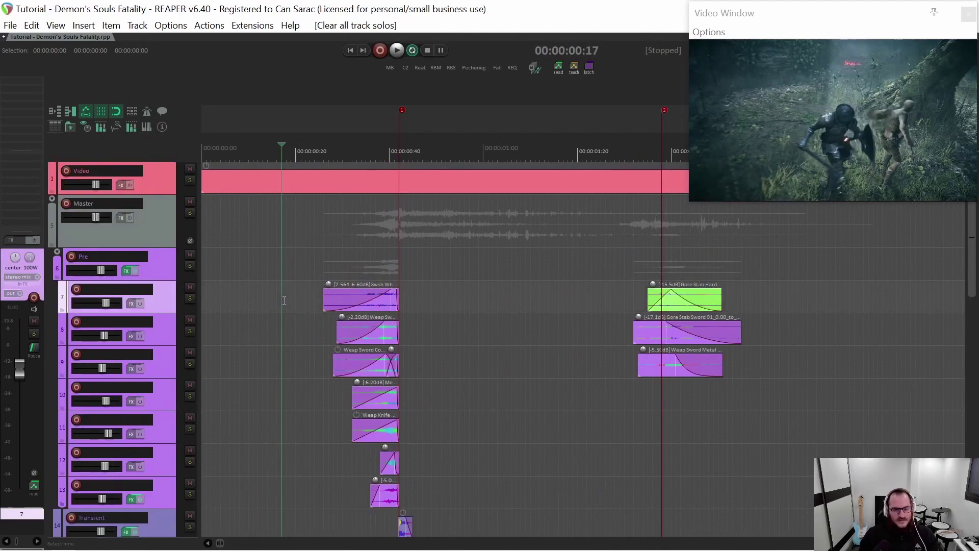
Look over the Detail and Pre layers around marker 2 and place the edit cursor at 00:00:01:29 on the Pre track.
scroll(758, 404, down, 10)
scroll(757, 404, down, 2)
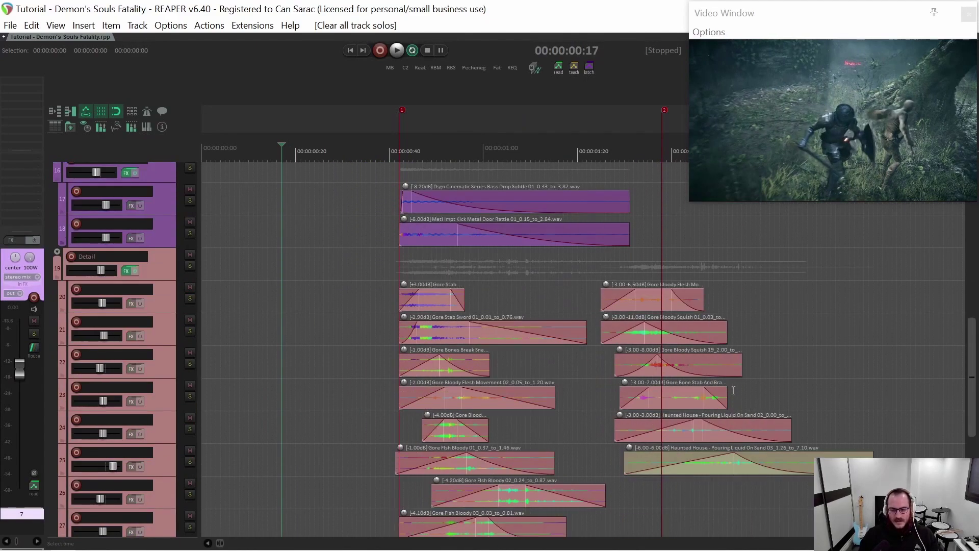
scroll(740, 396, up, 3)
scroll(641, 372, down, 2)
scroll(641, 369, right, 2)
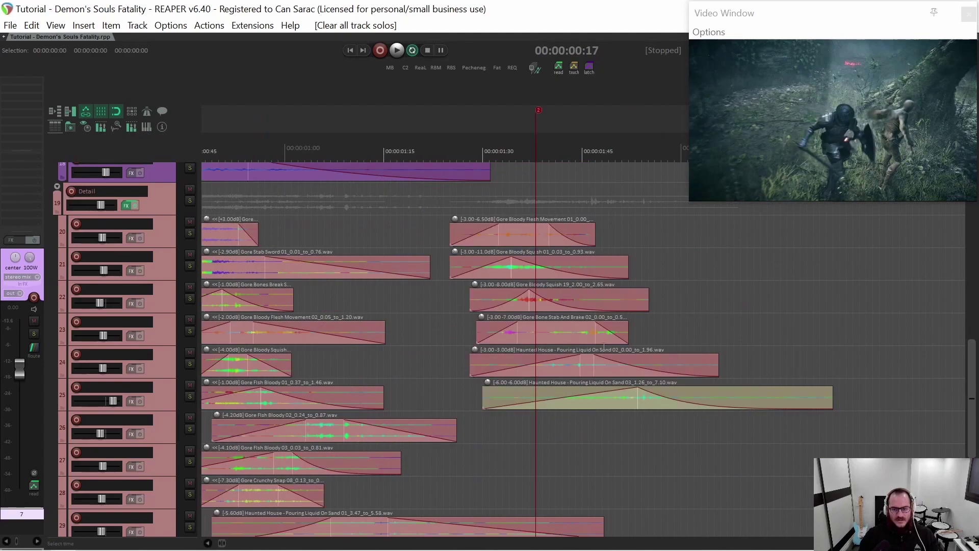
scroll(587, 346, up, 10)
click(468, 284)
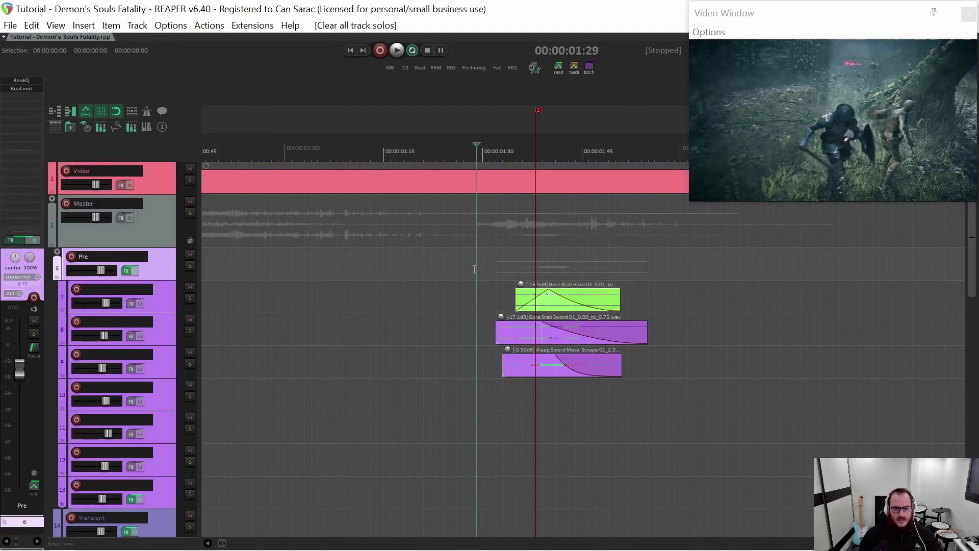
Check the Transient tracks around marker 2, placing the edit cursor at 00:00:01:34 and 00:00:01:37.
scroll(517, 360, down, 6)
click(518, 360)
scroll(522, 355, up, 2)
click(508, 388)
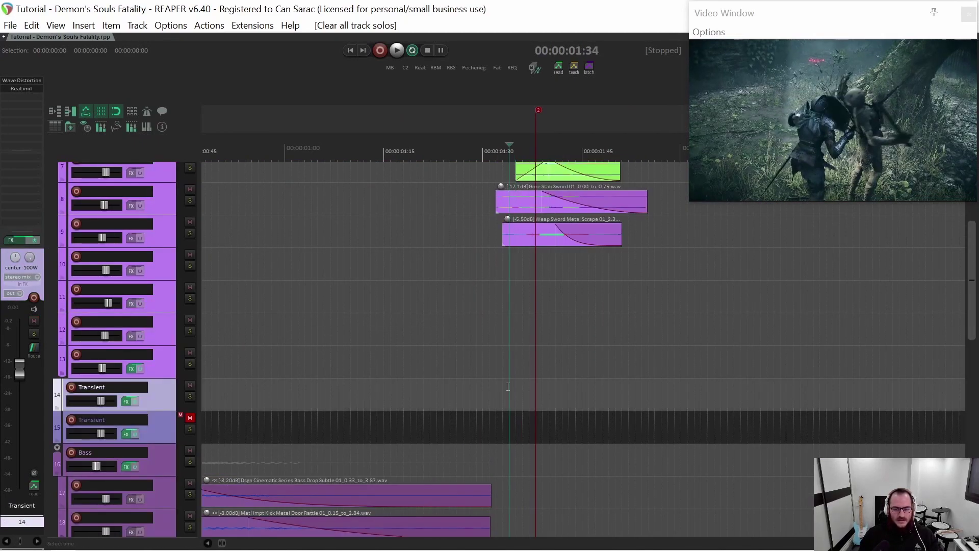
click(537, 393)
mouse_move(536, 389)
mouse_down()
mouse_move(635, 393)
mouse_move(513, 393)
mouse_move(530, 395)
mouse_up()
scroll(530, 397, up, 5)
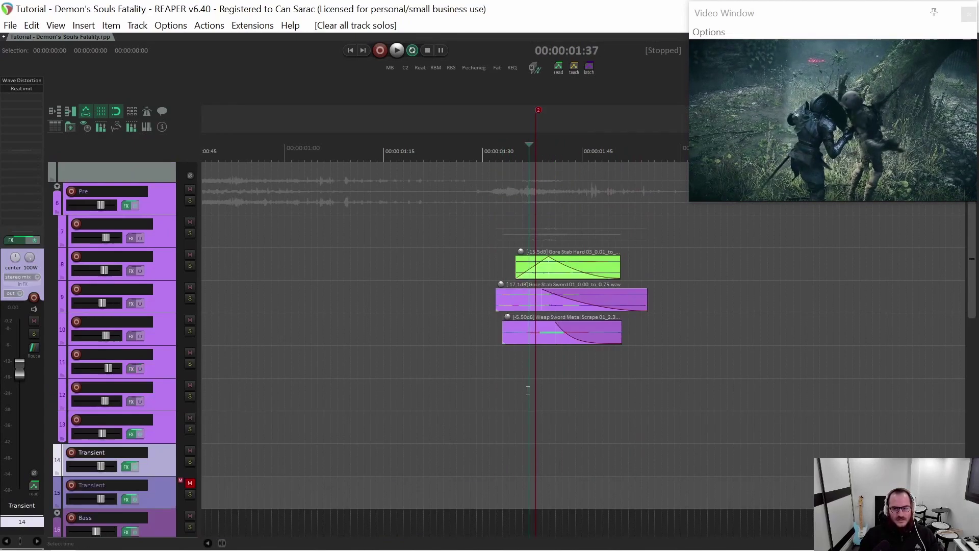
Solo the Pre folder track and audition its sounds around marker 2 repeatedly from 00:00:01:28.
click(468, 267)
key(F6)
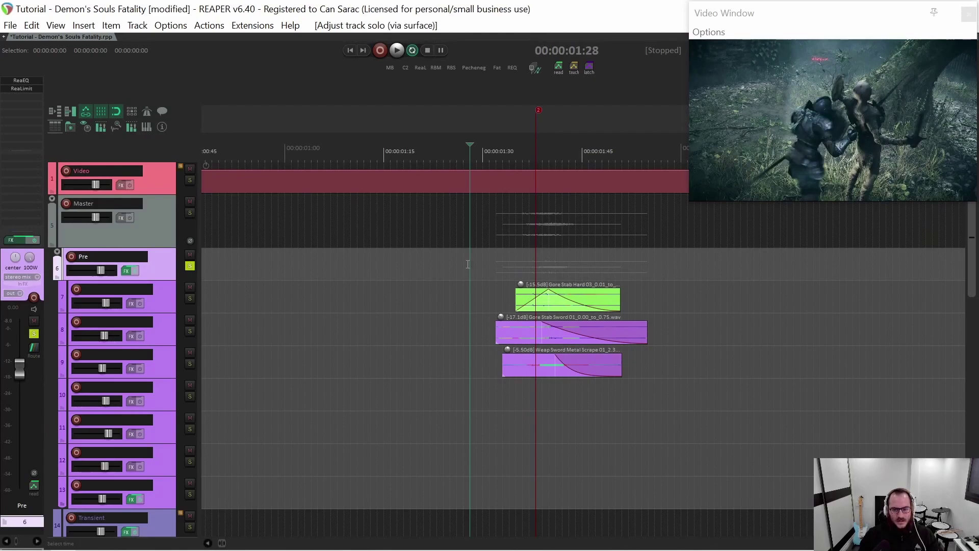
key(space)
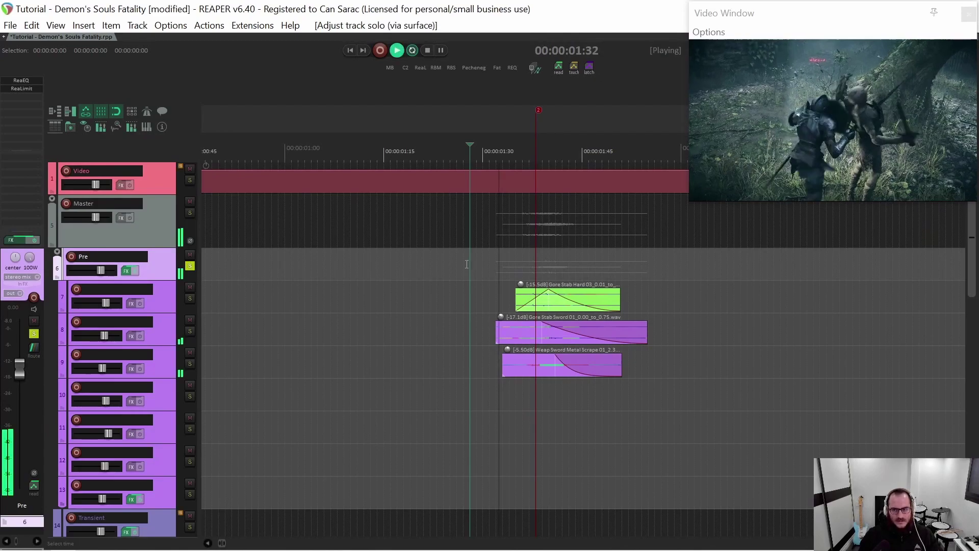
key(space)
key(space)
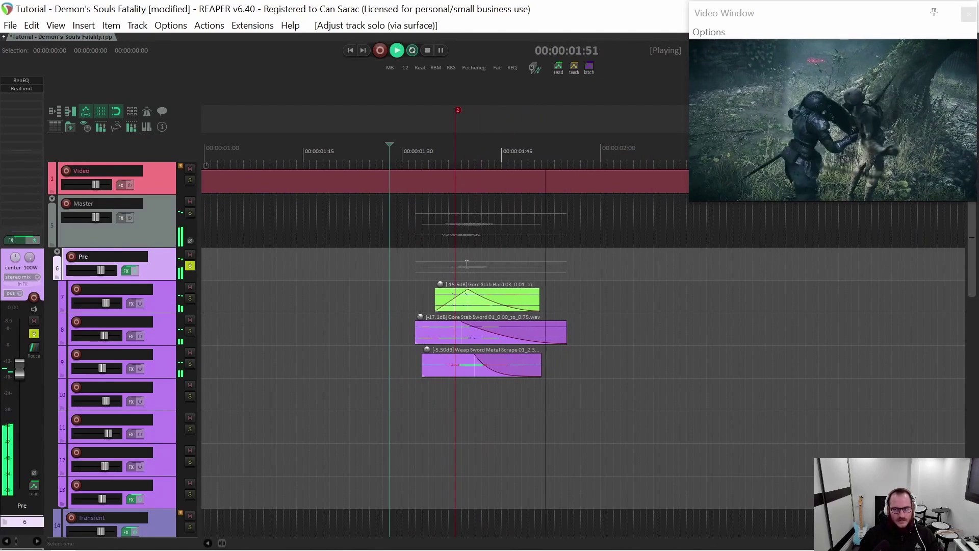
key(space)
key(space)
key(space)
Solo the Detail folder track and play its gore layers from just before marker 2.
scroll(456, 286, down, 2)
scroll(455, 285, down, 8)
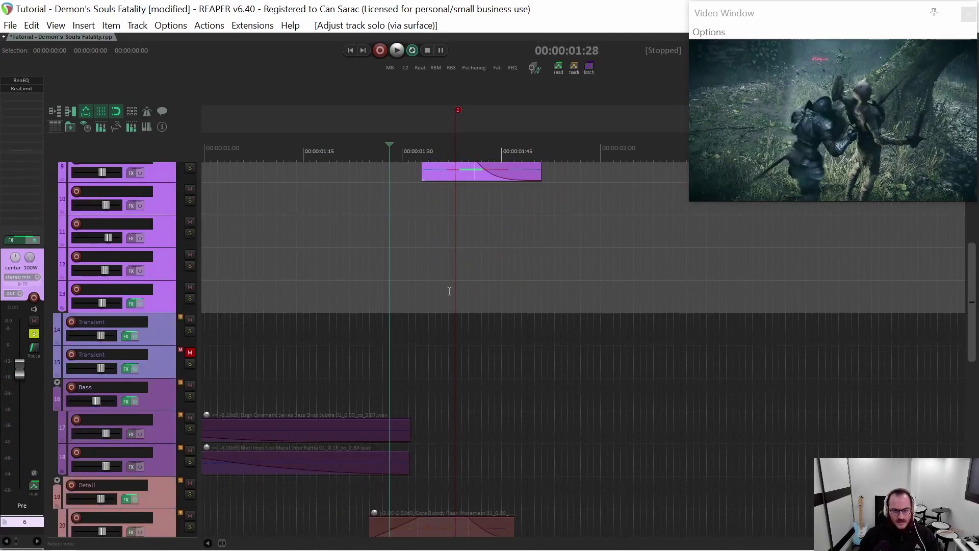
click(360, 361)
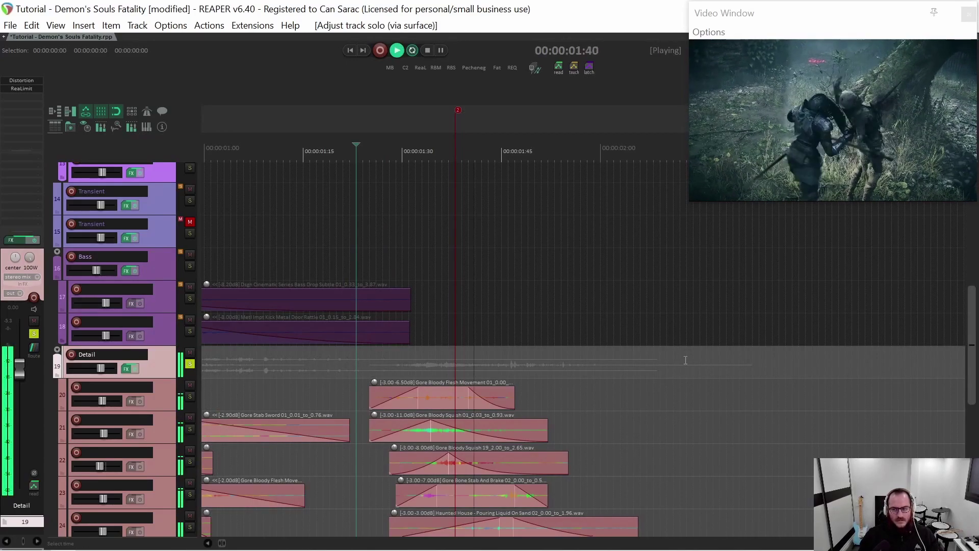
Review the Detail layers around markers 1 and 2 and place the edit cursor at 00:00:01:34 on track 25.
scroll(679, 359, right, 3)
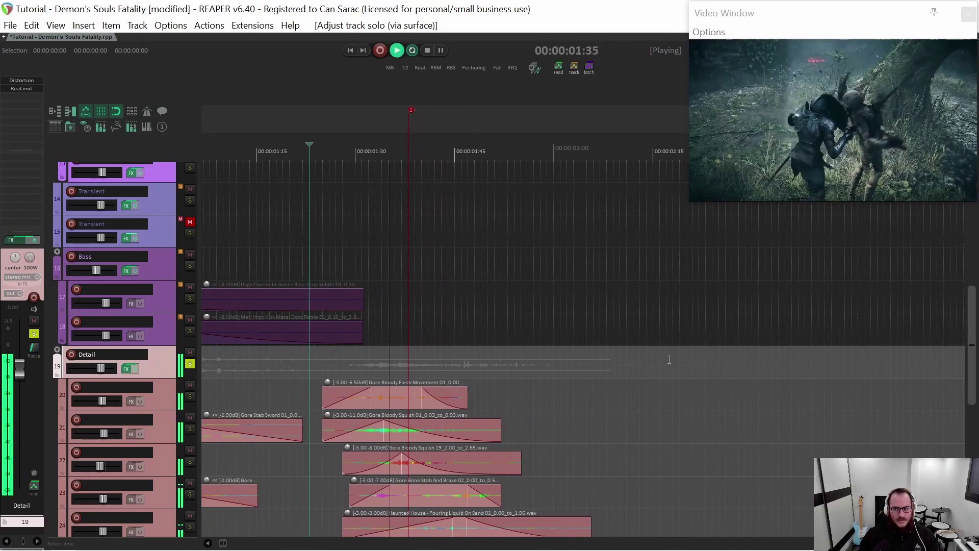
scroll(600, 390, down, 2)
scroll(607, 382, down, 3)
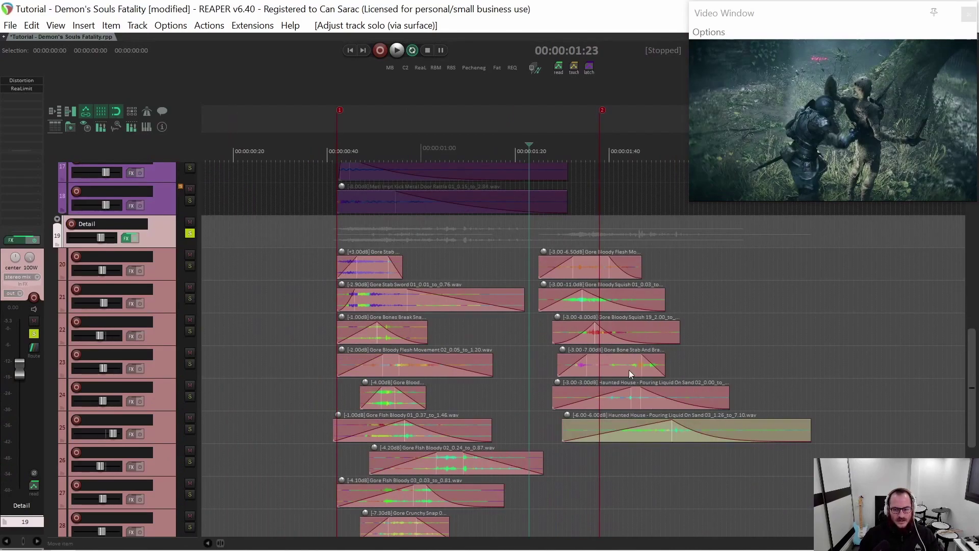
scroll(540, 263, up, 2)
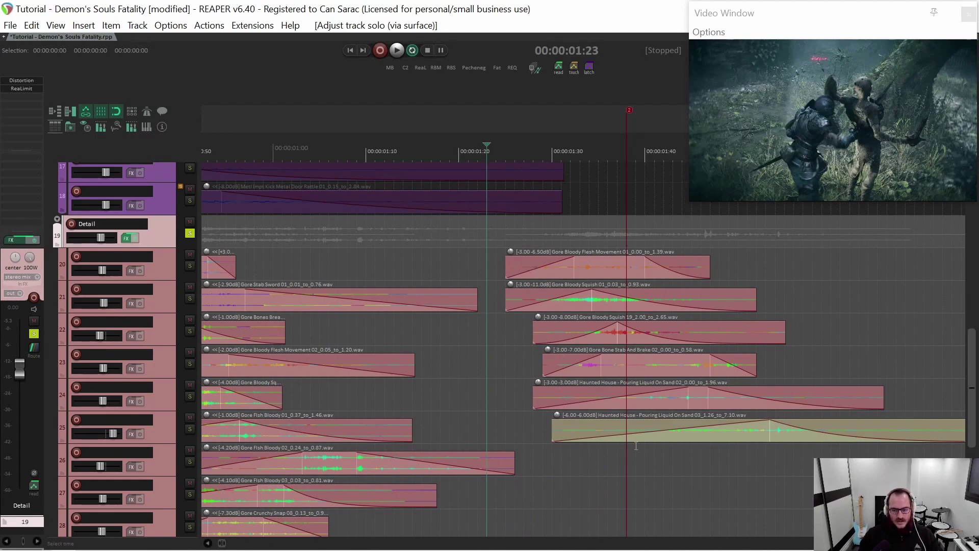
drag(533, 276, 579, 397)
click(589, 438)
scroll(589, 436, down, 2)
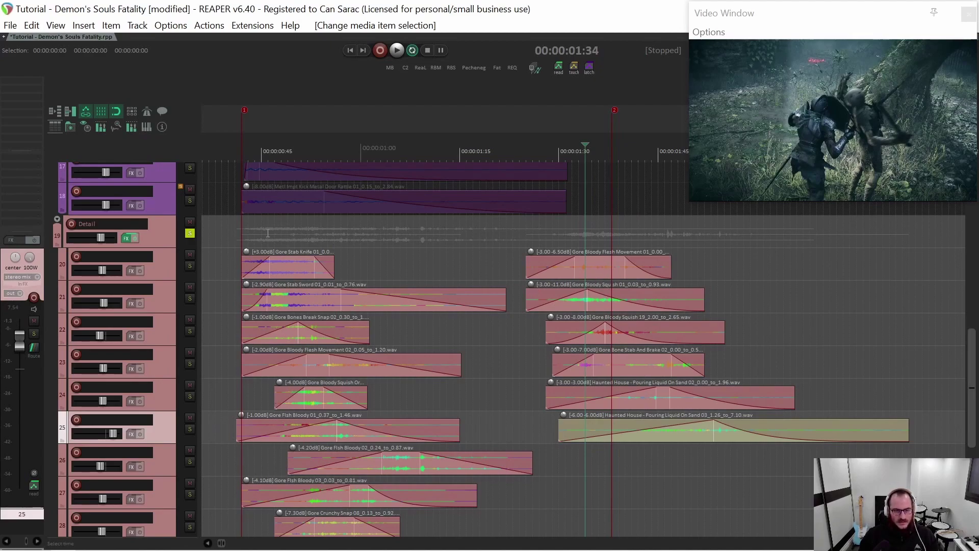
Play the soloed Detail layers from 00:00:00:38 and compare the sounds around markers 1 and 2.
click(221, 230)
key(space)
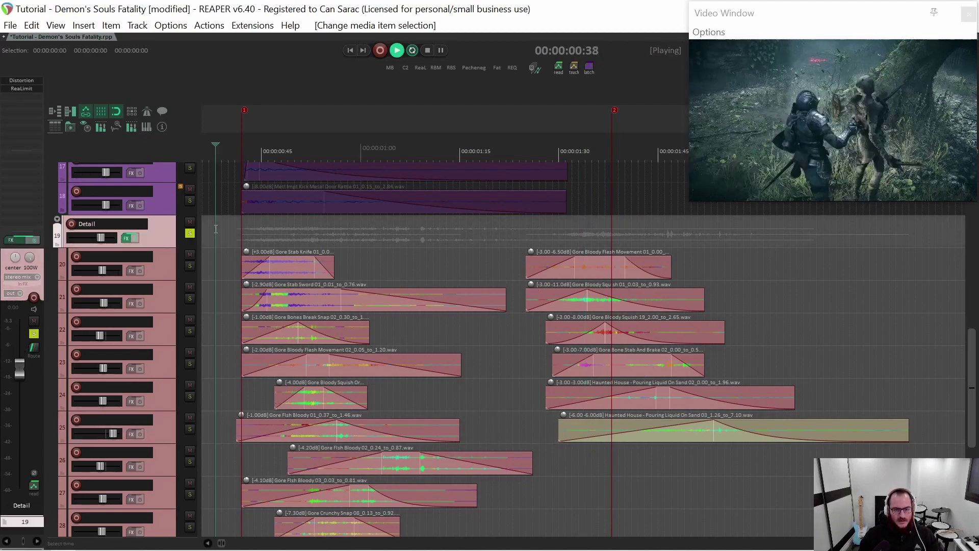
key(space)
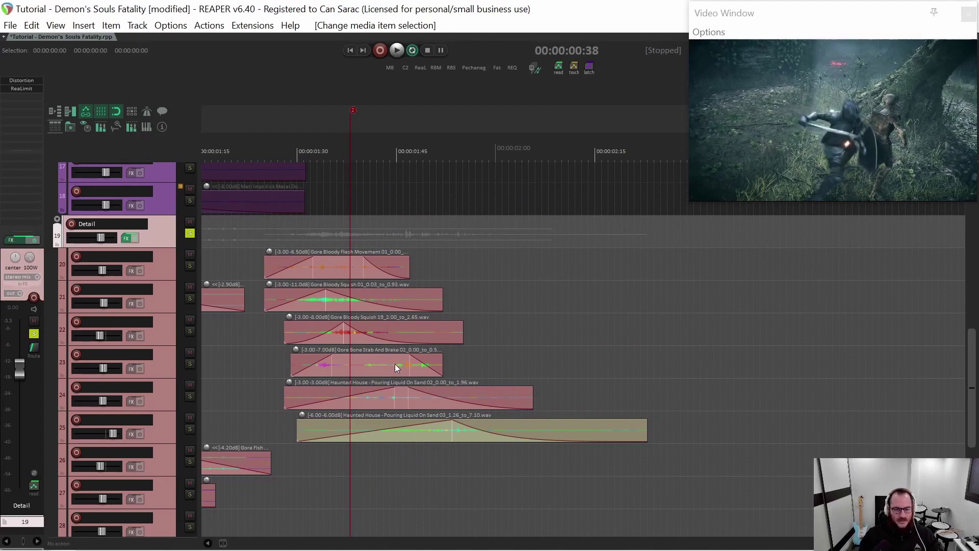
scroll(510, 267, left, 3)
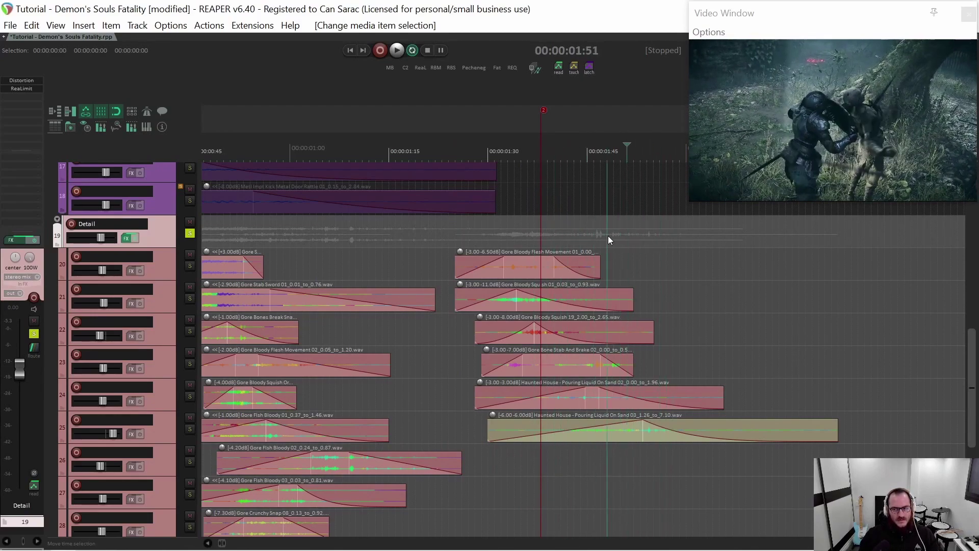
scroll(349, 239, left, 6)
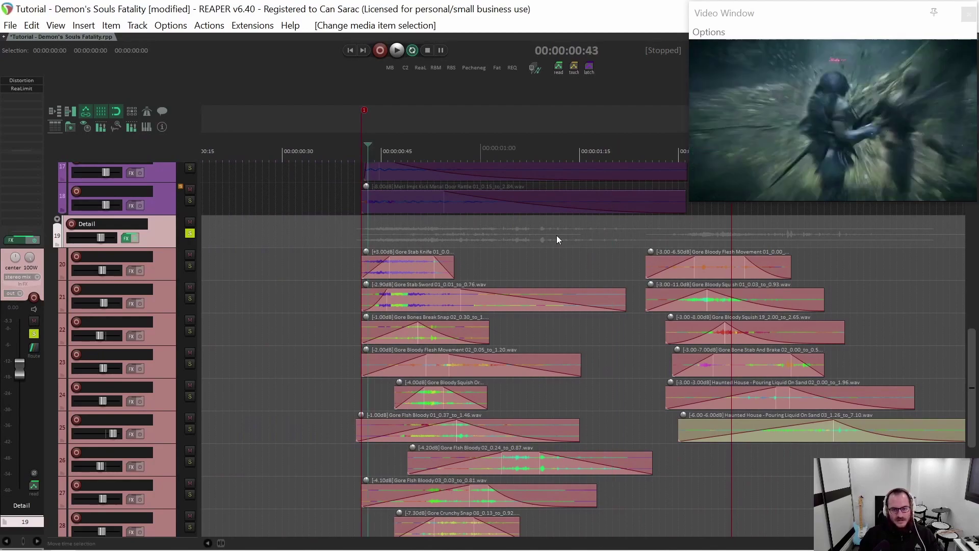
scroll(464, 234, right, 3)
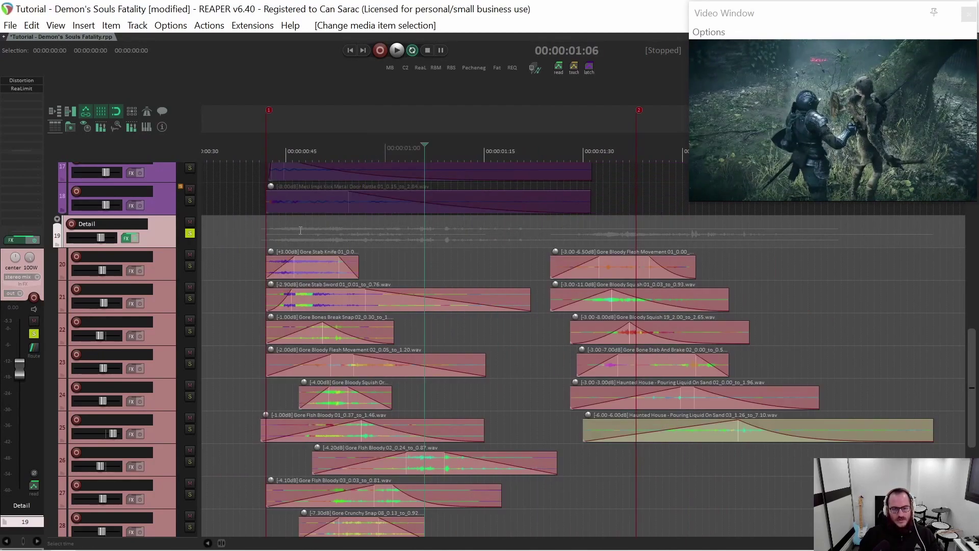
Try lengthening the marker 2 items on tracks 20 to 24, audition them from 00:00:01:24, and undo the change.
drag(847, 404, 808, 263)
click(542, 228)
key(space)
key(space)
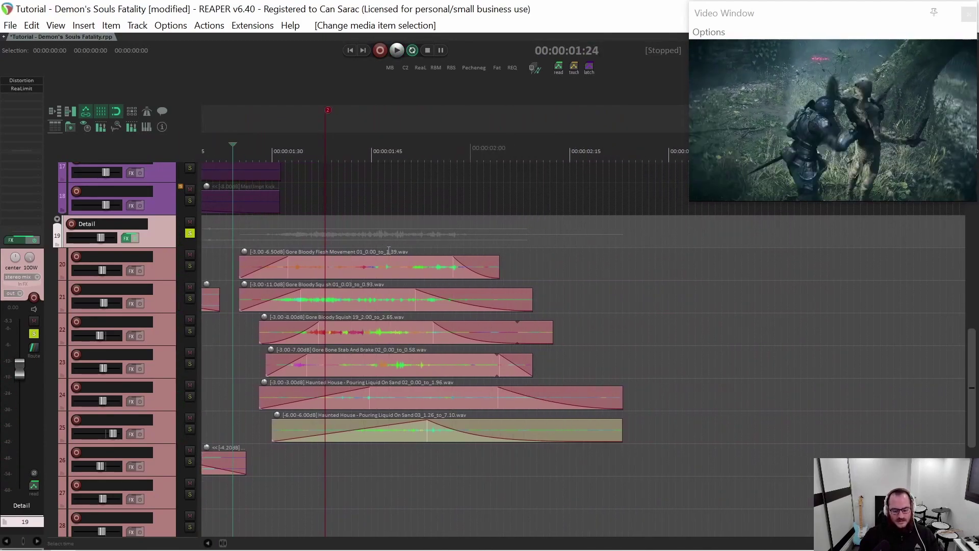
key(ctrl+z)
key(ctrl+z)
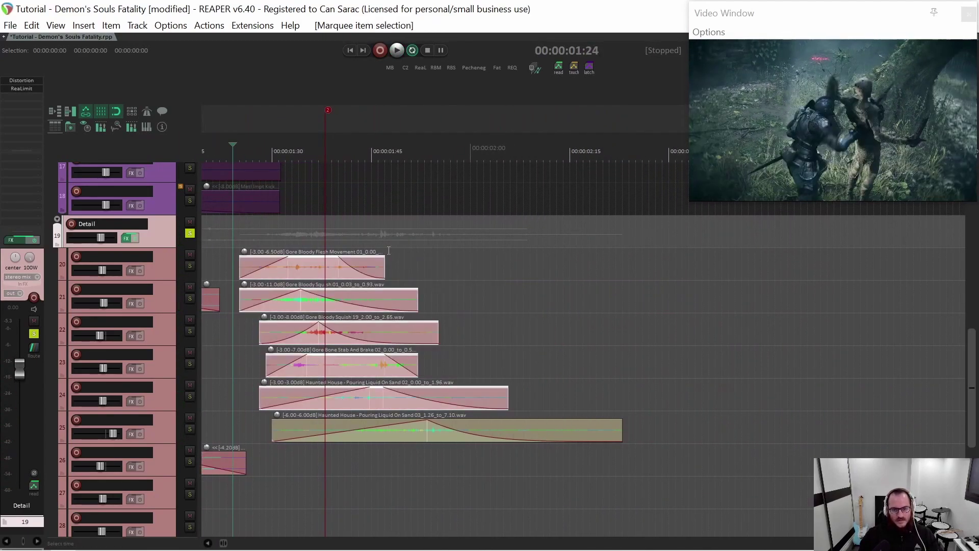
Compare the Detail sounds of both hits, placing the edit cursor at 00:00:00:49 and 00:00:01:36.
scroll(402, 259, left, 3)
scroll(402, 259, left, 3)
drag(249, 227, 392, 238)
click(288, 233)
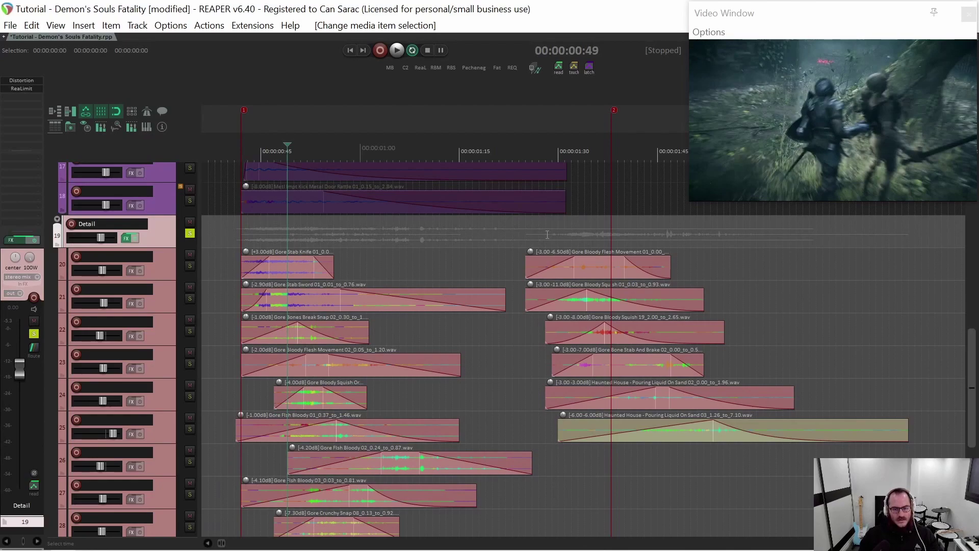
click(599, 238)
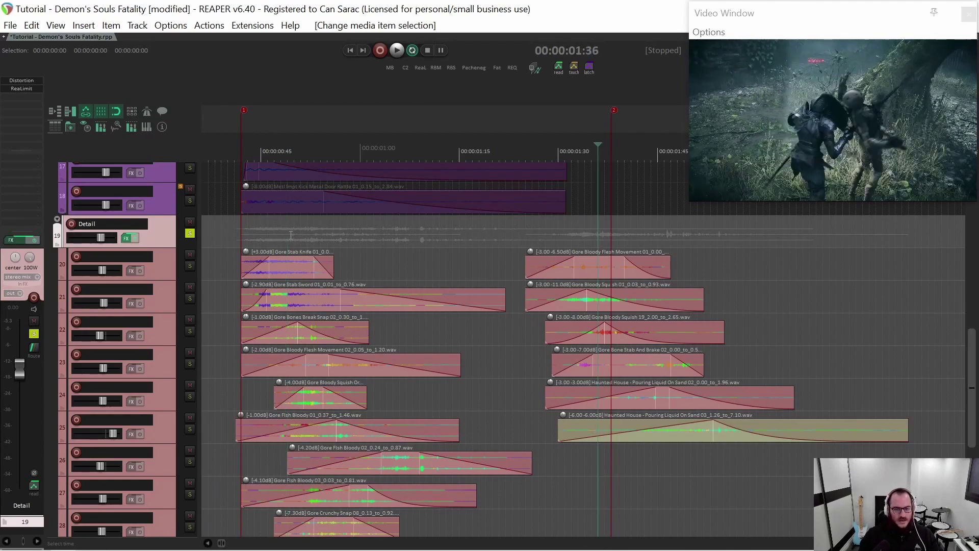
scroll(502, 234, left, 5)
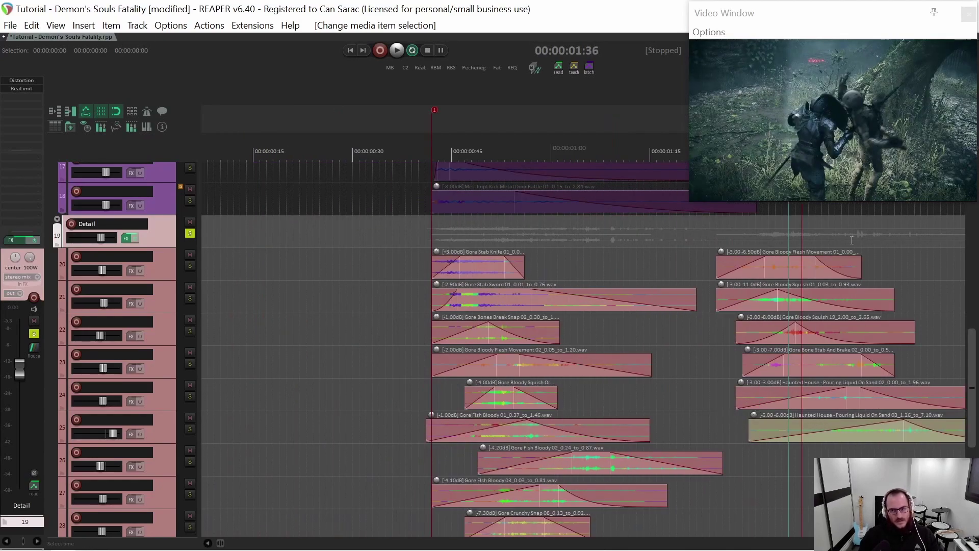
Clear the Detail folder track's solo and review the layers from Detail up to the Video track.
scroll(512, 256, down, 3)
key(ctrl+z)
scroll(512, 256, down, 1)
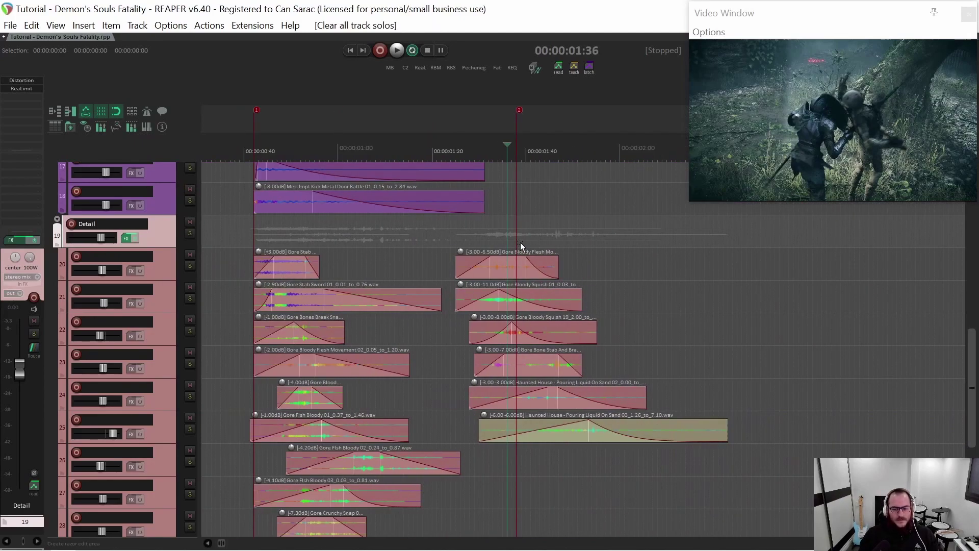
scroll(522, 246, up, 2)
scroll(525, 265, down, 4)
scroll(538, 319, up, 7)
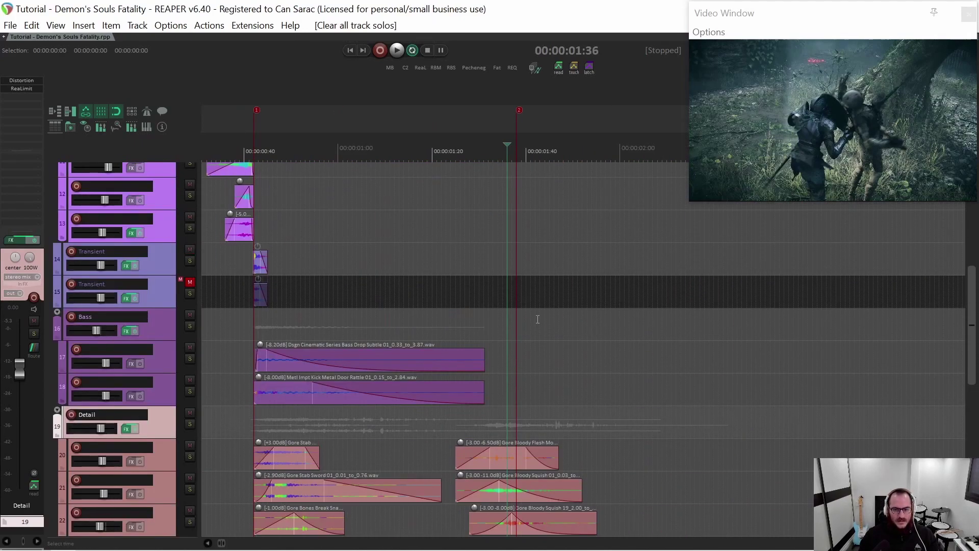
scroll(537, 319, up, 4)
scroll(532, 322, up, 5)
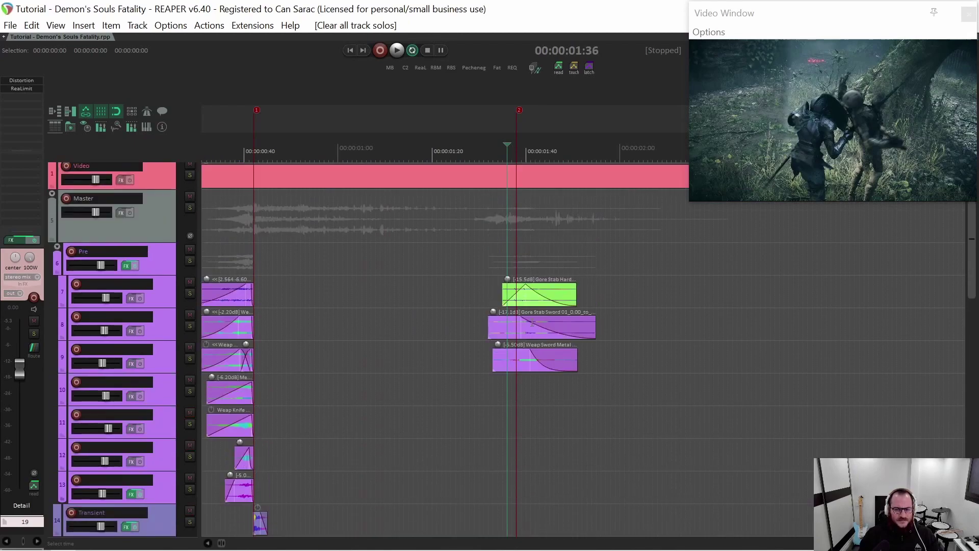
Check the Pre layers across the whole clip and place the edit cursor at 00:00:00:06 on the Pre track.
scroll(531, 324, down, 3)
scroll(317, 296, up, 3)
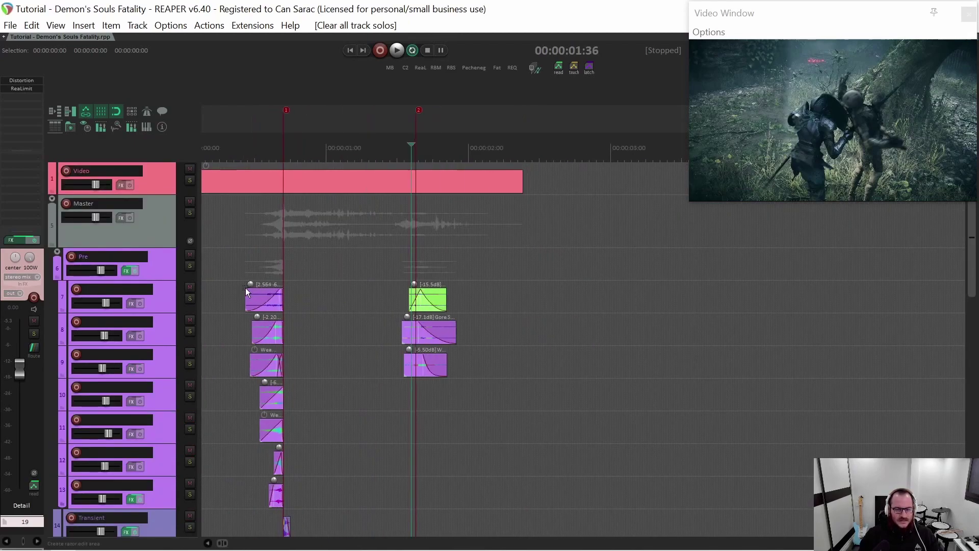
click(298, 255)
click(243, 260)
click(222, 268)
Select the Detail folder track, open its Distortion effect and check the available presets.
scroll(220, 274, down, 6)
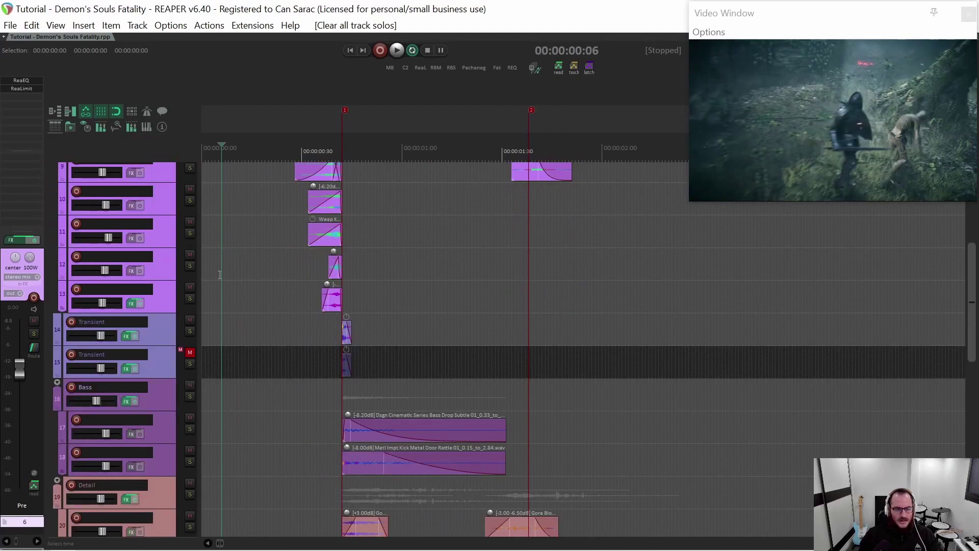
scroll(220, 275, down, 4)
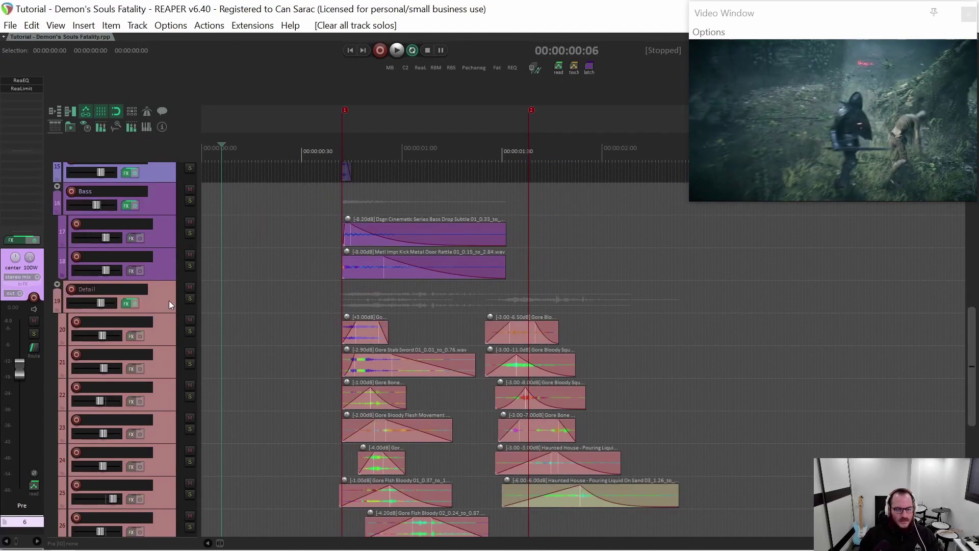
click(170, 305)
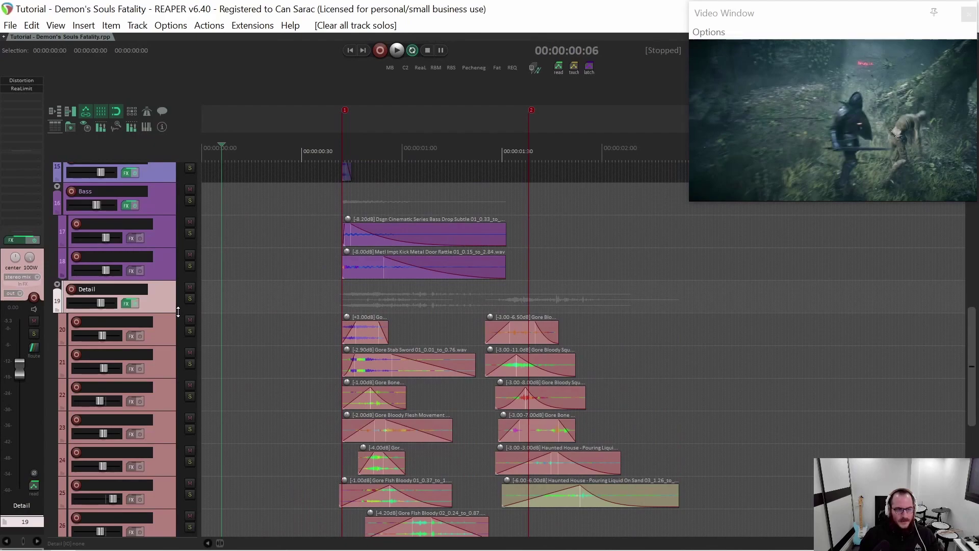
click(26, 82)
drag(674, 343, 728, 257)
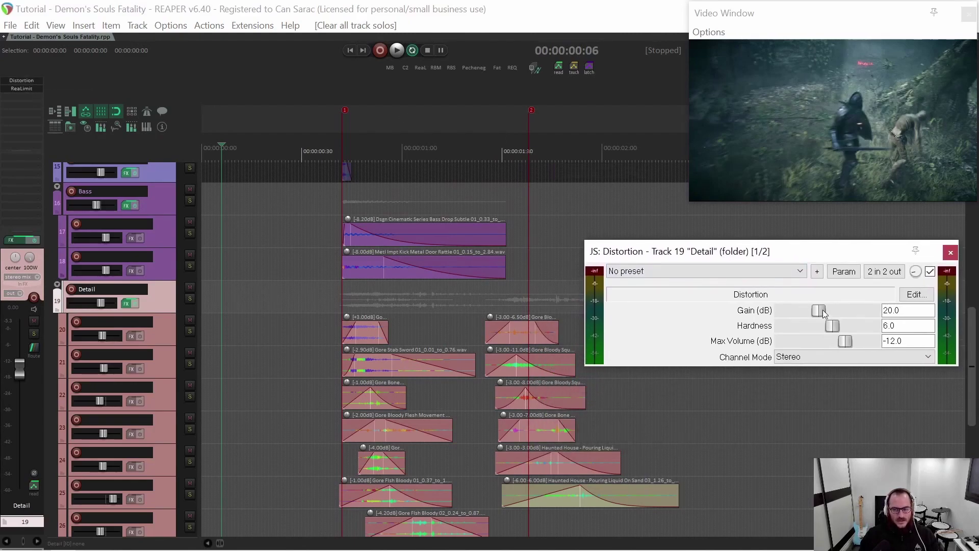
click(739, 271)
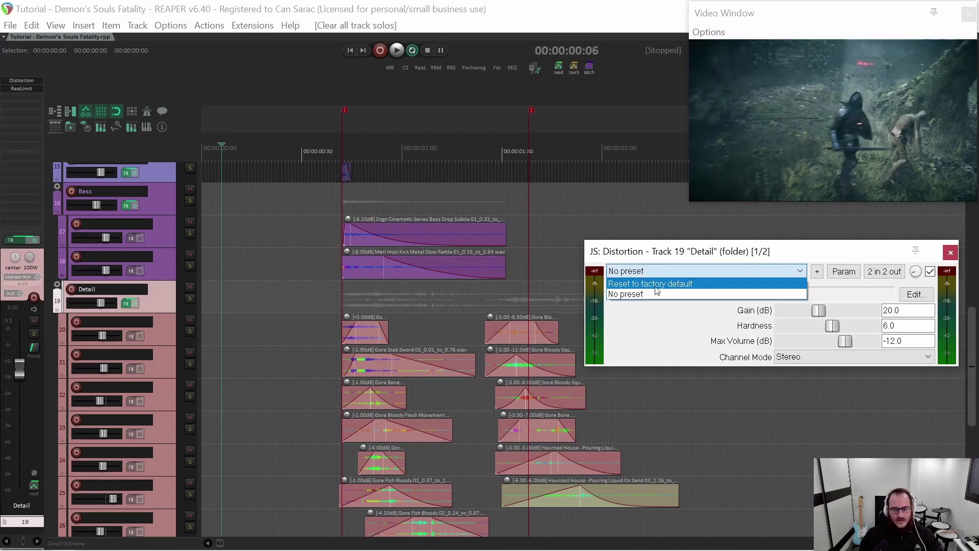
click(665, 269)
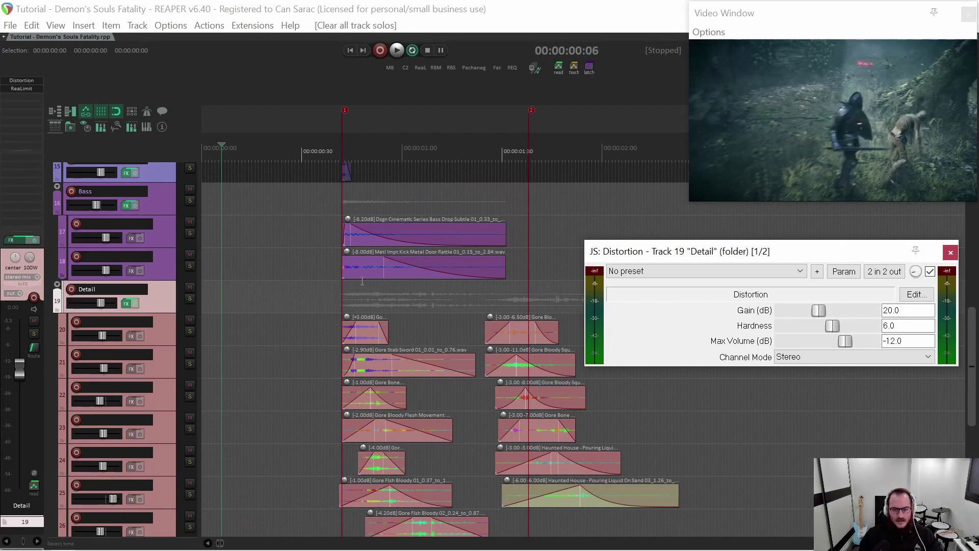
Solo the Detail folder track and audition the range 00:00:00:39 to 00:00:02:26 with its Distortion effect bypassed.
drag(339, 292, 668, 306)
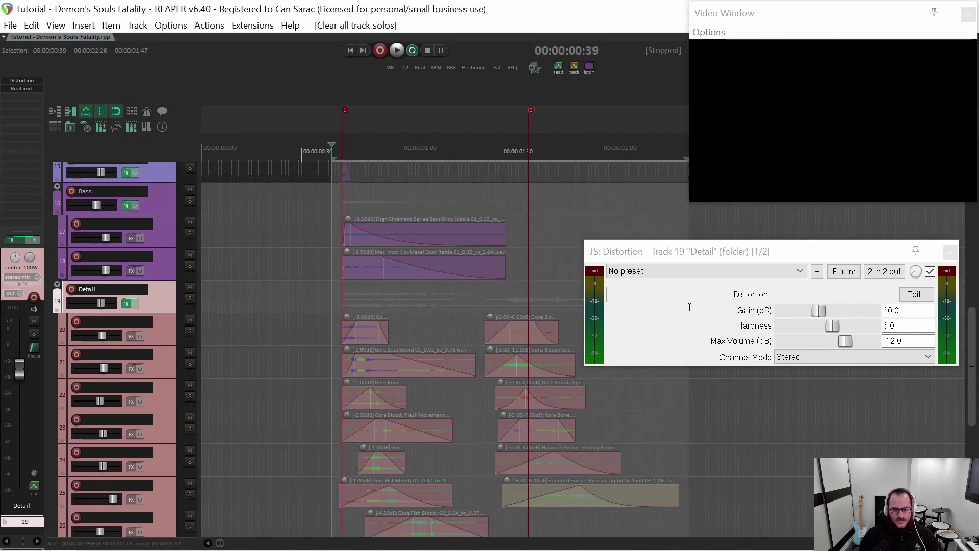
key(alt+s)
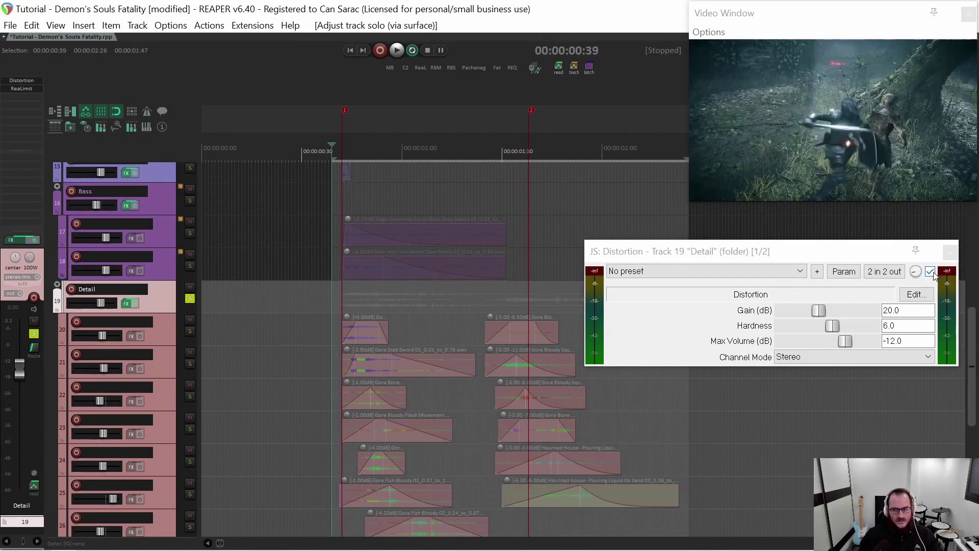
click(930, 271)
key(space)
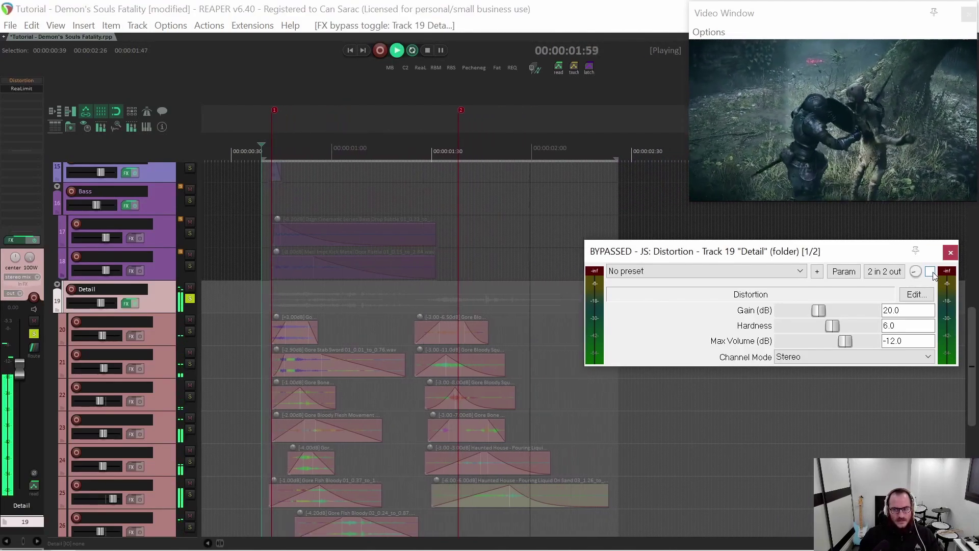
key(space)
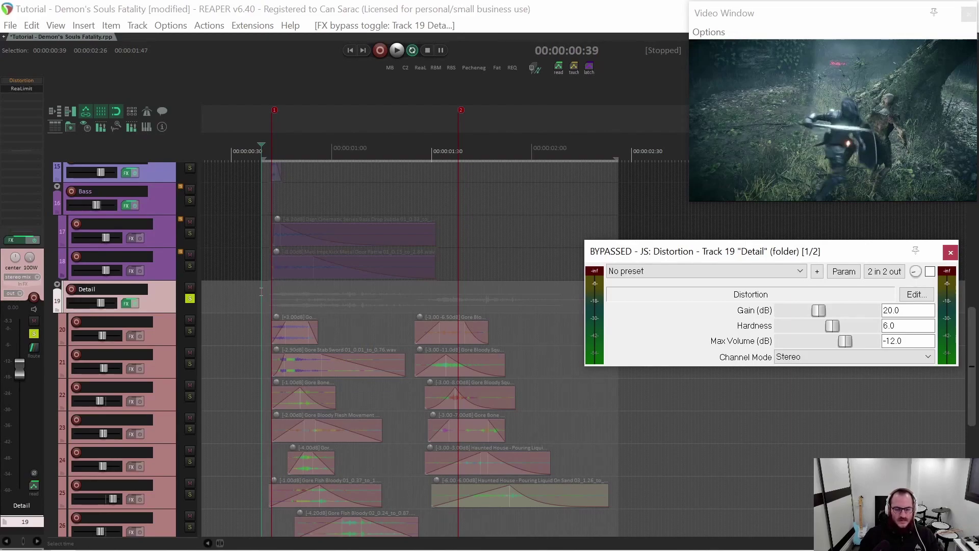
key(space)
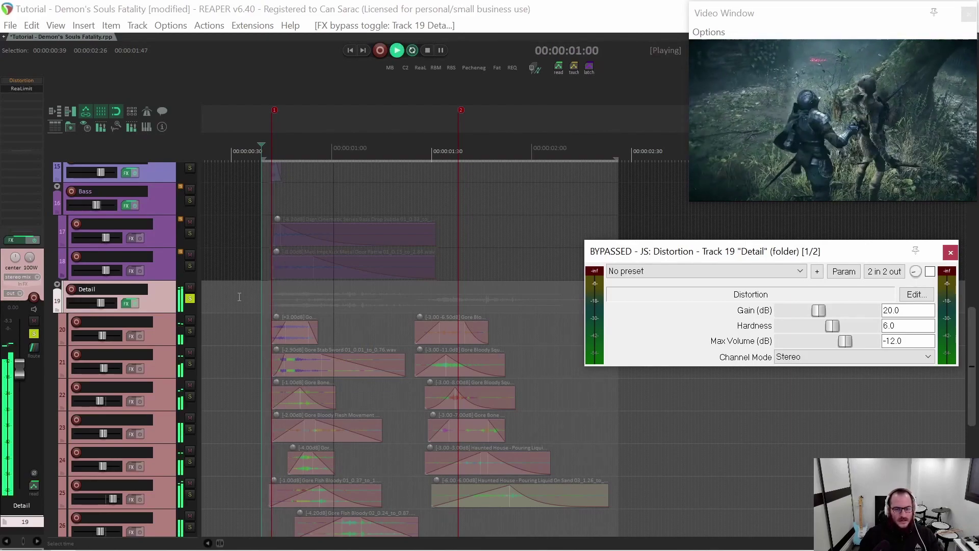
key(space)
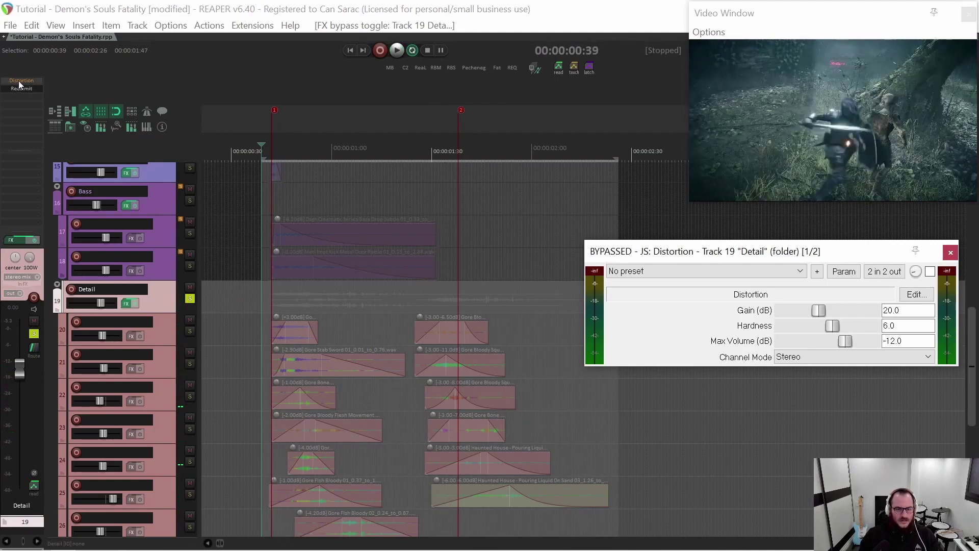
Re-enable the Detail track's Distortion effect and play the selected range again for comparison.
shift+click(7, 81)
key(space)
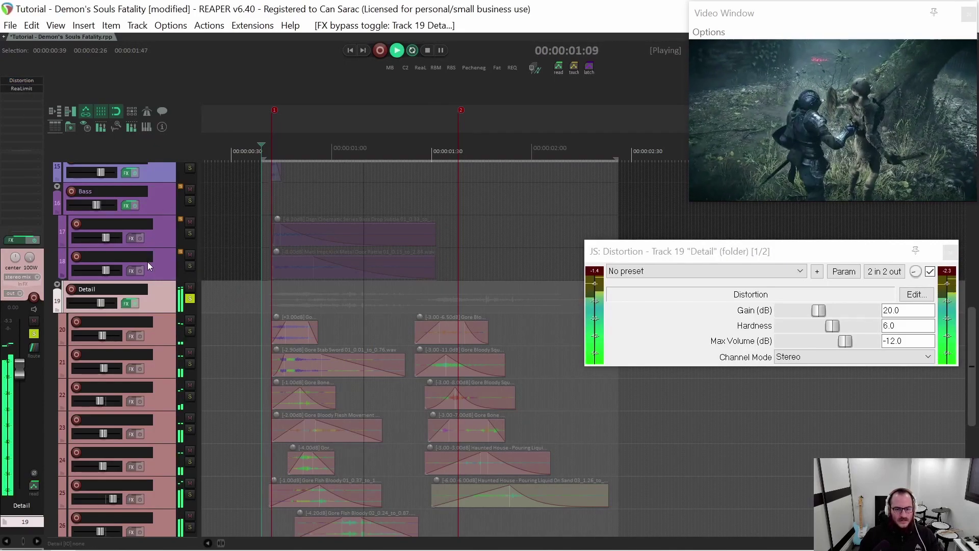
key(space)
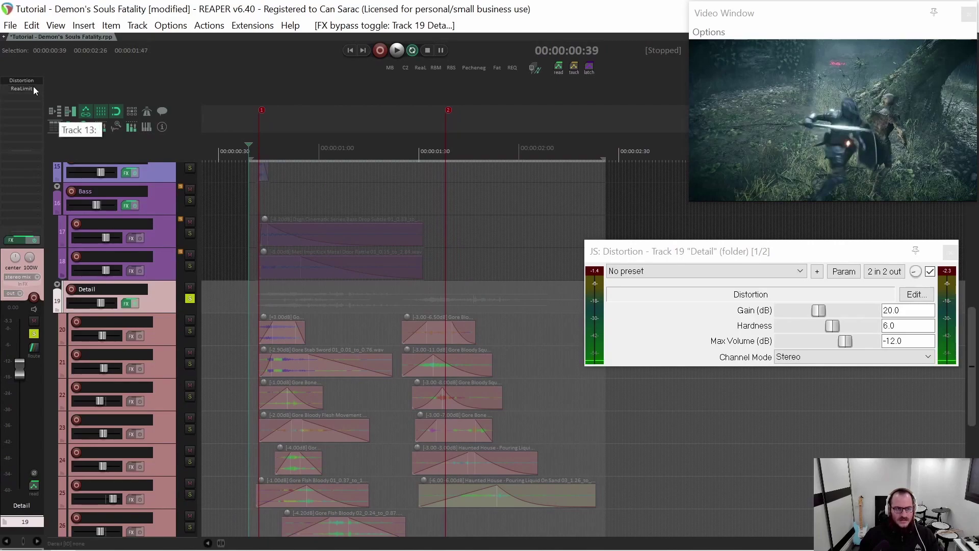
Inspect the Detail track's ReaLimit settings and bypass the track's entire effects chain.
click(29, 88)
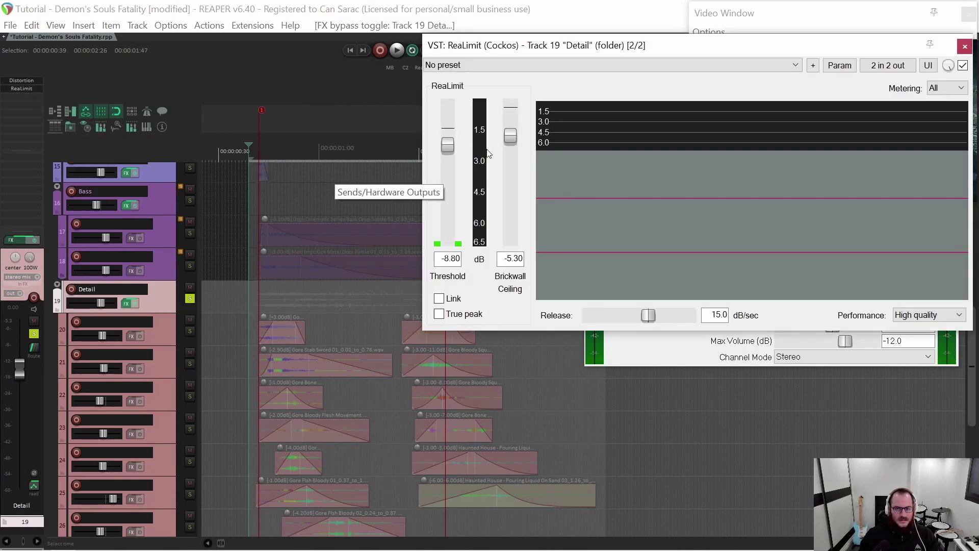
click(965, 47)
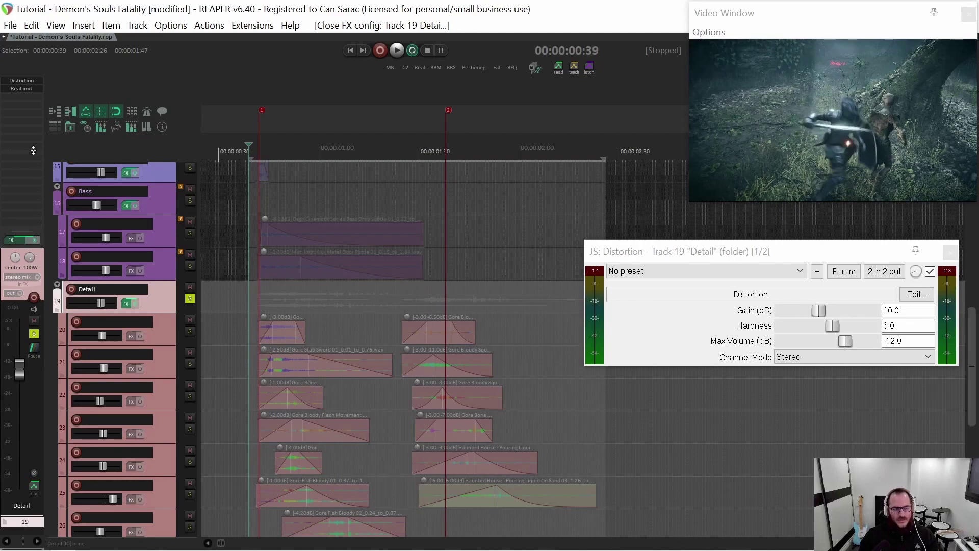
click(36, 239)
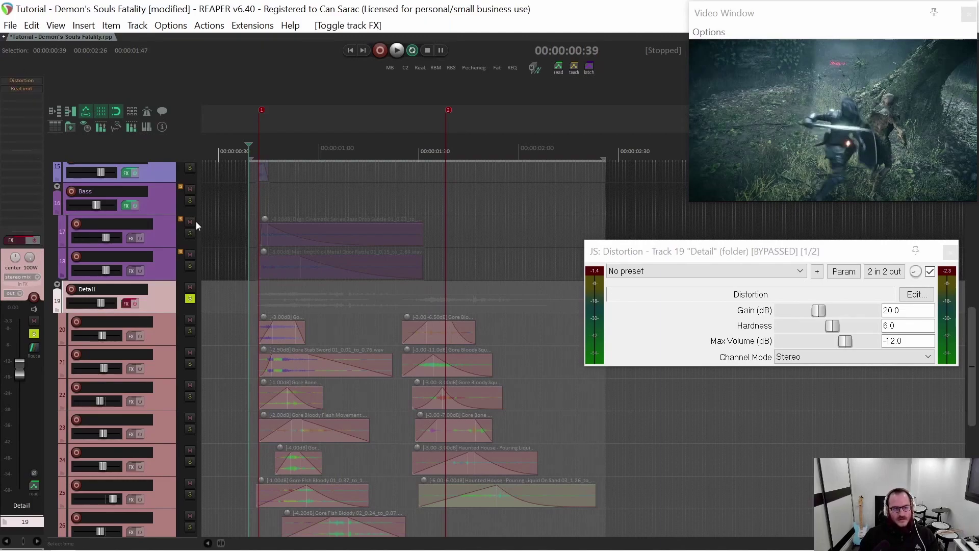
Play the soloed Detail layers over the selected range with the track's effects chain bypassed.
scroll(249, 311, left, 2)
key(space)
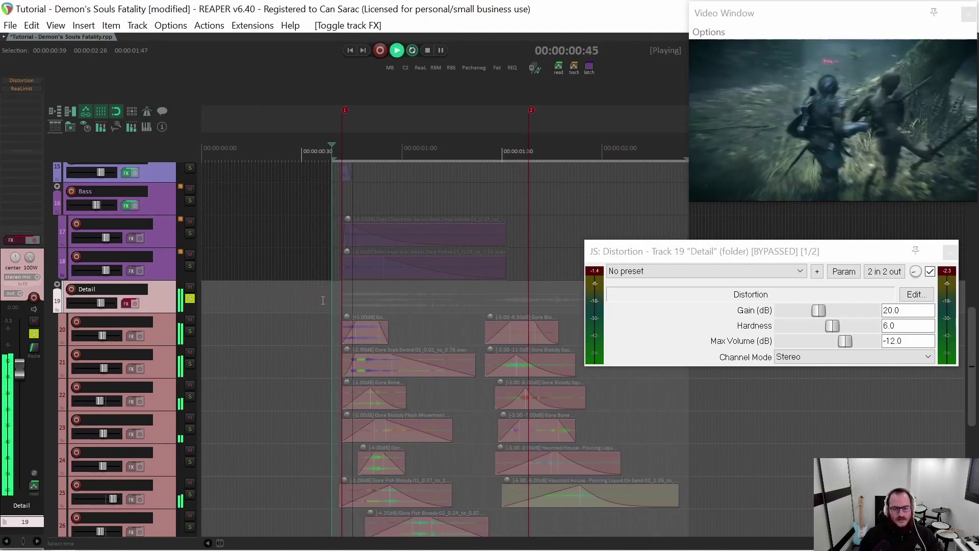
scroll(323, 301, right, 2)
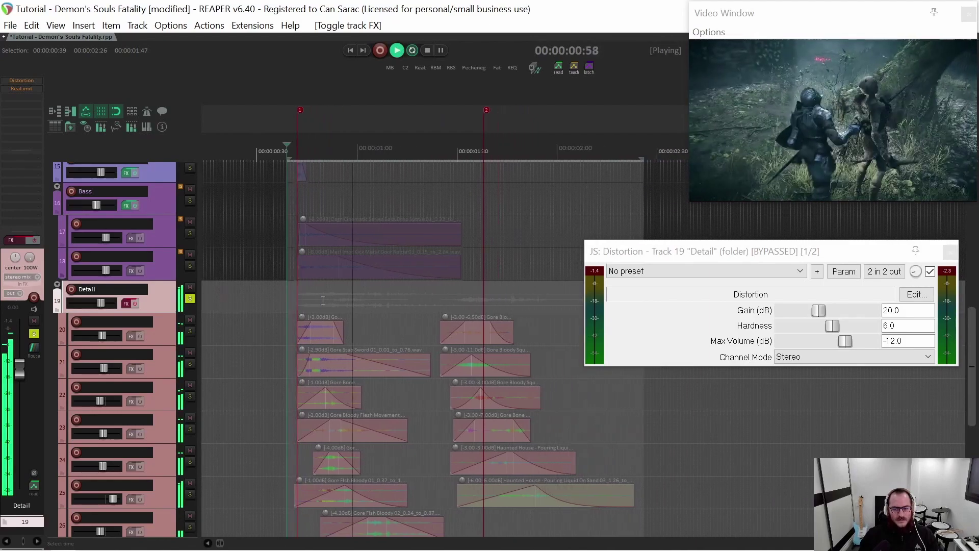
key(space)
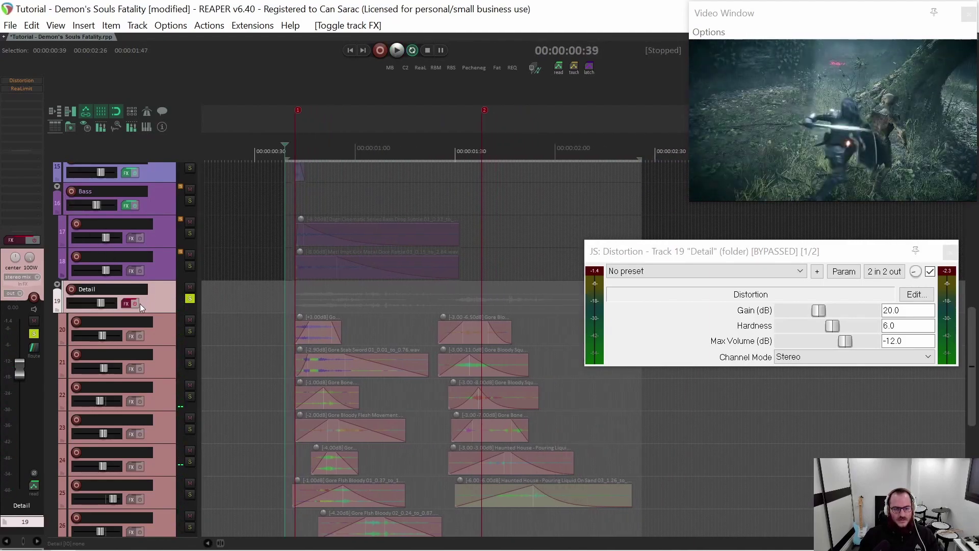
Re-enable the Detail track's effects chain, replay the range for comparison, then close the Distortion window and clear all track solos.
click(137, 303)
key(space)
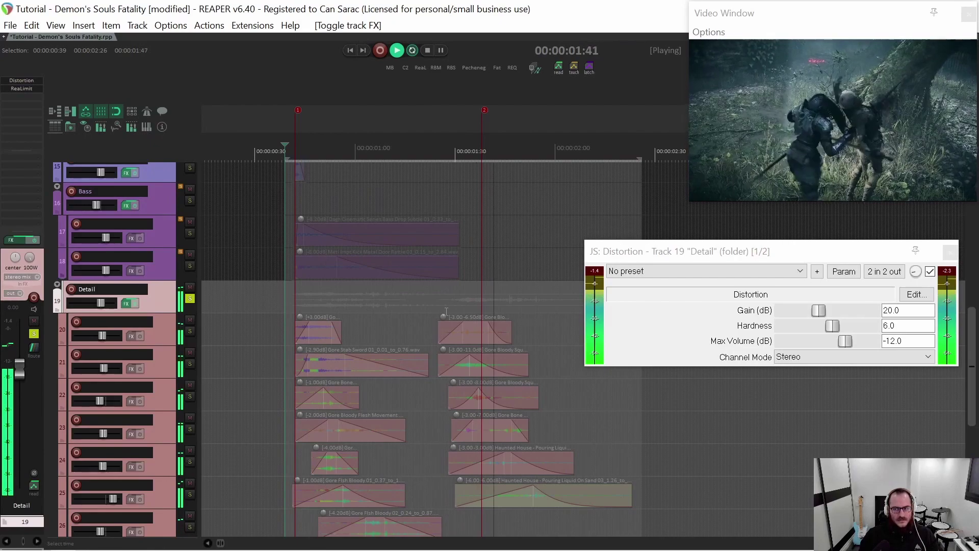
scroll(447, 311, right, 2)
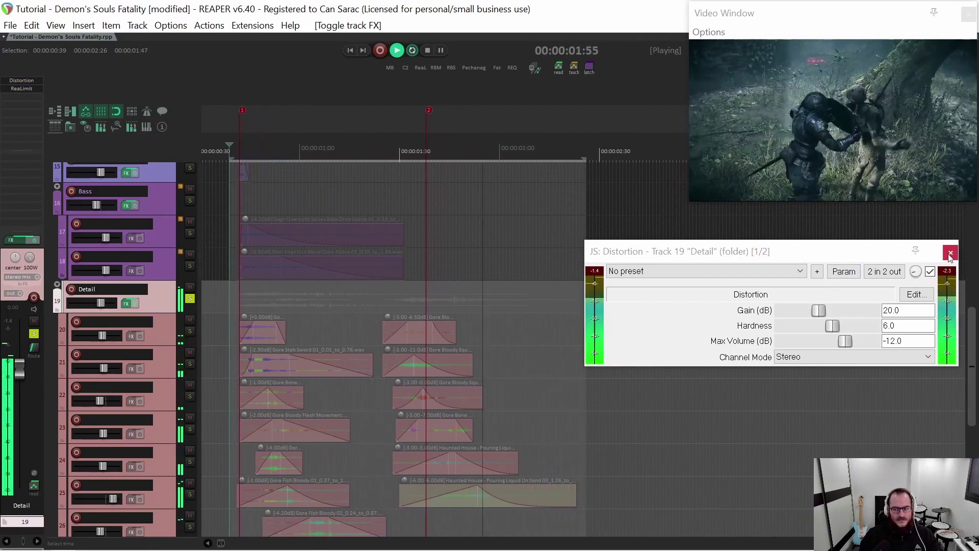
click(950, 253)
key(space)
key(alt+s)
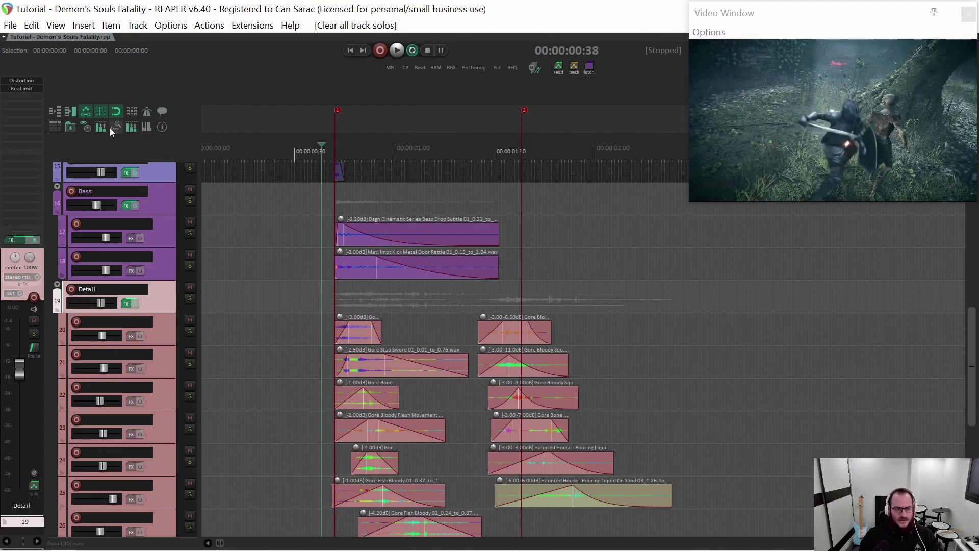
Set the Detail track's Distortion to 100% wet and audition the soloed track from 00:00:00:37 to 00:00:02:26.
click(31, 81)
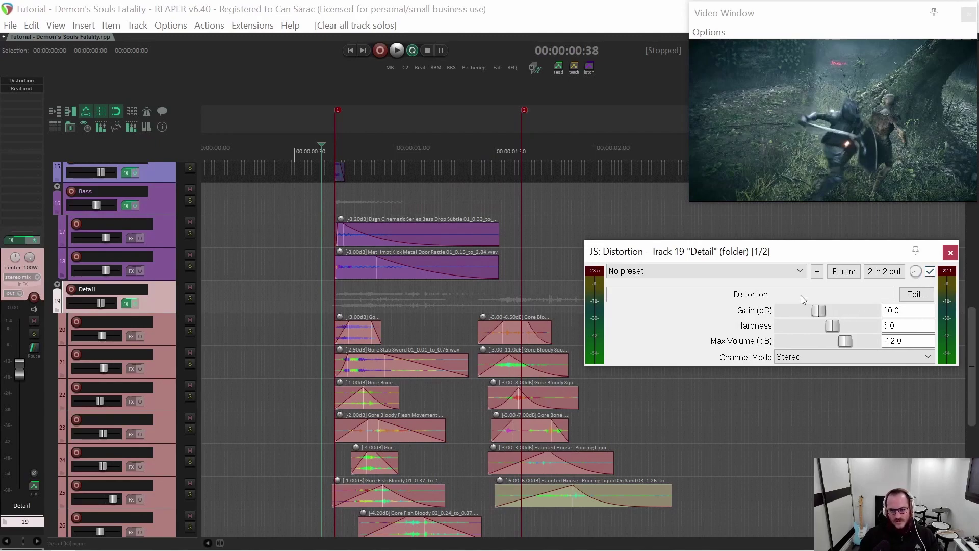
drag(917, 274, 917, 294)
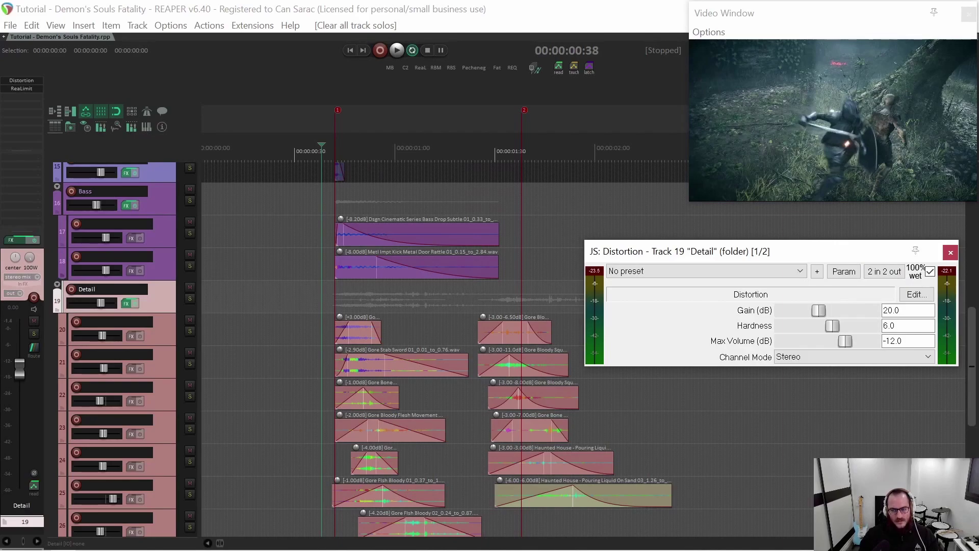
drag(318, 315, 678, 320)
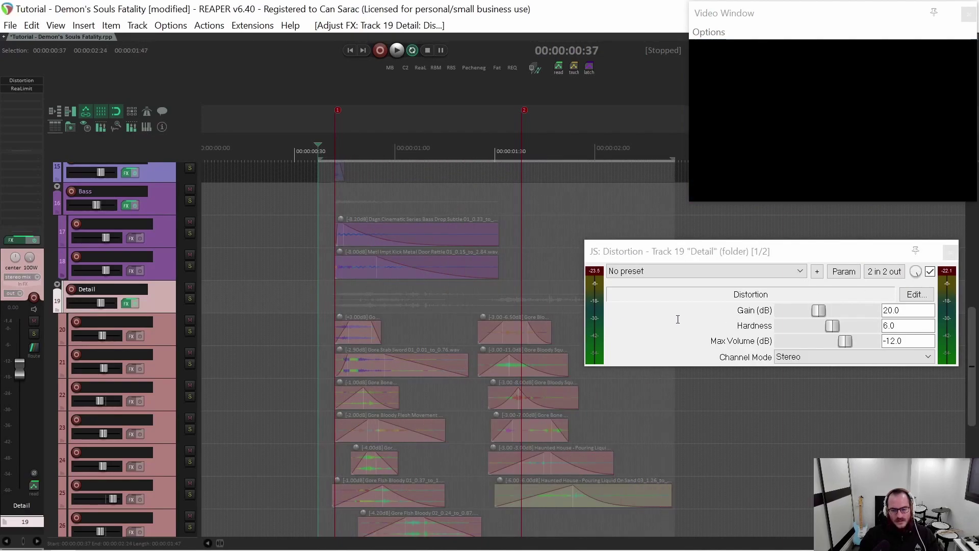
key(space)
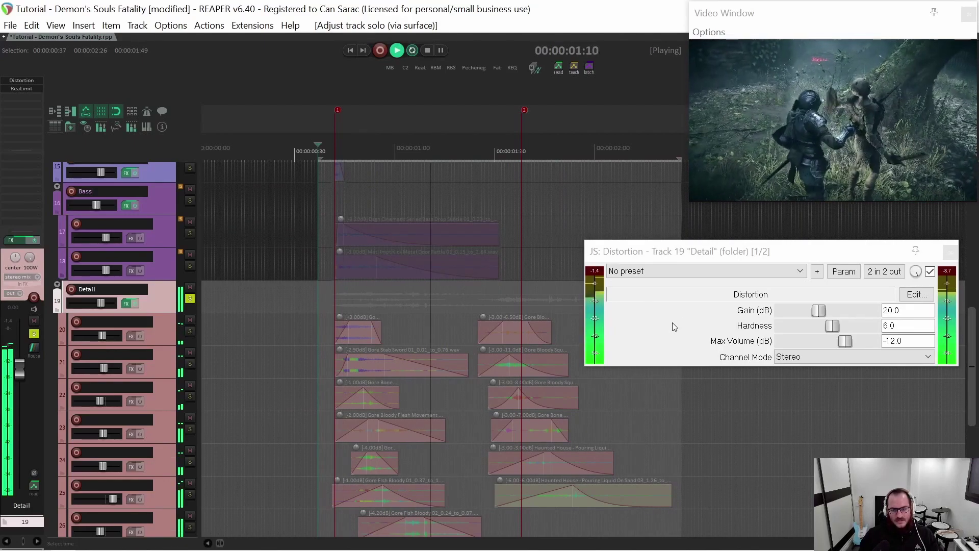
key(space)
Lower the Detail track's Distortion mix to about 15% wet, replay the range and close the effect window.
drag(916, 271, 915, 299)
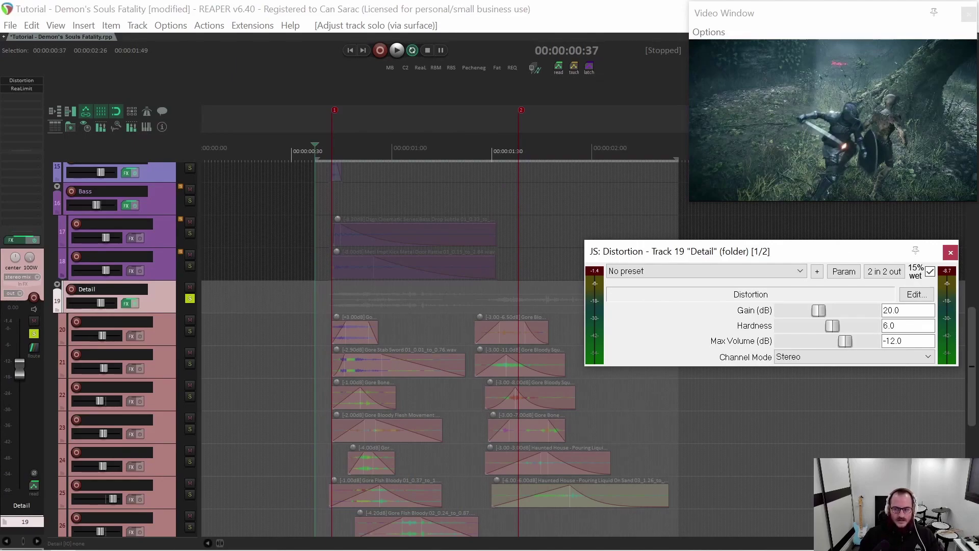
drag(916, 271, 915, 269)
key(space)
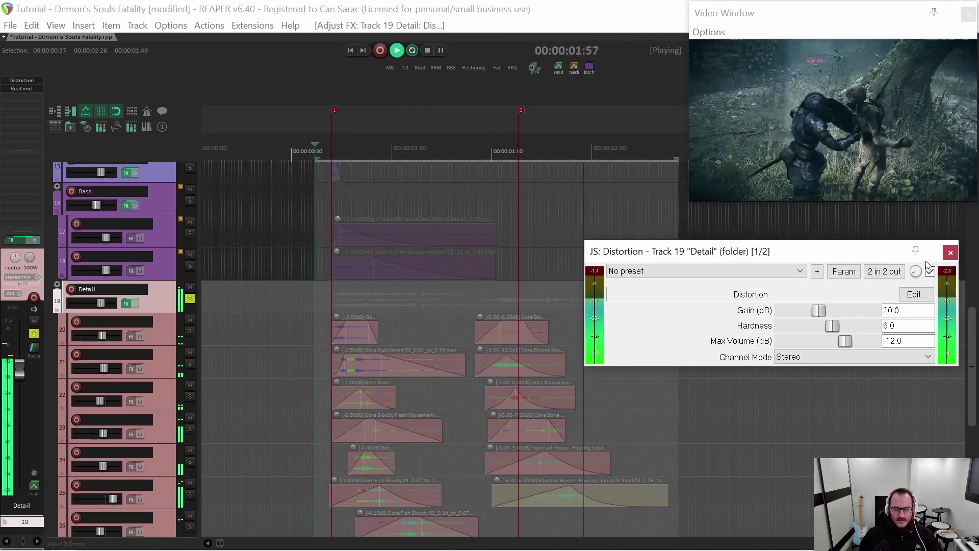
key(space)
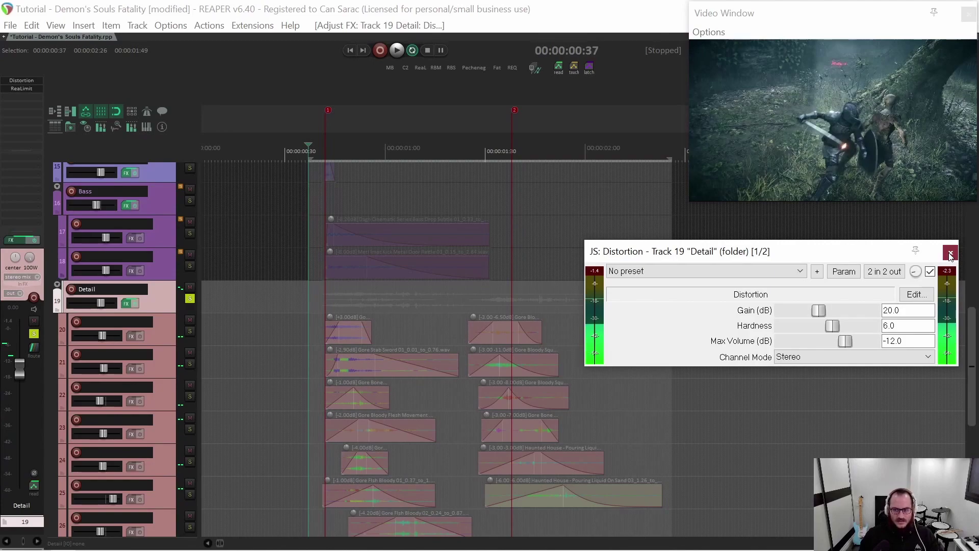
click(950, 254)
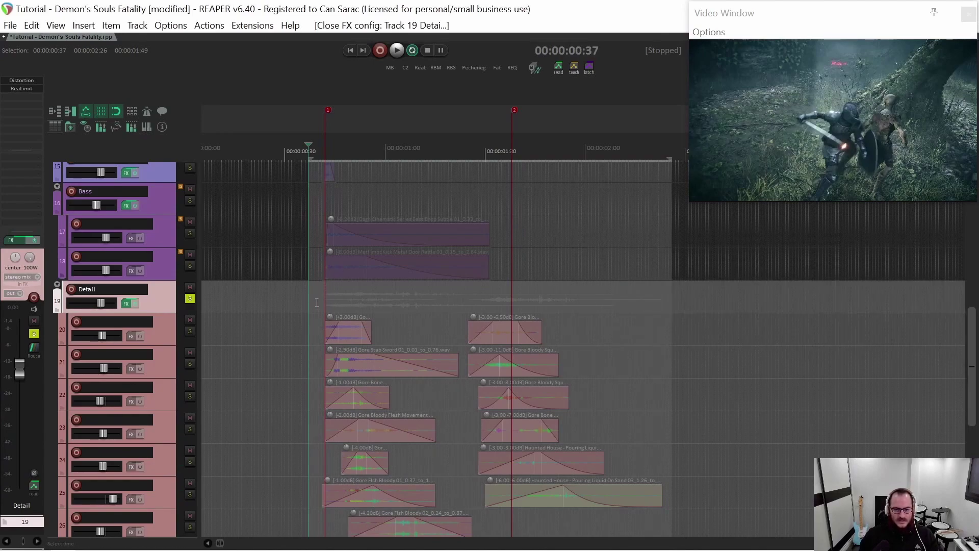
Clear the track solo and time selection, and play the full mix from before marker 1.
click(315, 303)
scroll(312, 324, up, 4)
click(303, 368)
key(ctrl+alt+F10)
click(262, 359)
key(space)
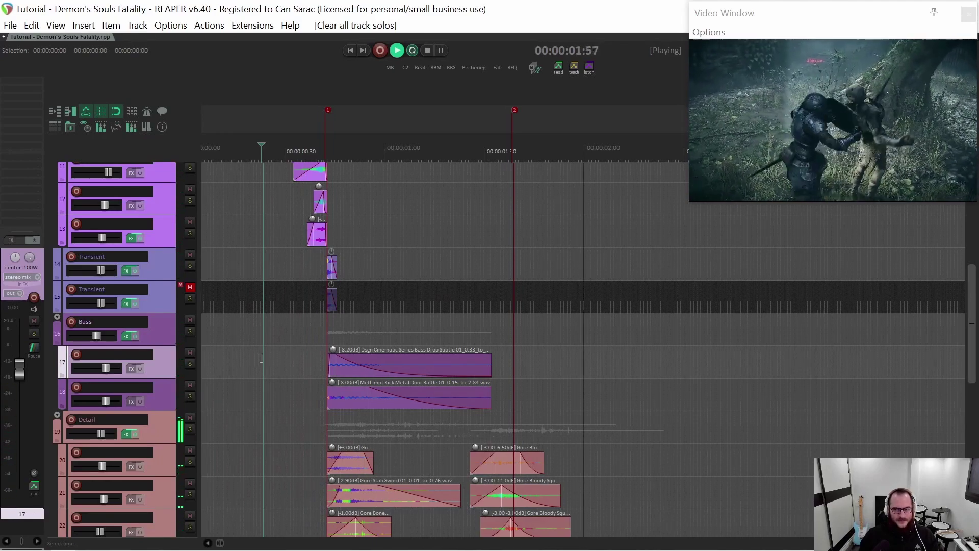
key(space)
Examine how the Pre, Transient, Bass and Detail layers line up at marker 1, placing the edit cursor at 00:00:00:42.
scroll(285, 347, up, 2)
click(305, 343)
scroll(296, 365, up, 1)
scroll(301, 388, up, 3)
scroll(336, 383, up, 3)
scroll(336, 385, down, 8)
scroll(335, 387, up, 2)
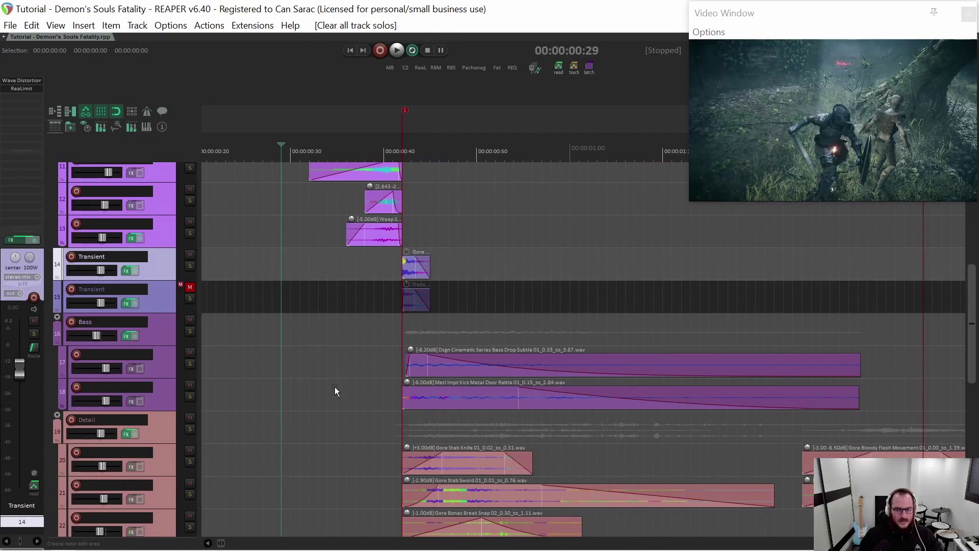
scroll(336, 388, down, 3)
scroll(316, 384, up, 2)
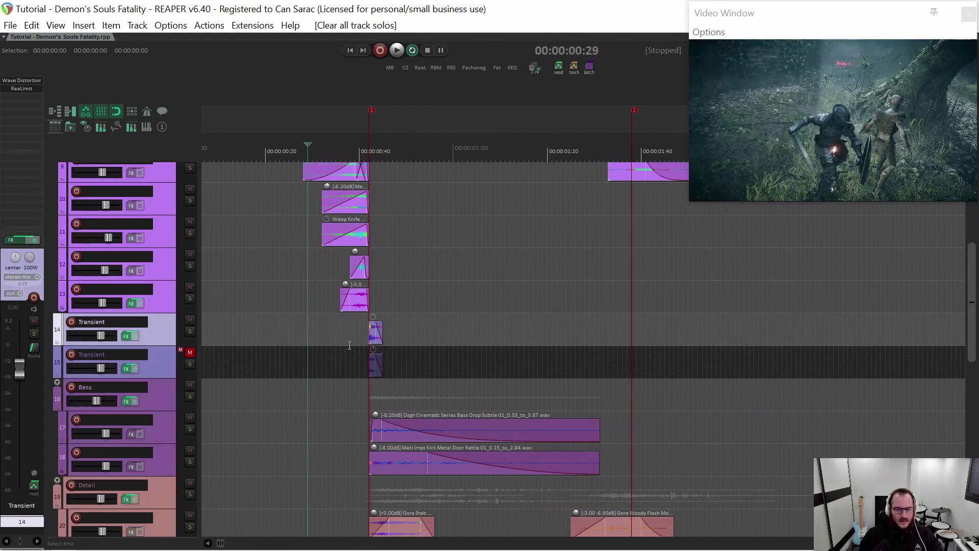
scroll(348, 345, up, 3)
click(344, 401)
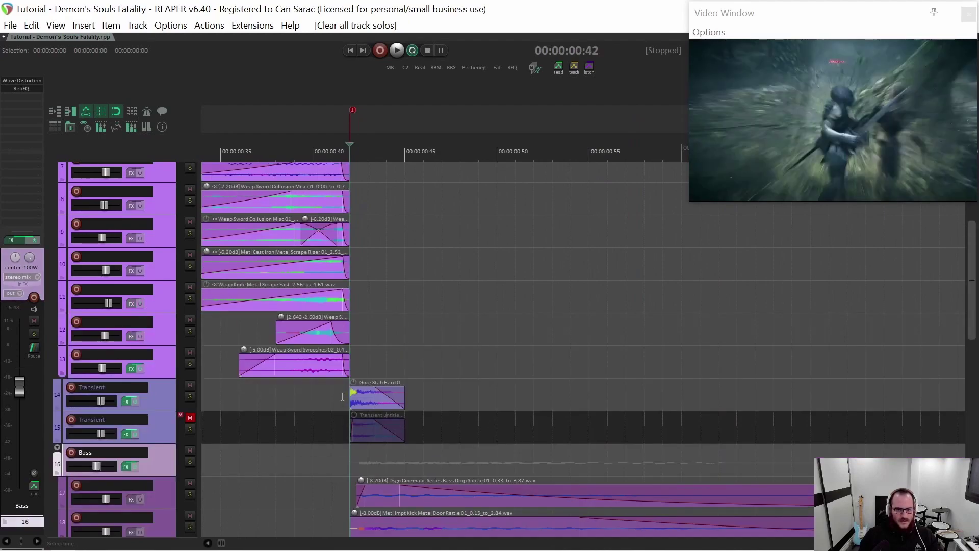
Examine the Master waveform and item edges around marker 1 for the gap between the Pre layers and the transient.
scroll(332, 350, up, 5)
scroll(363, 250, up, 3)
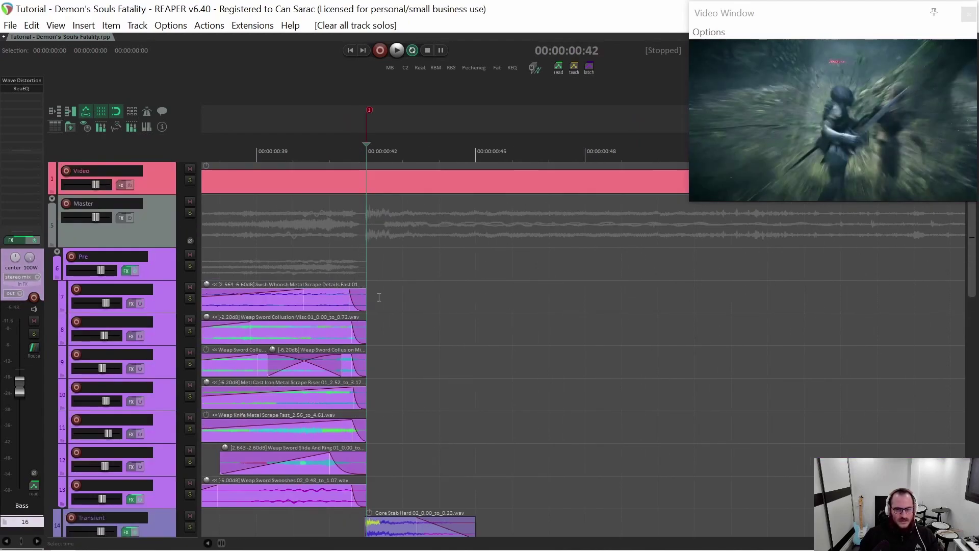
scroll(362, 250, down, 5)
scroll(362, 356, up, 5)
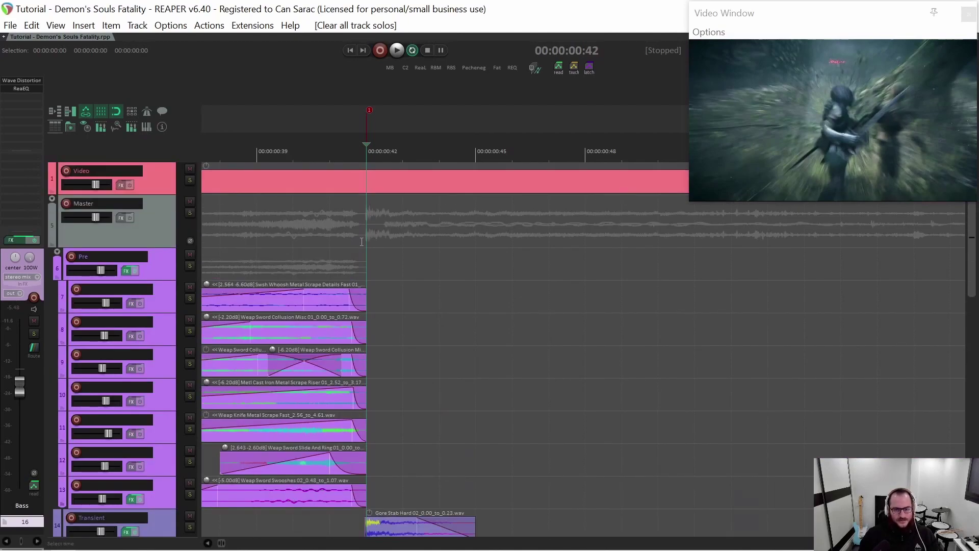
scroll(392, 351, down, 3)
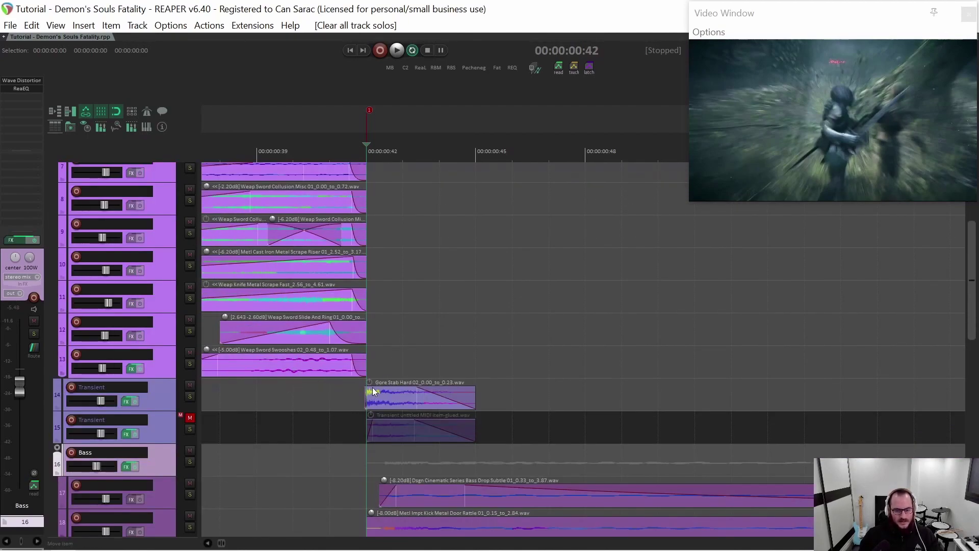
scroll(373, 388, down, 3)
scroll(363, 265, up, 4)
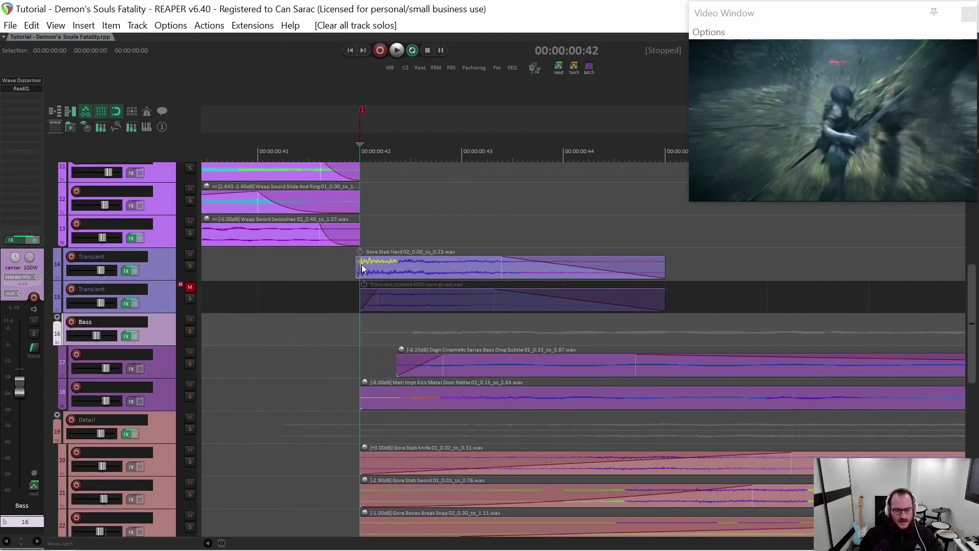
scroll(362, 264, up, 8)
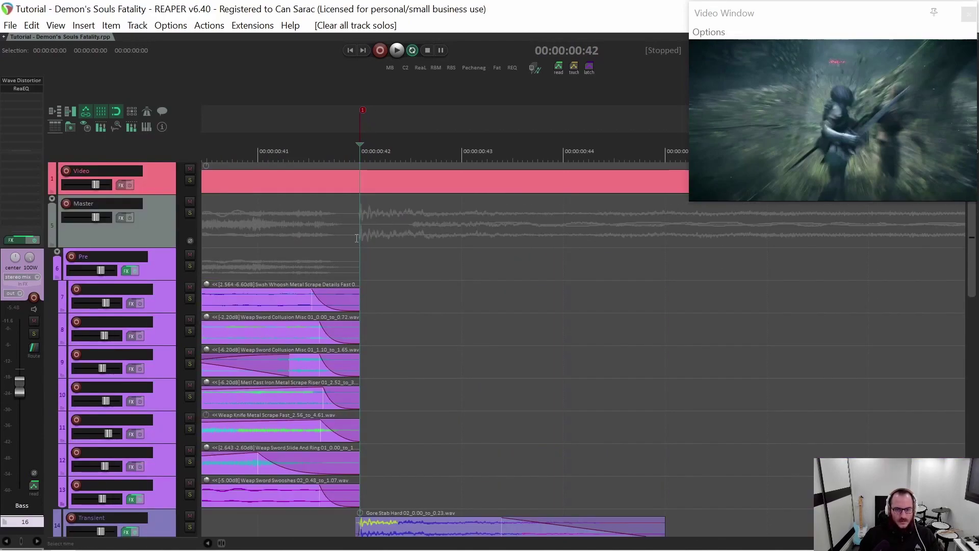
scroll(384, 265, down, 3)
scroll(384, 264, down, 3)
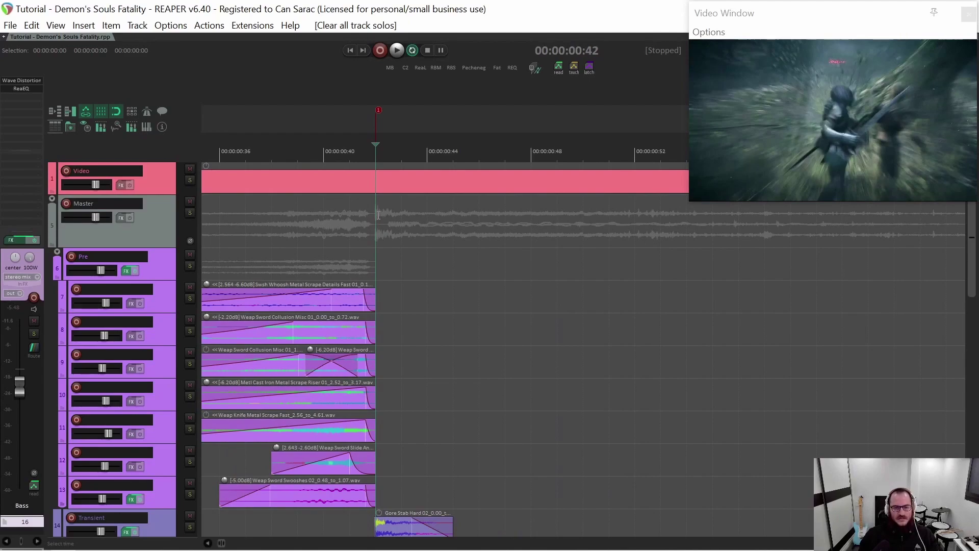
scroll(372, 220, up, 3)
scroll(410, 243, left, 2)
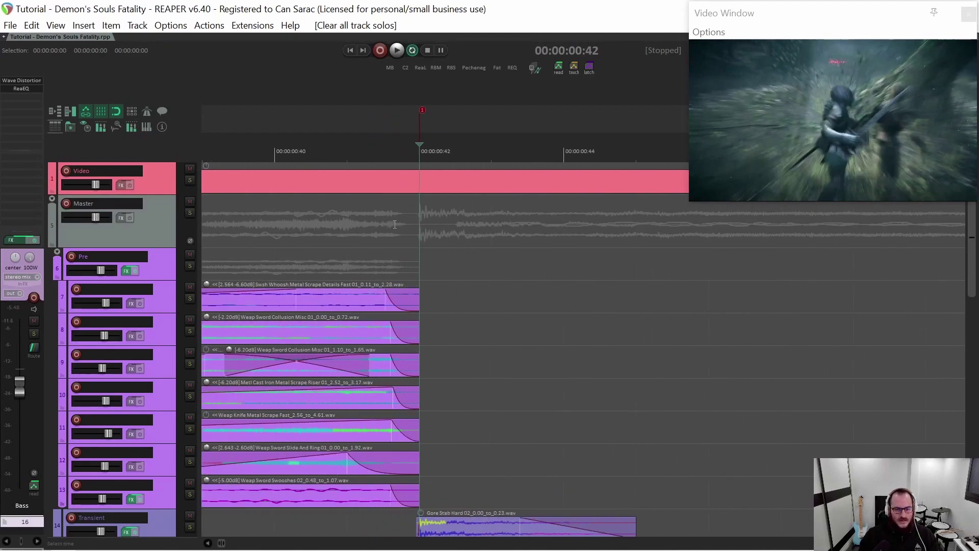
Try to extend the ends of all Pre layer items past marker 1 to about 00:00:00:43.
mouse_move(417, 220)
mouse_down()
mouse_move(370, 212)
mouse_move(400, 227)
mouse_up()
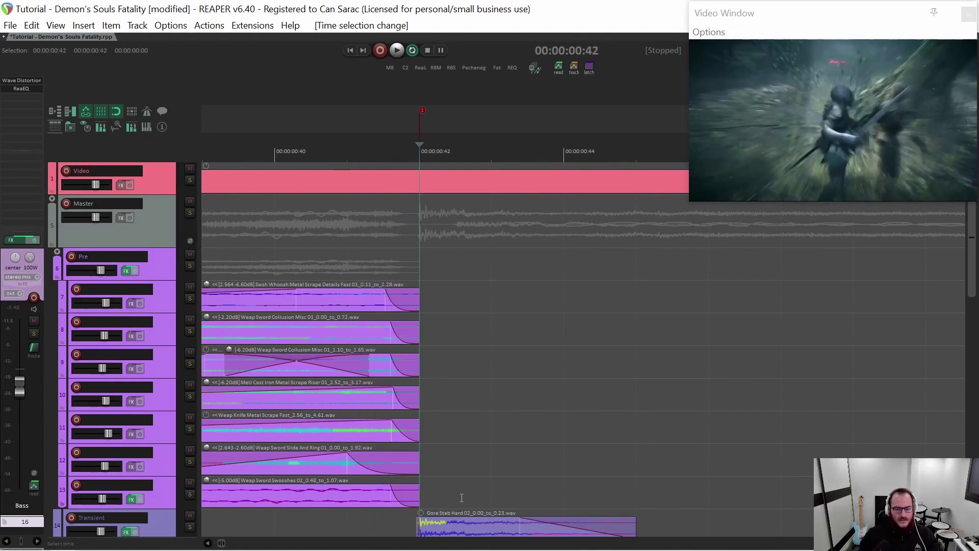
drag(439, 505, 489, 298)
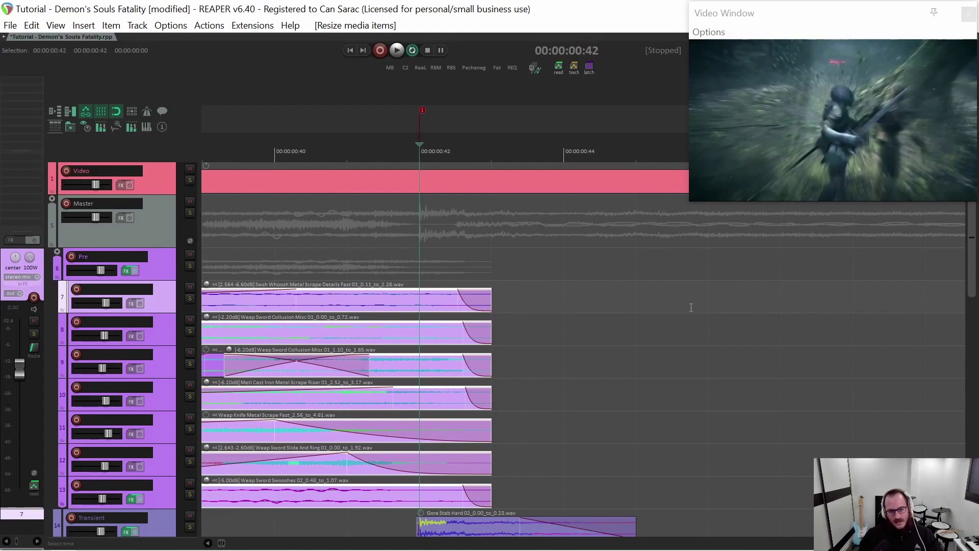
scroll(344, 283, down, 3)
key(e)
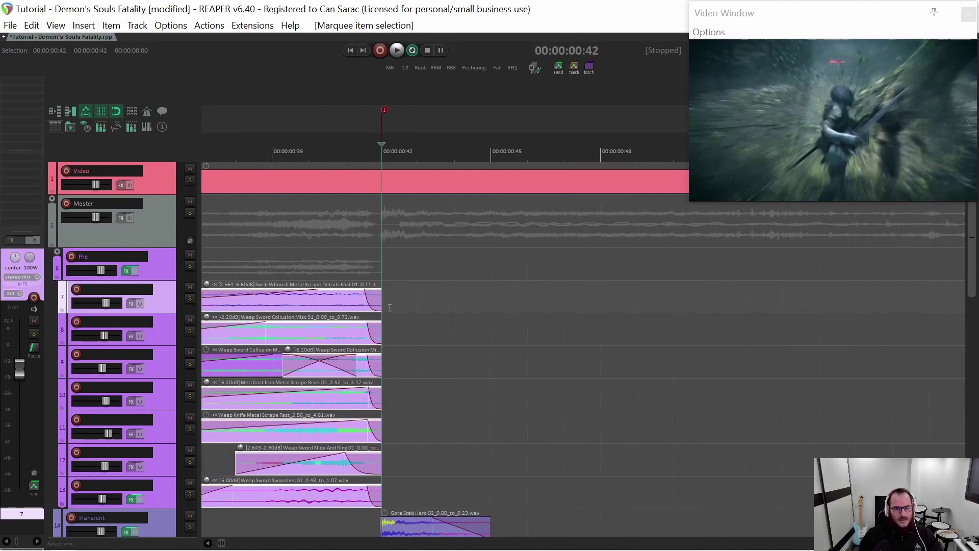
Trim the ends of the selected Pre items further before marker 1 and mark the gap from 00:00:00:41 to 00:00:00:42.
drag(380, 302, 373, 300)
scroll(353, 259, up, 2)
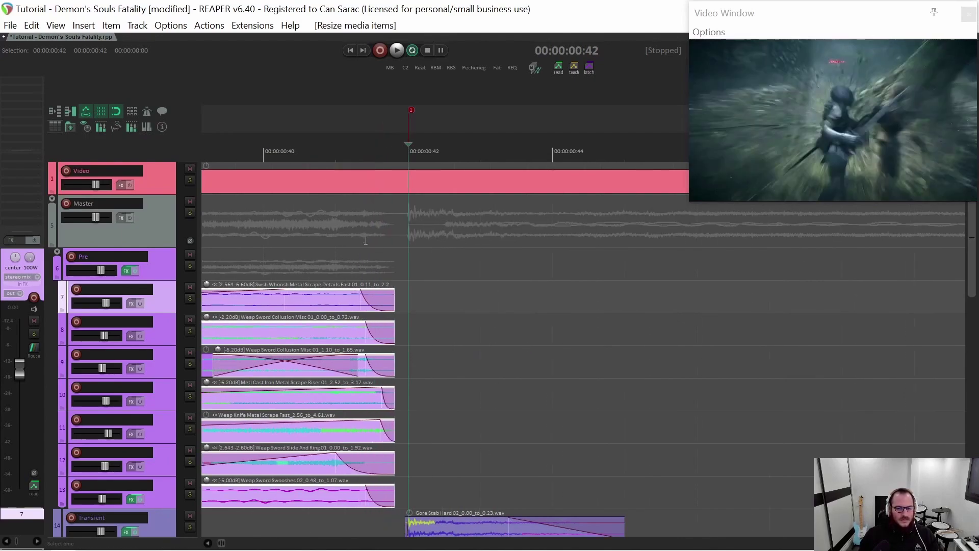
click(389, 216)
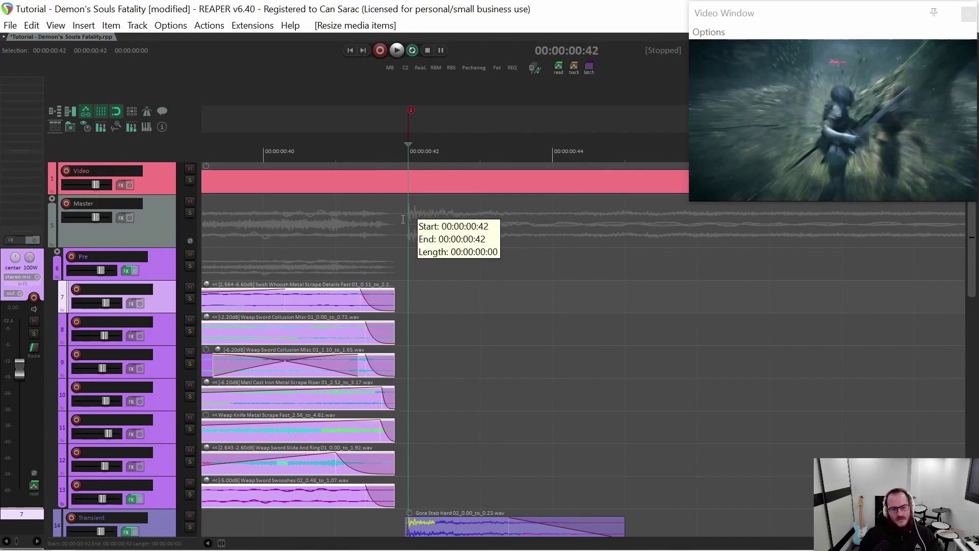
drag(336, 208, 334, 209)
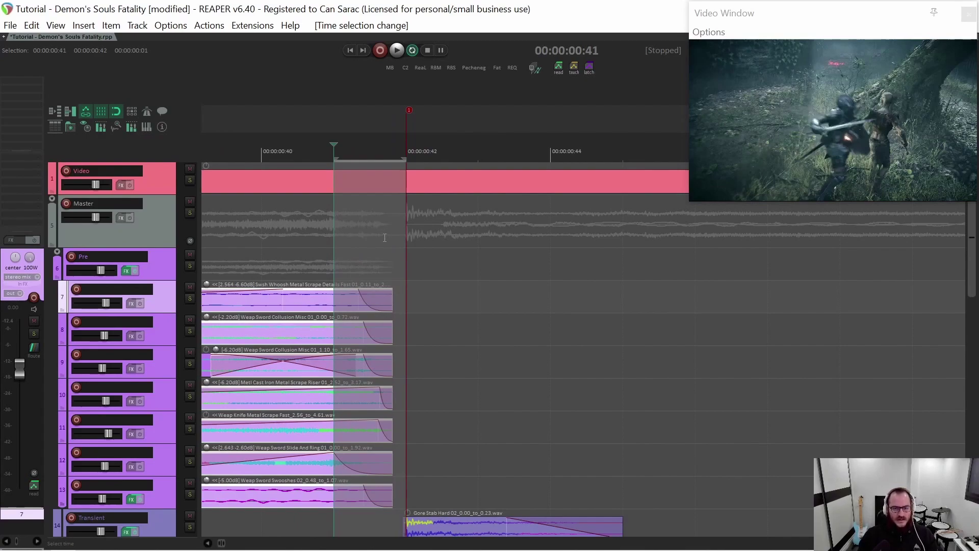
Extend the Pre items' ends to just before marker 1, then clear the selections and return the edit cursor to 00:00:00:42.
drag(395, 296, 404, 297)
click(384, 264)
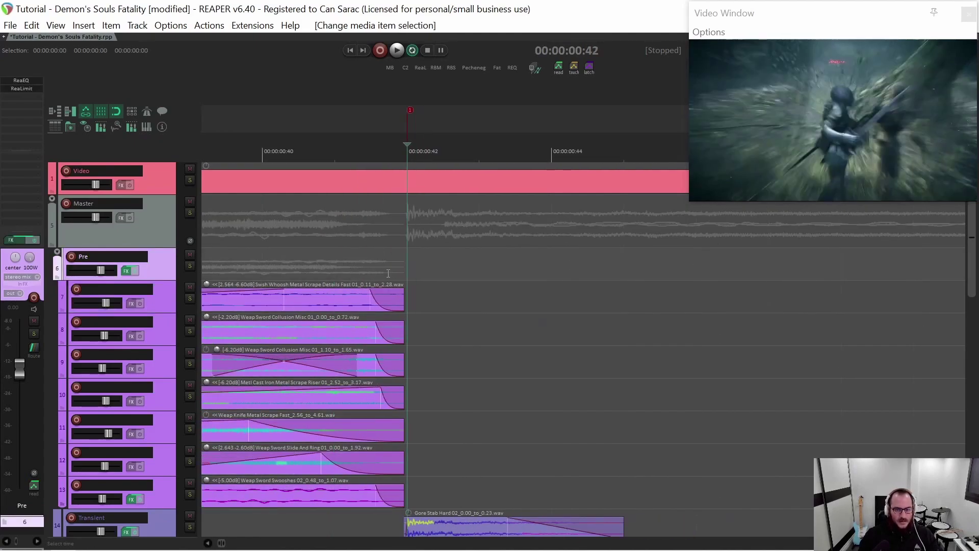
click(408, 215)
Inspect the Master track's enlarged waveform right at marker 1, where the Pre layers end and the transient starts.
scroll(425, 309, down, 4)
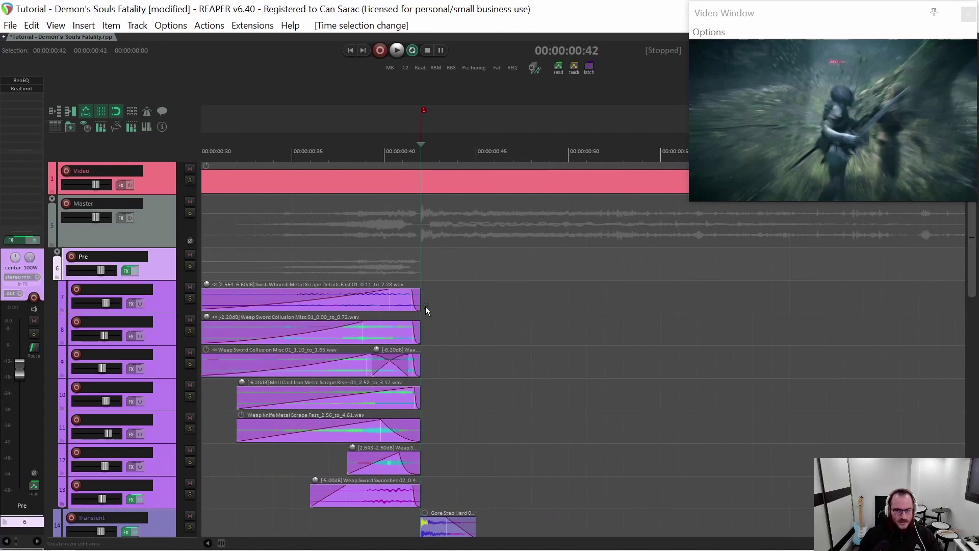
key(grave)
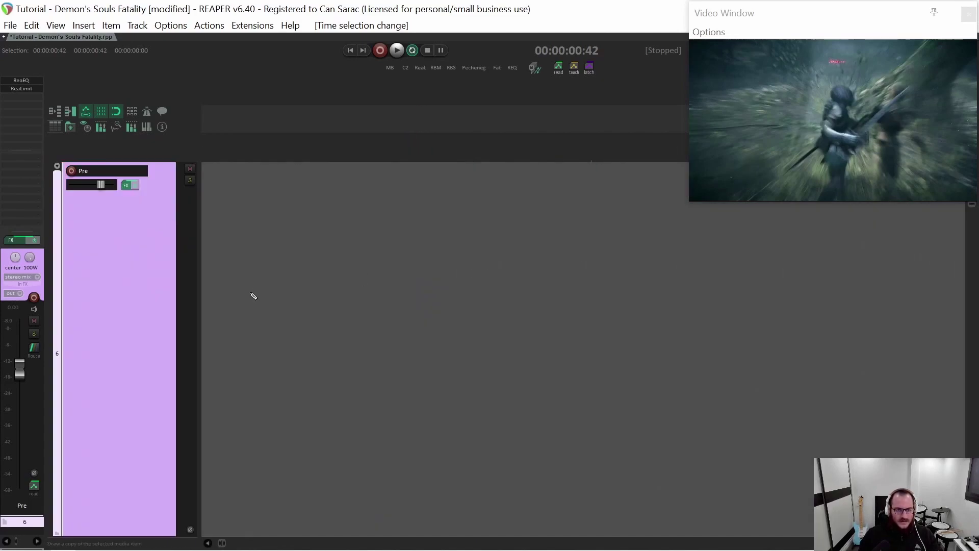
scroll(253, 297, up, 3)
key(grave)
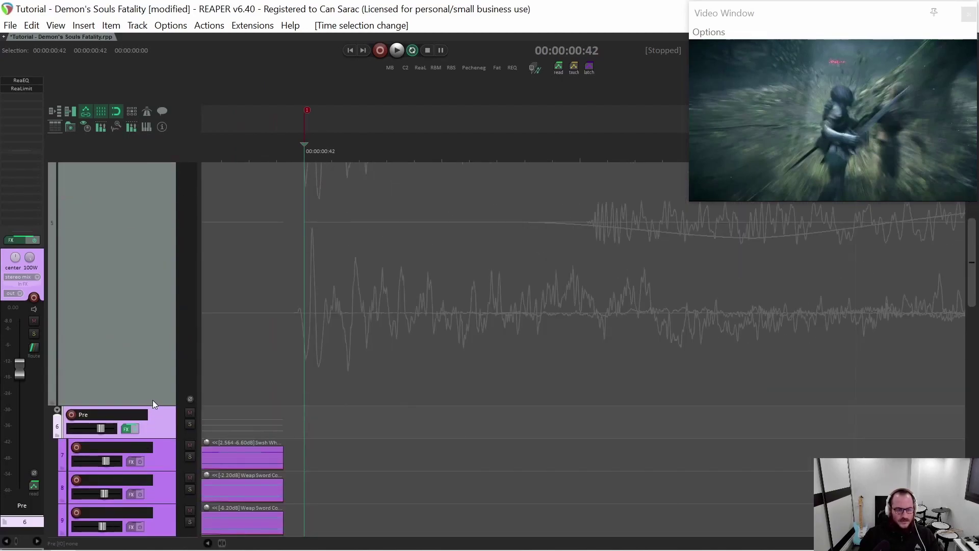
Reduce the Master track's height so that all Pre layers and the Transient track fit beneath it around marker 1.
scroll(154, 411, down, 5)
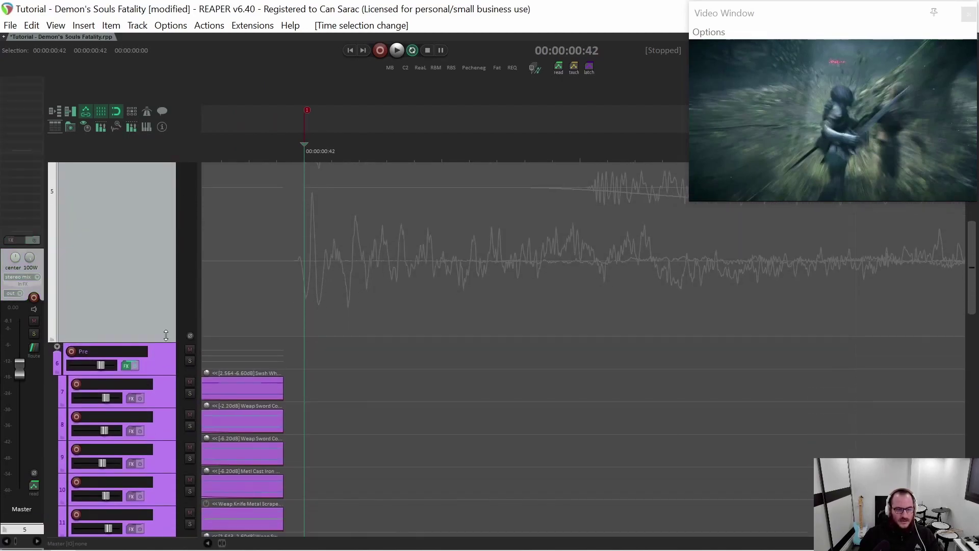
scroll(332, 345, up, 3)
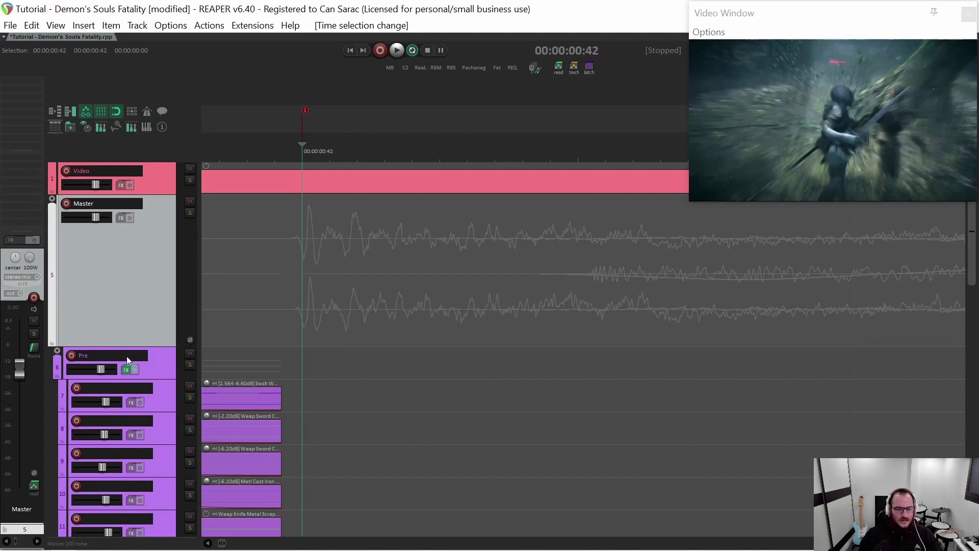
drag(149, 348, 149, 246)
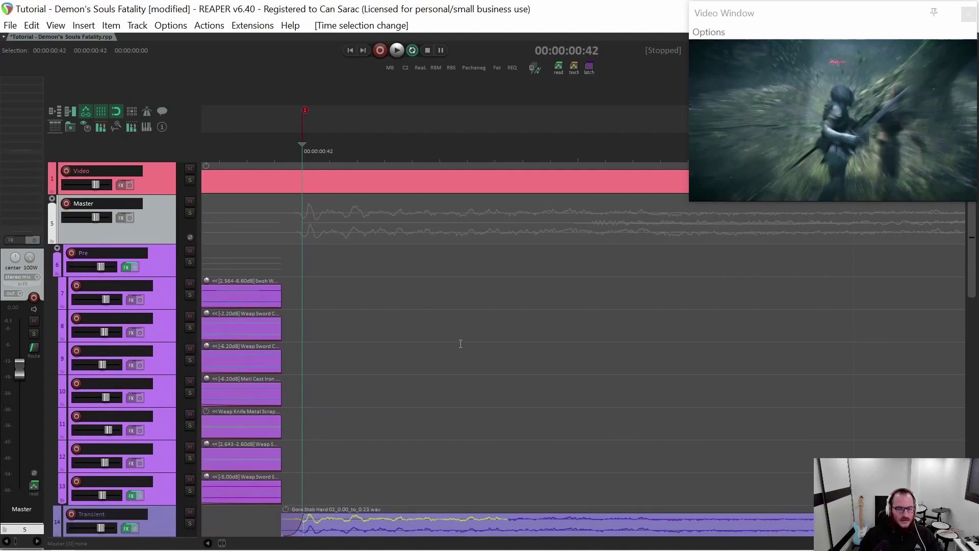
scroll(471, 348, left, 5)
scroll(470, 345, down, 8)
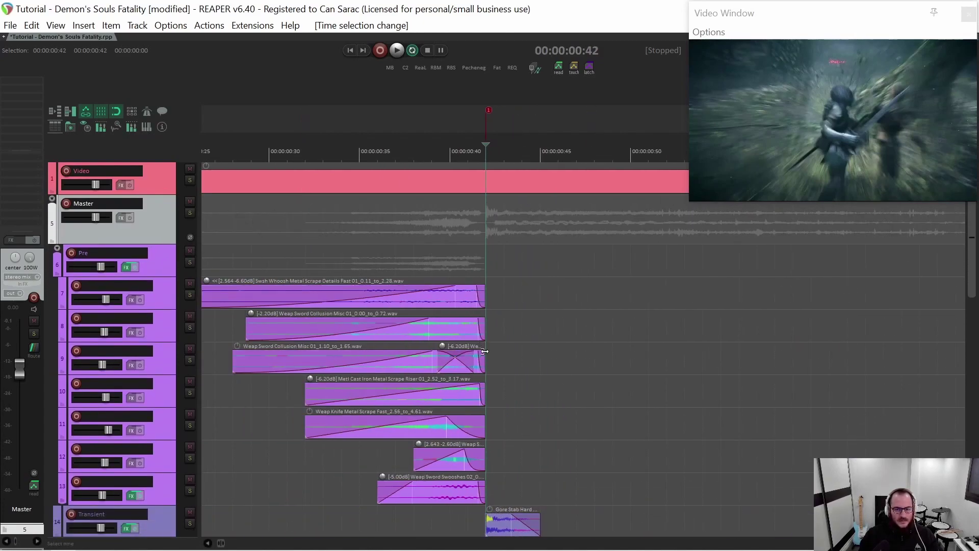
scroll(365, 280, down, 2)
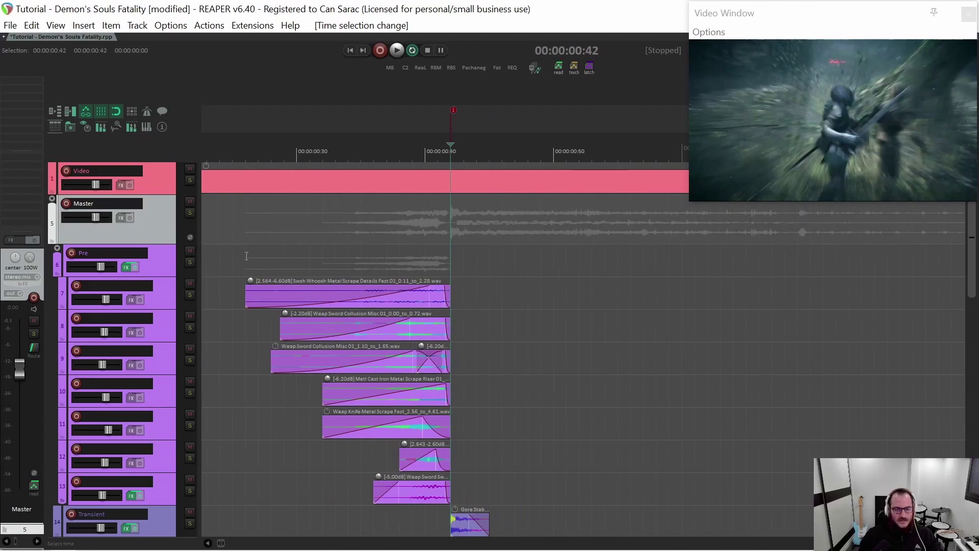
Try extending the ends of all Pre items past marker 1 over the transient, and play the transition from 00:00:00:24.
scroll(451, 443, up, 4)
drag(442, 496, 475, 294)
scroll(392, 298, down, 3)
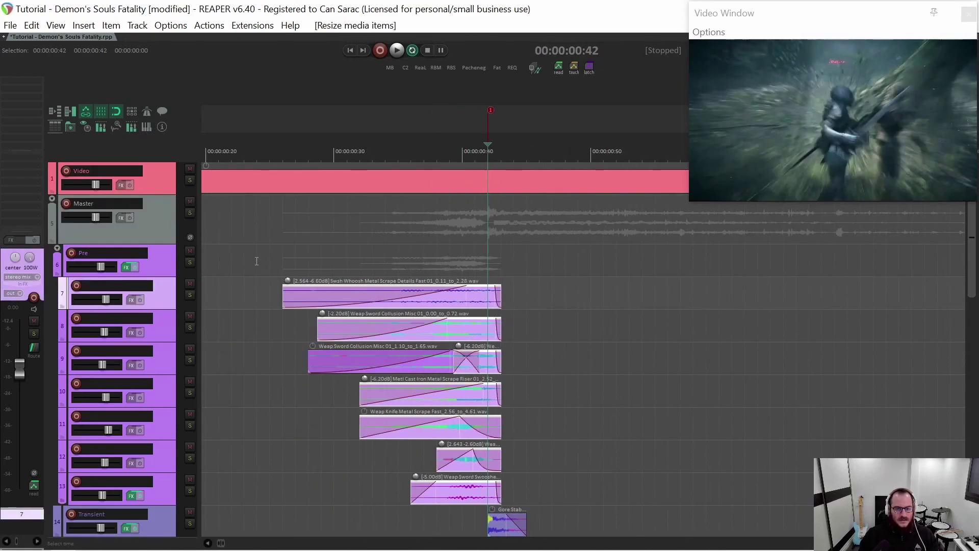
click(257, 261)
key(space)
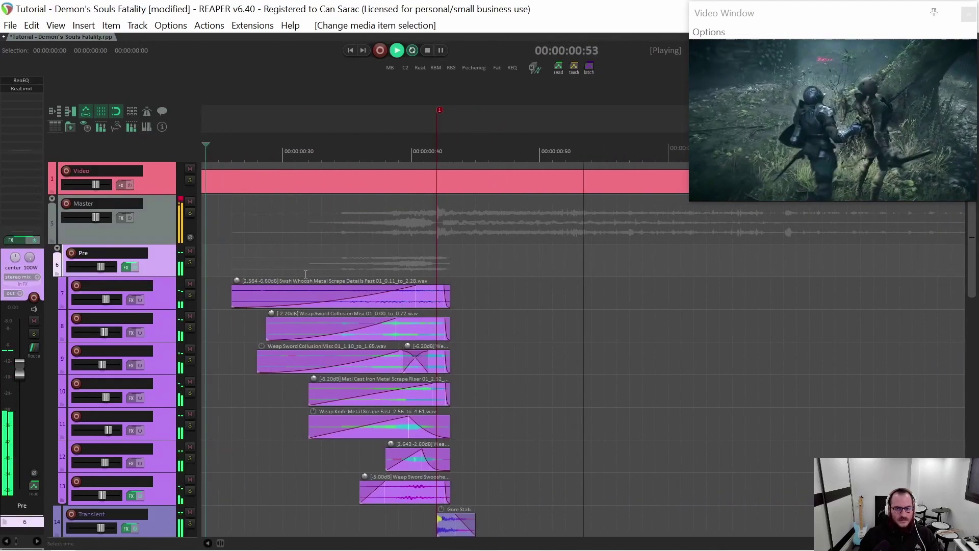
key(space)
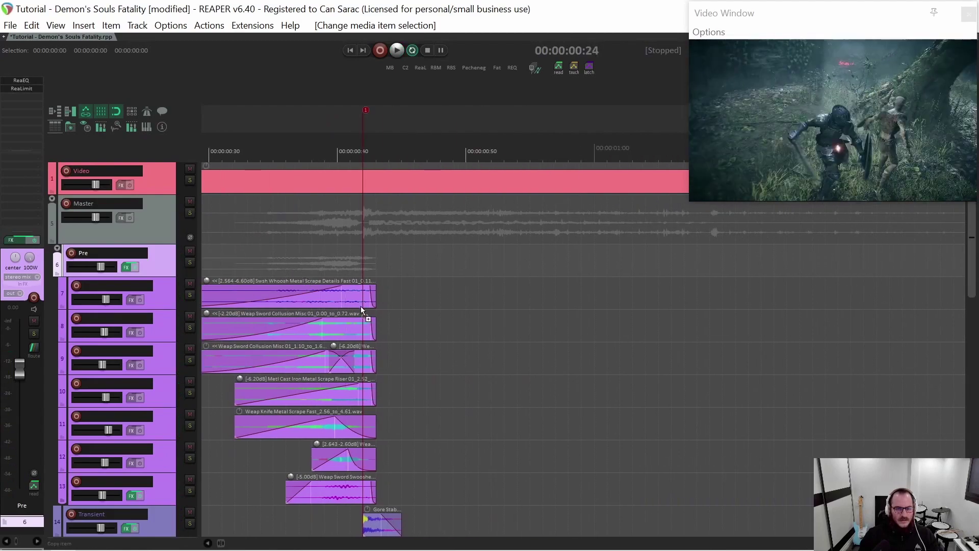
Undo the extension of the Pre items and play the original transition into the transient from 00:00:00:23.
scroll(357, 306, up, 2)
key(ctrl+z)
key(ctrl+z)
key(space)
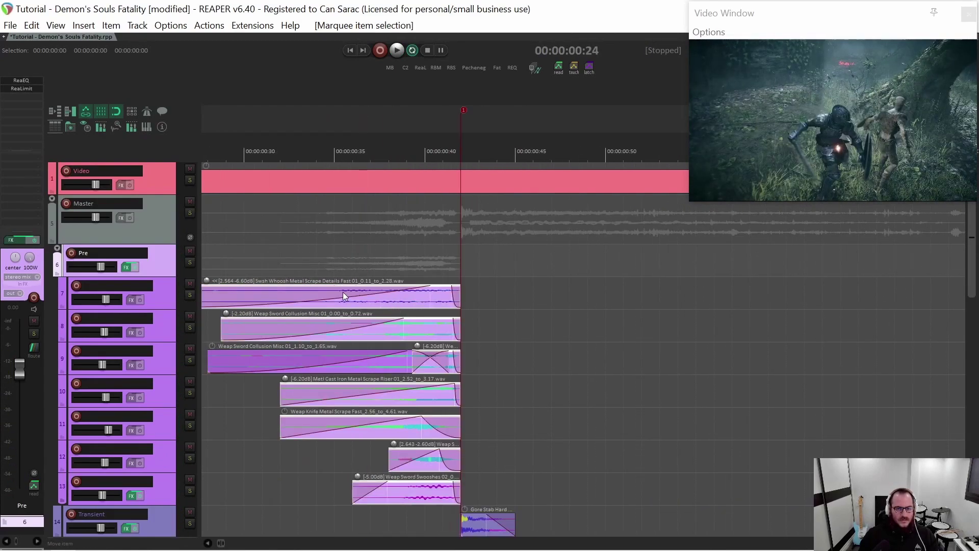
click(283, 244)
key(space)
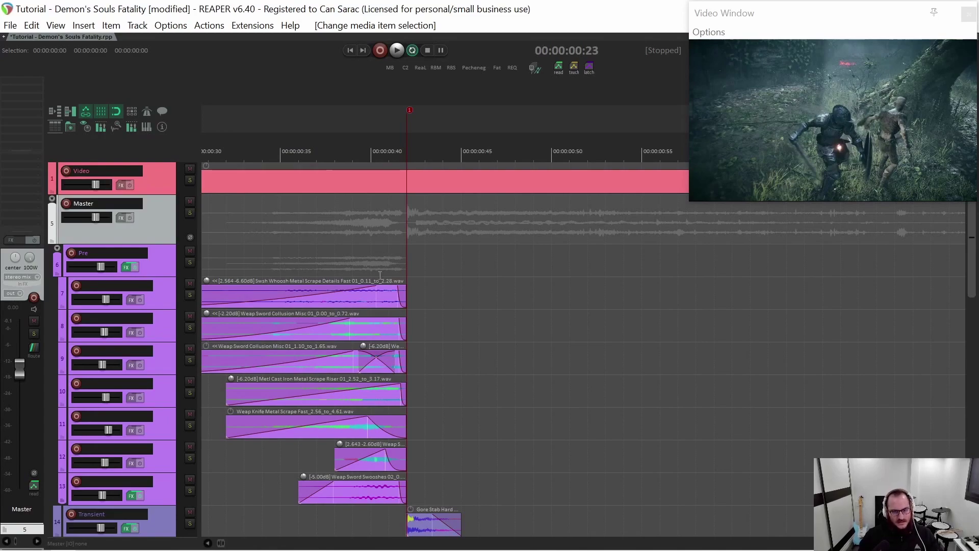
Place the edit cursor at 00:00:00:29 on the Pre track, and save the project.
scroll(392, 256, down, 3)
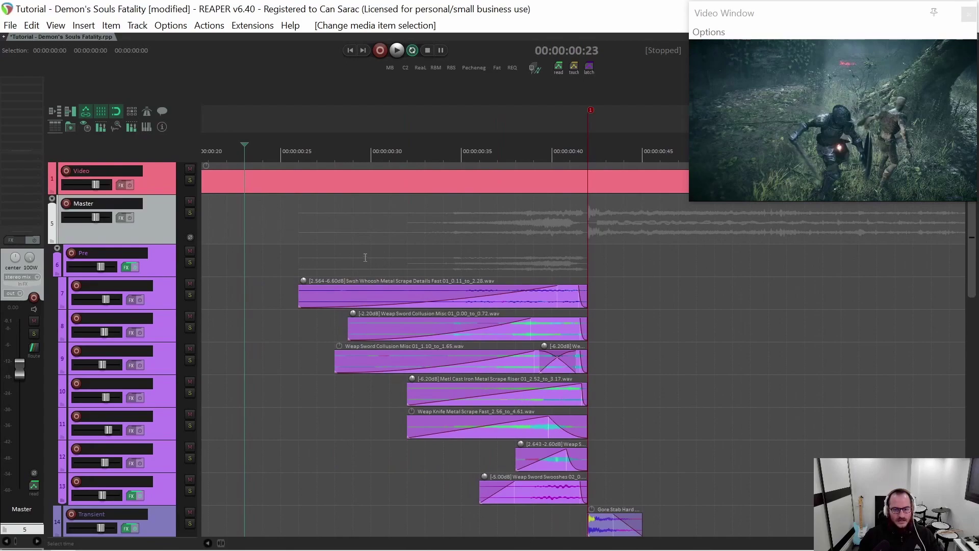
click(352, 258)
key(ctrl+s)
scroll(352, 259, down, 3)
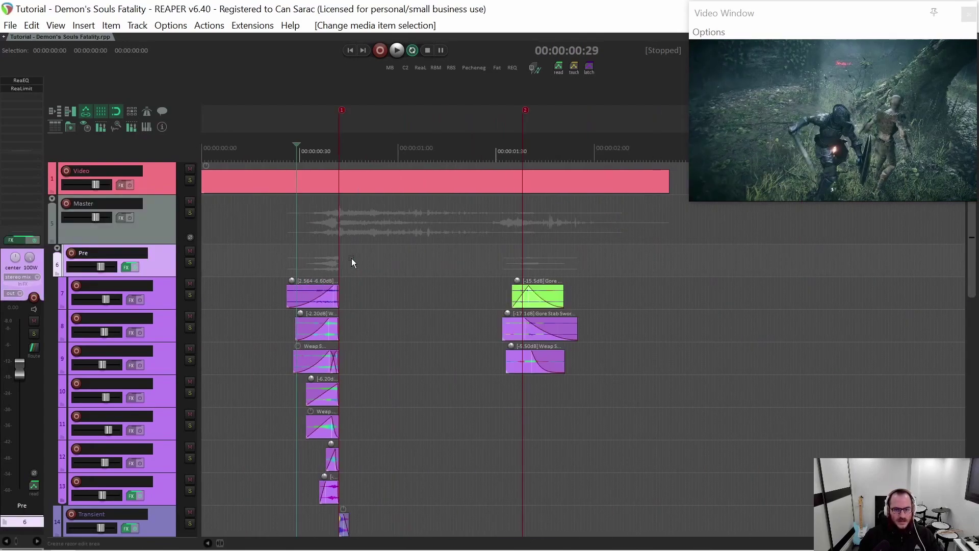